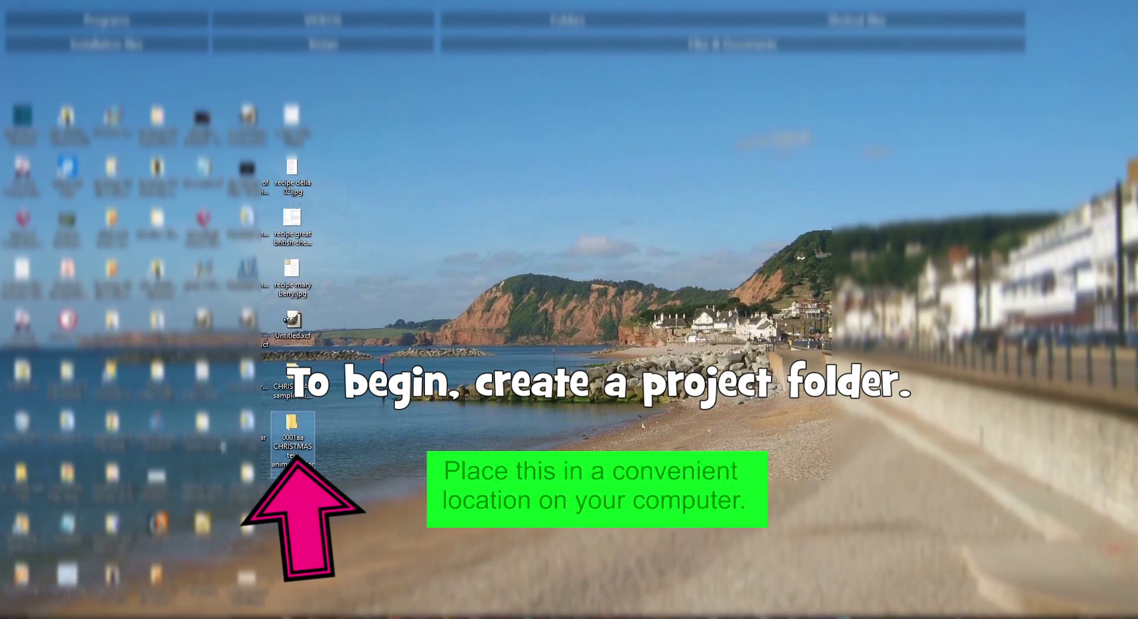
# Step: Select the new Christmas project folder on the Windows desktop
pyautogui.click(292, 429)
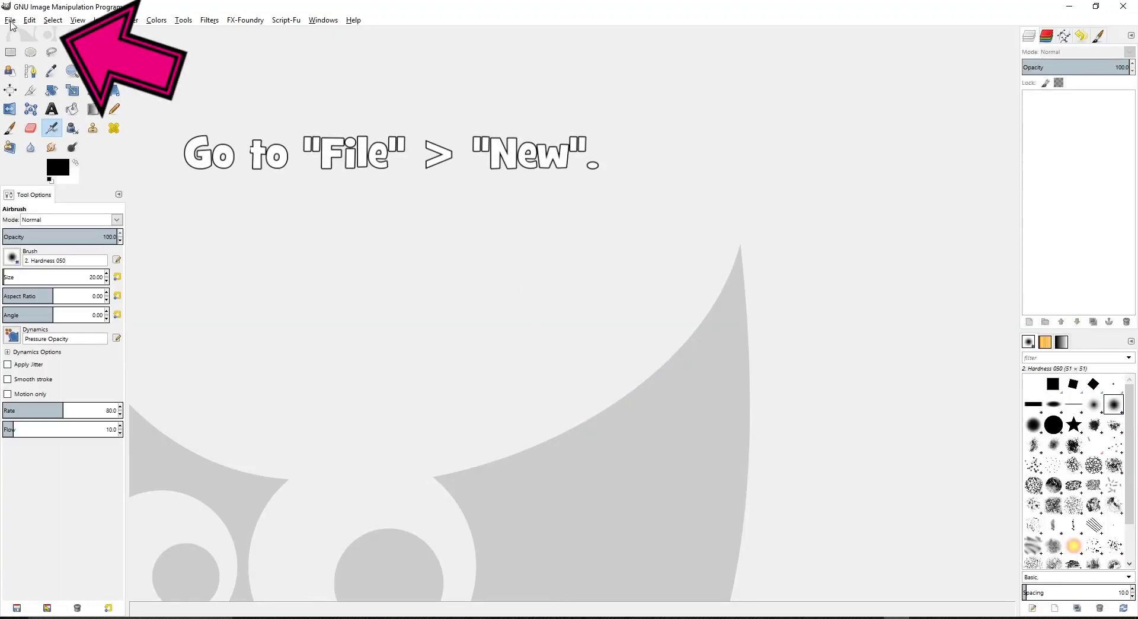
# Step: Create a new blank image with width 1920 px and height 1080 px
pyautogui.click(10, 20)
pyautogui.click(23, 34)
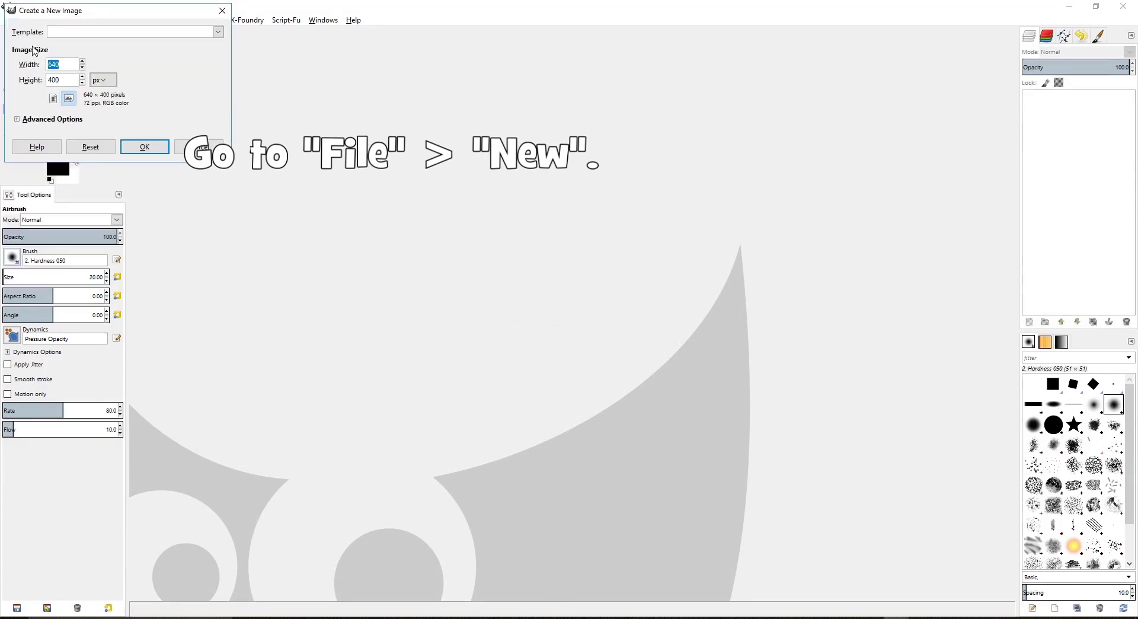
pyautogui.write('1920')
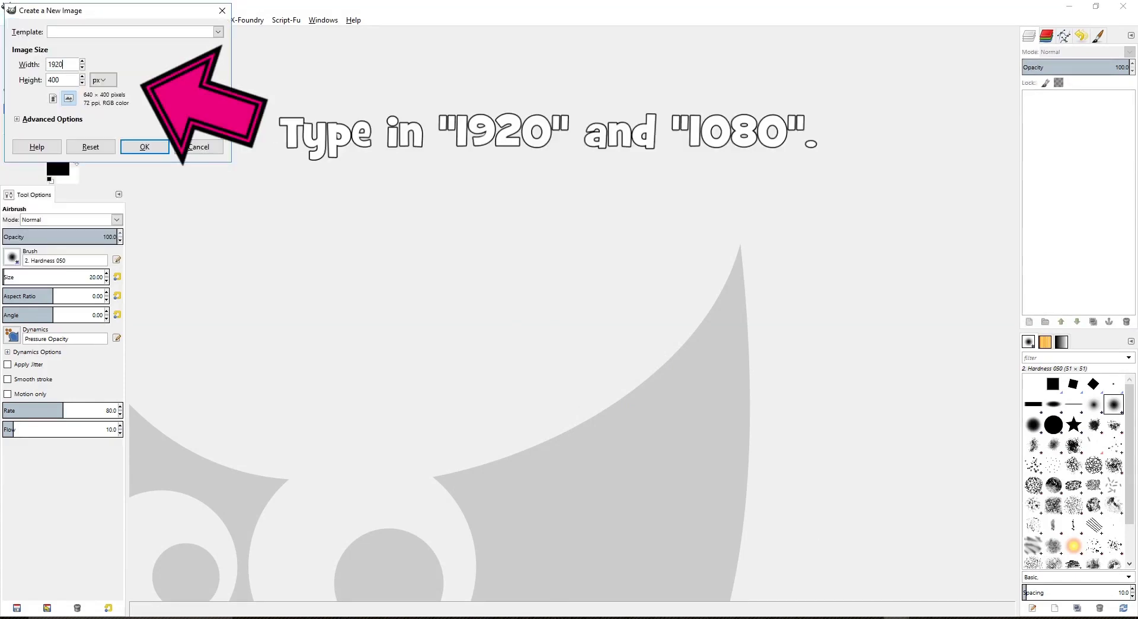
pyautogui.press('Tab')
pyautogui.write('1080')
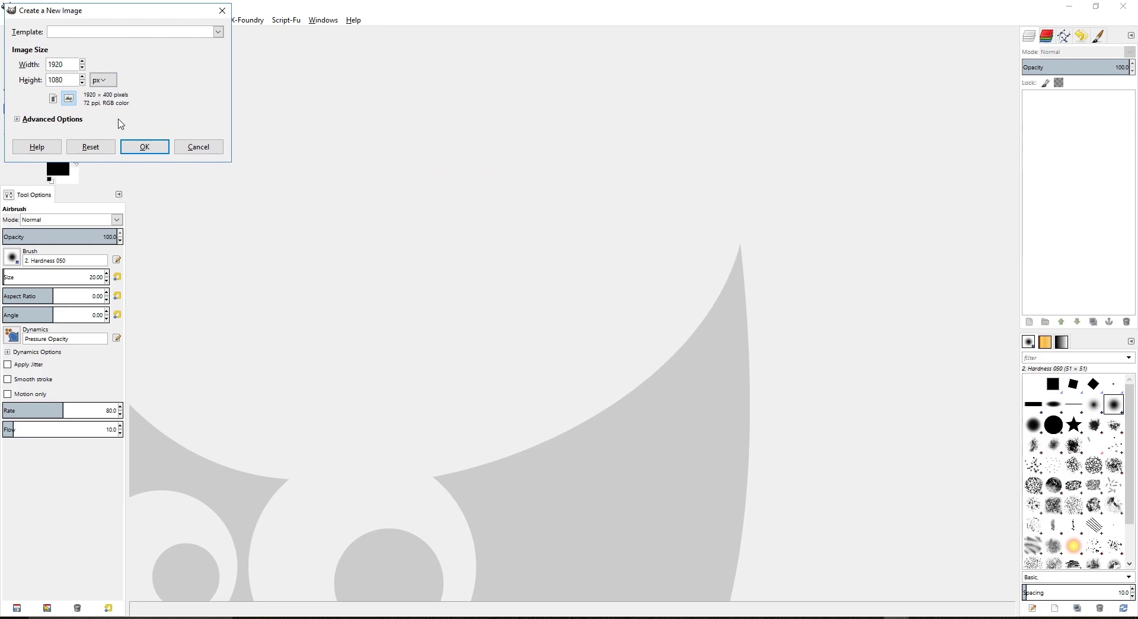
pyautogui.click(141, 147)
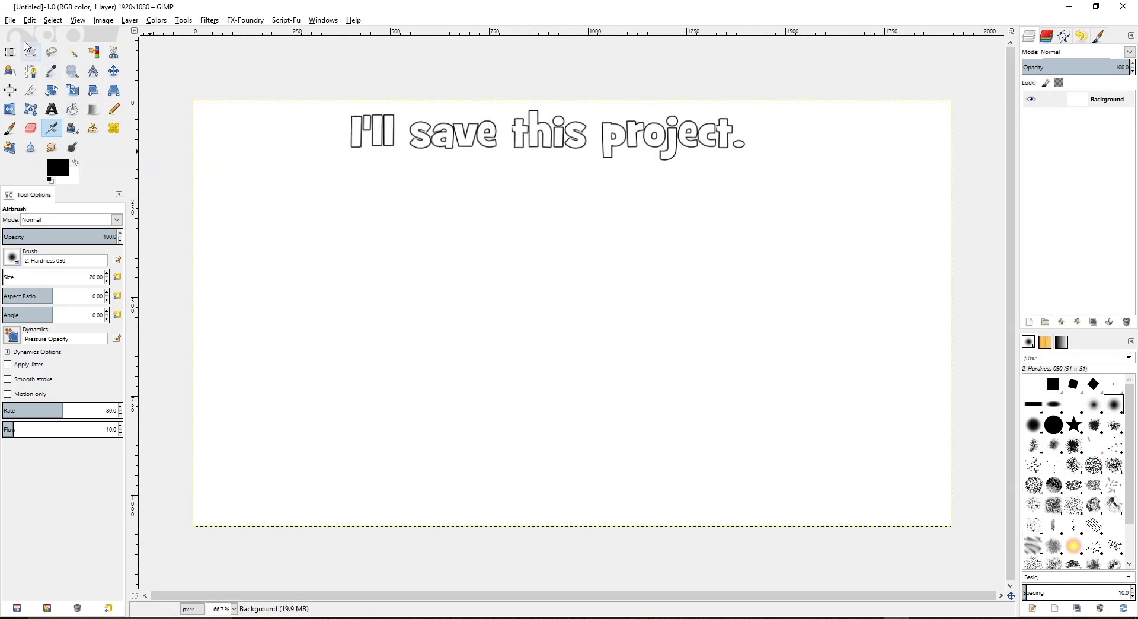
# Step: Save the image as 'CHRISTMAS text animation writeon' .xcf in the desktop Christmas project folder
pyautogui.click(10, 20)
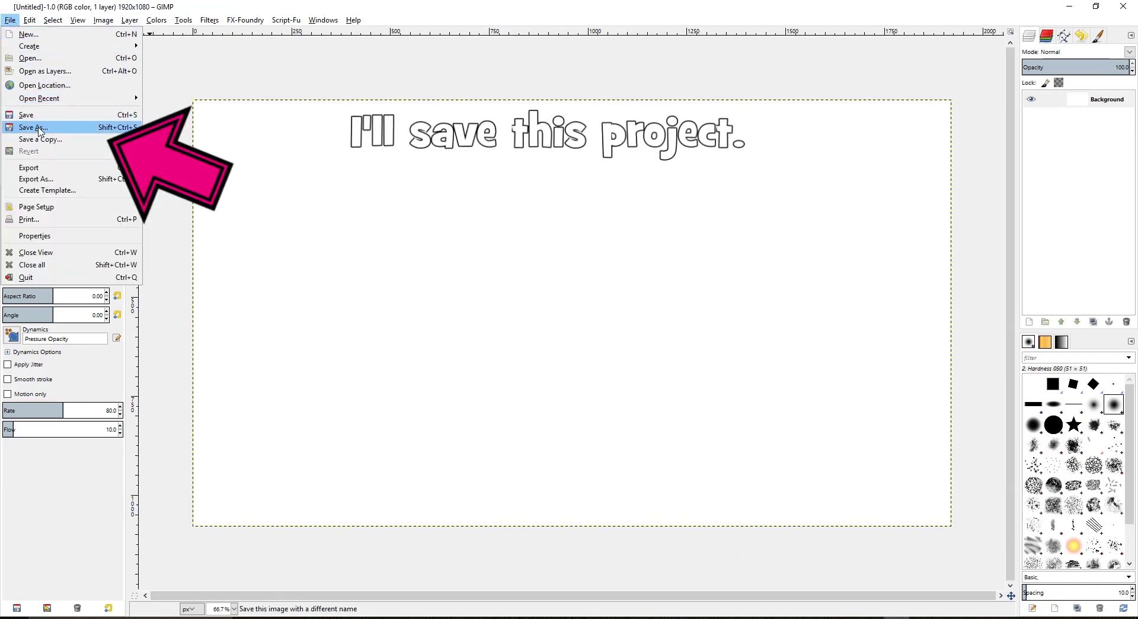
pyautogui.click(40, 128)
pyautogui.click(88, 54)
pyautogui.doubleClick(126, 116)
pyautogui.doubleClick(145, 124)
pyautogui.click(57, 30)
pyautogui.write('CHRISTMAS text a')
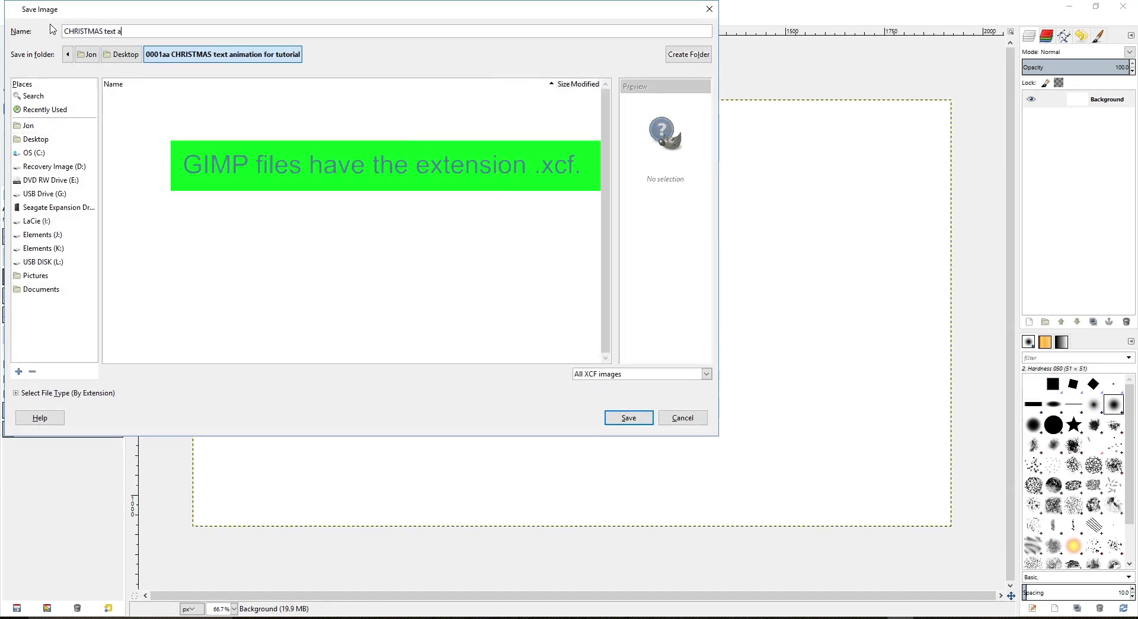
pyautogui.write('nimation writeon 01')
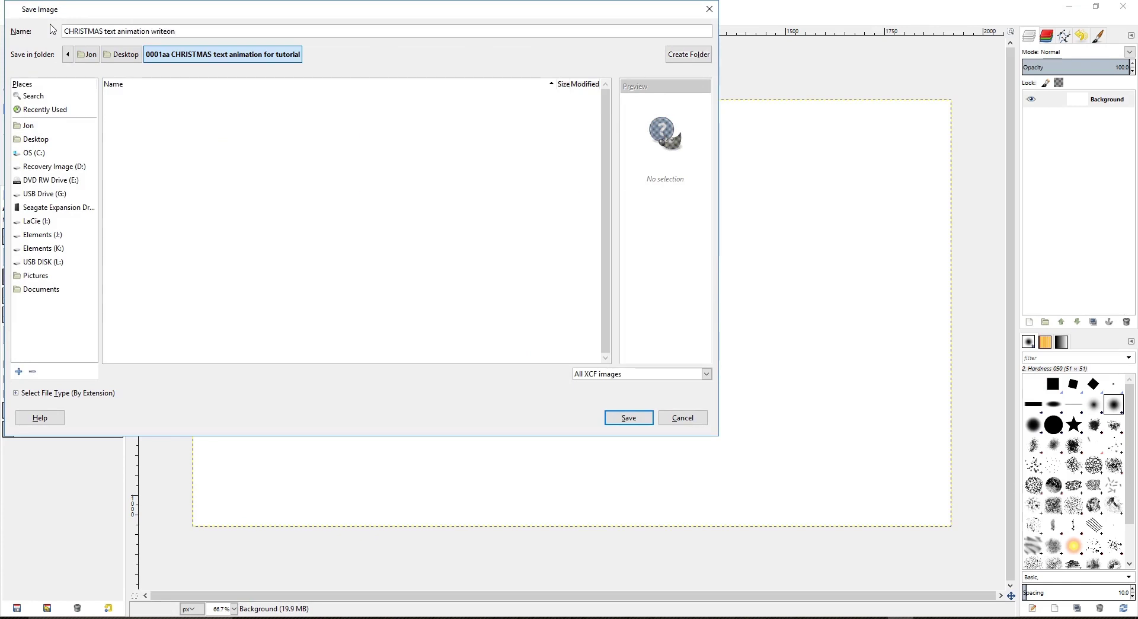
pyautogui.click(637, 419)
pyautogui.click(46, 165)
pyautogui.press('Escape')
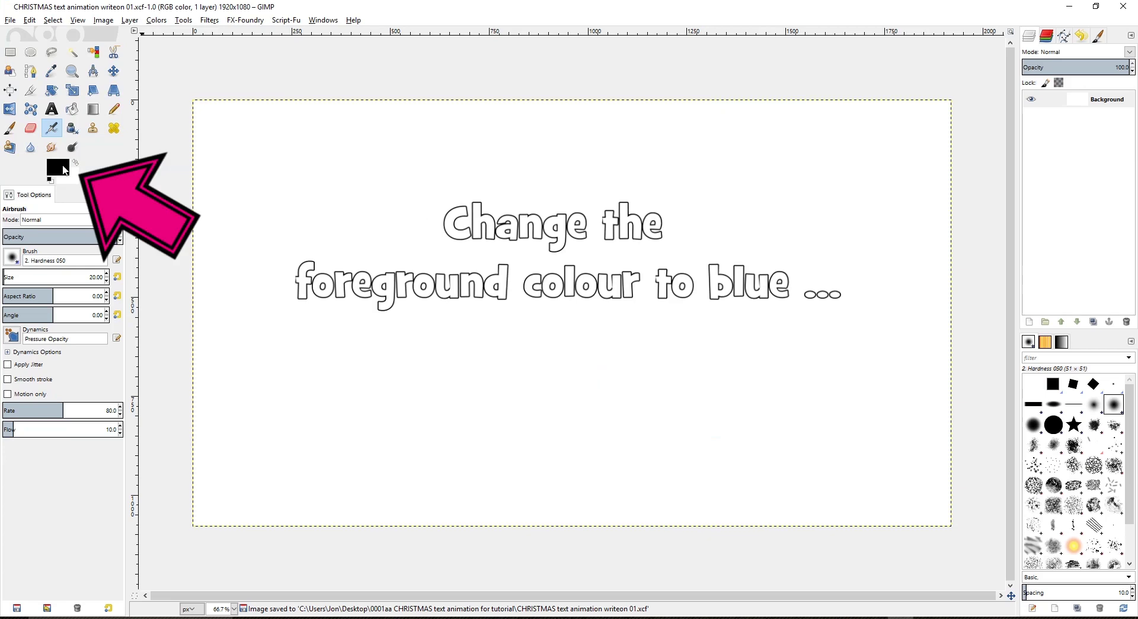
# Step: Set the foreground colour to blue 5283db and bucket-fill the white background with it
pyautogui.click(66, 171)
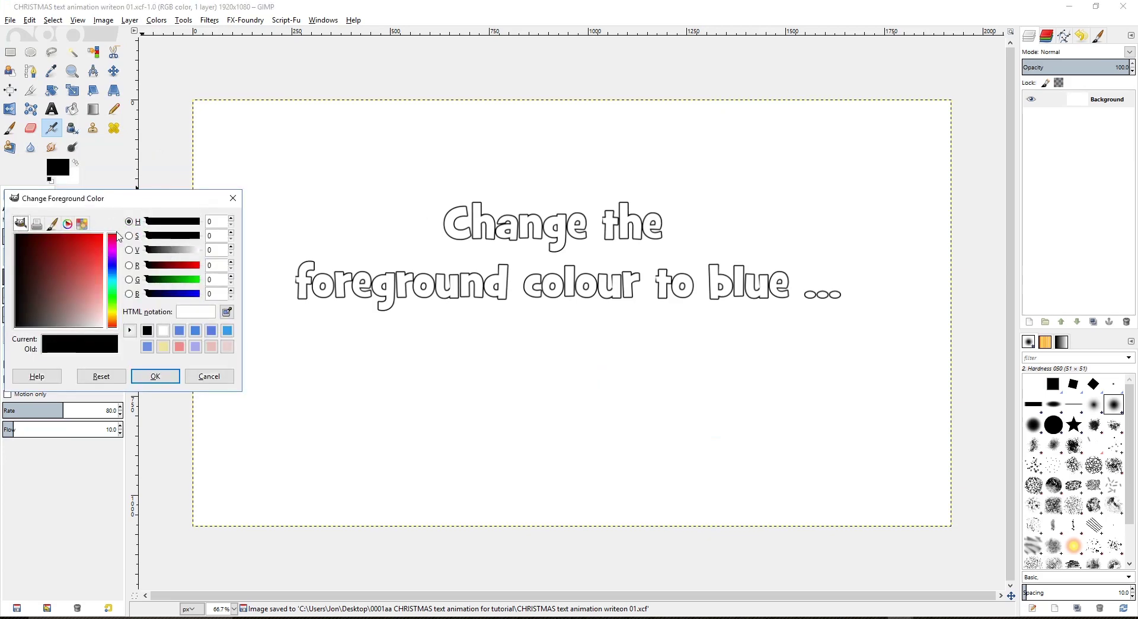
pyautogui.click(112, 270)
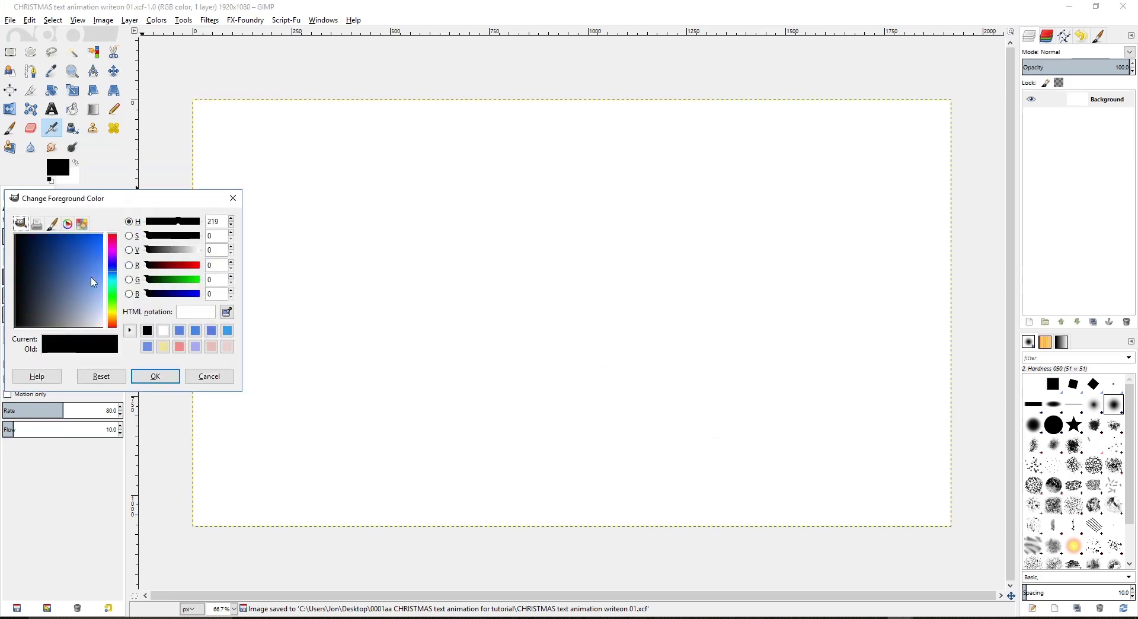
pyautogui.click(91, 270)
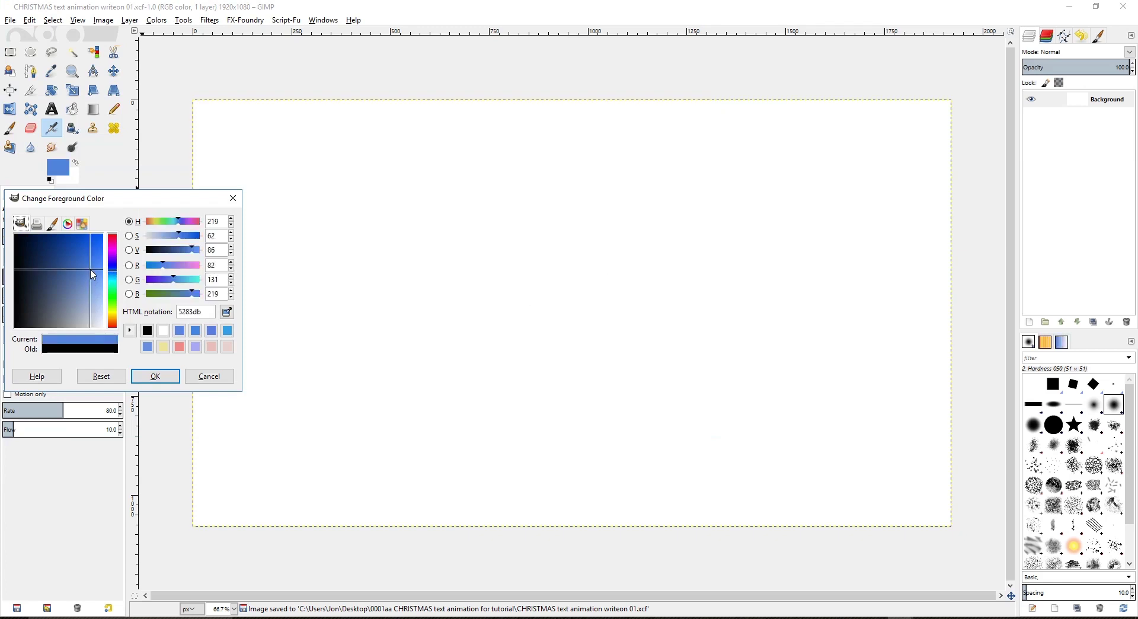
pyautogui.click(153, 378)
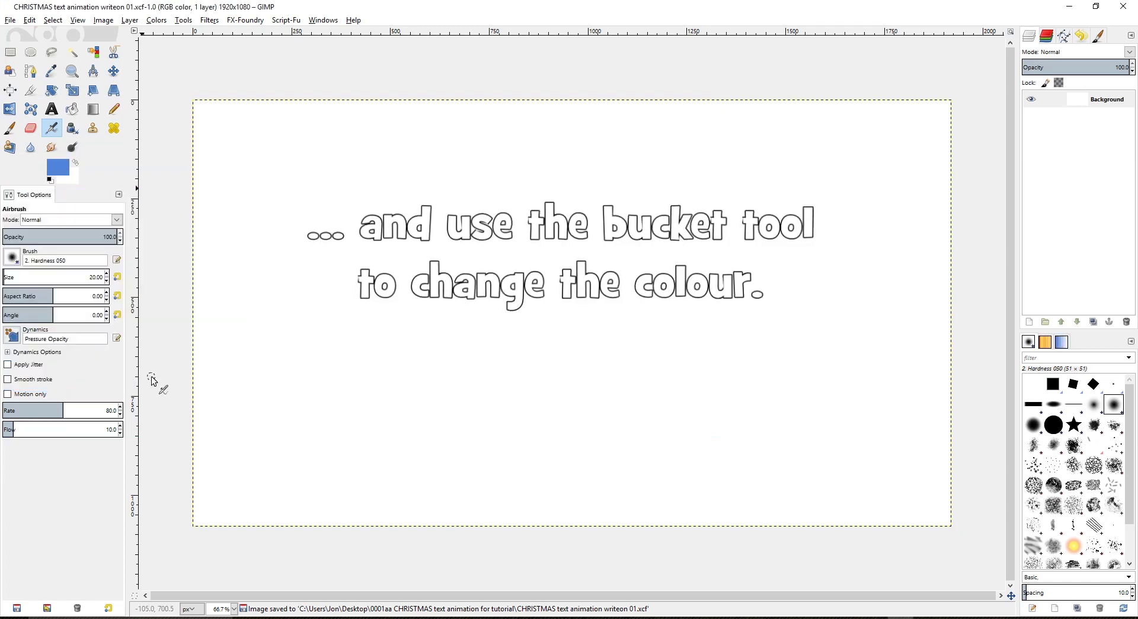
pyautogui.click(72, 109)
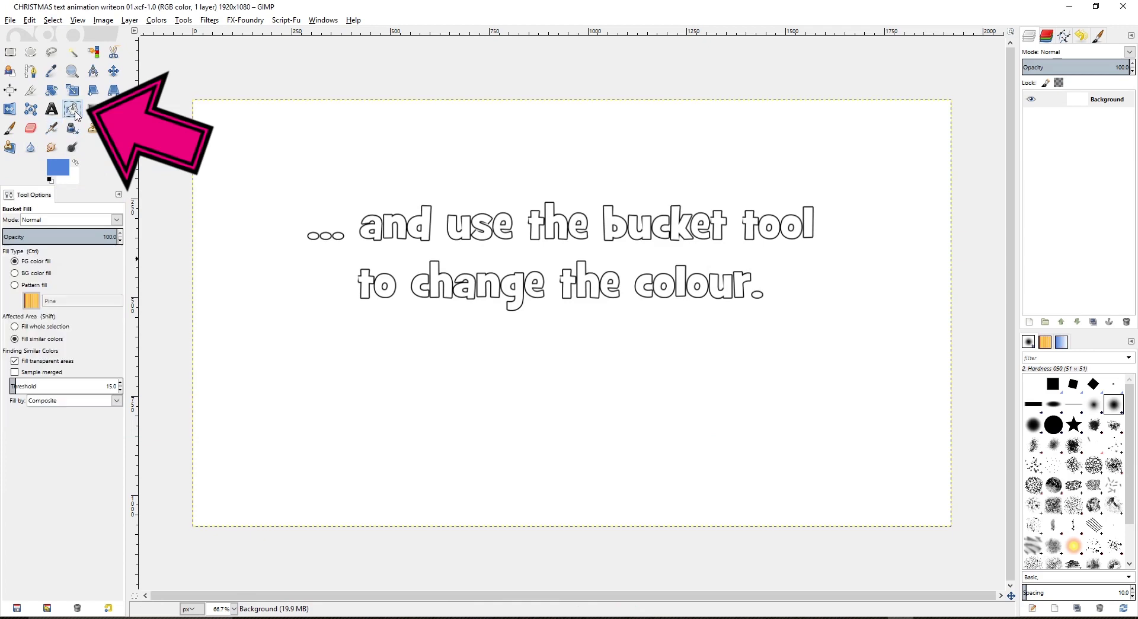
pyautogui.click(456, 317)
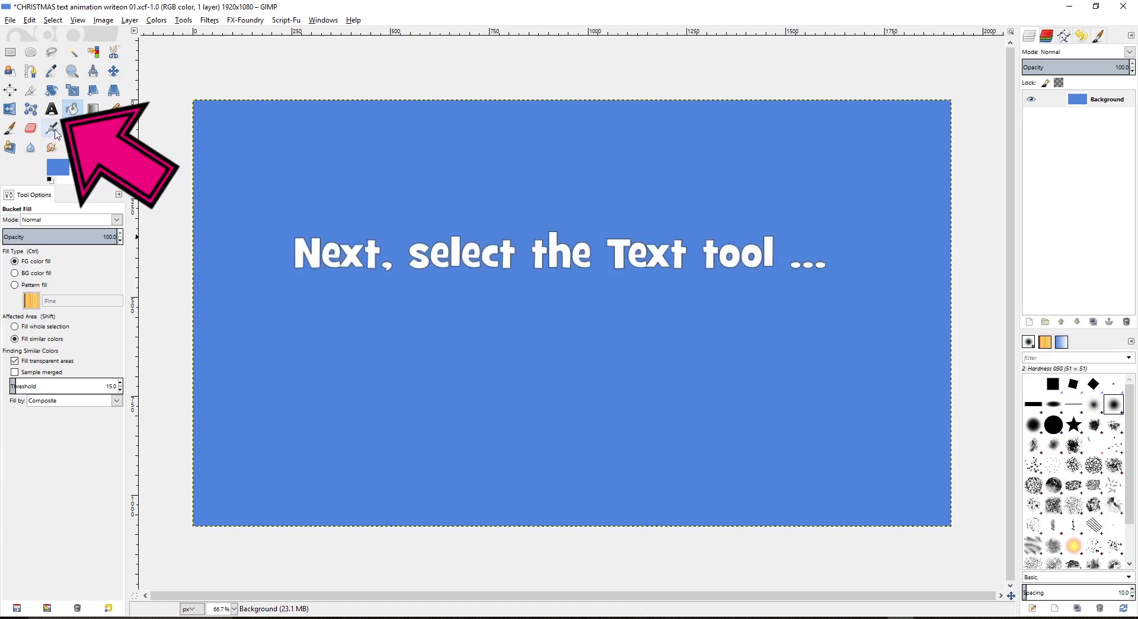
# Step: Add a 'Christmas' text box on the canvas and make its text white
pyautogui.click(52, 110)
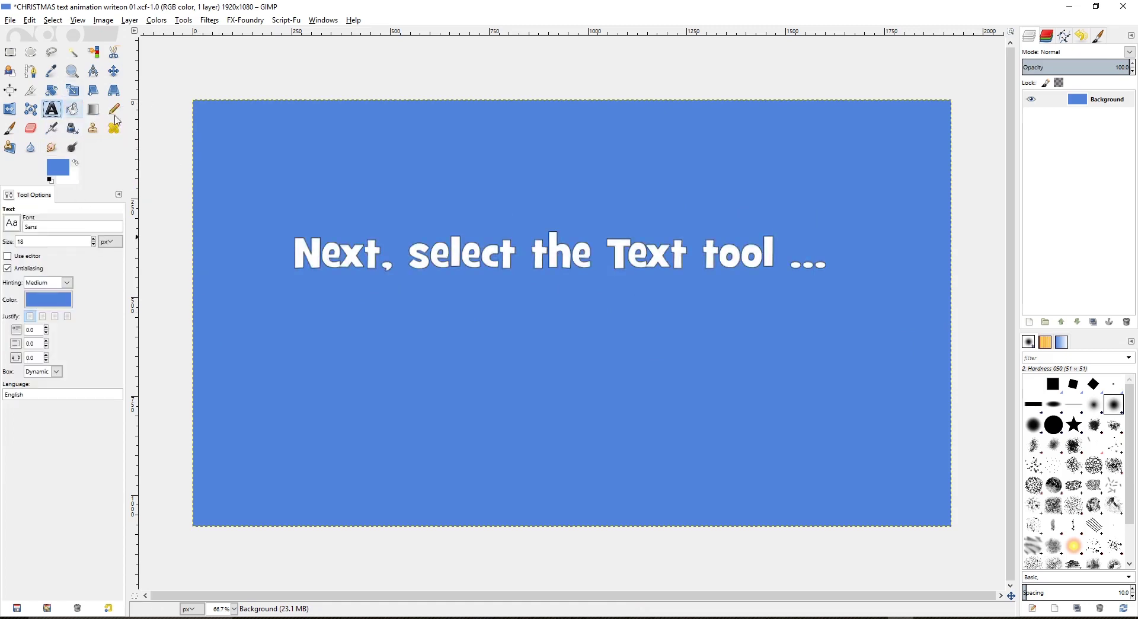
pyautogui.click(596, 408)
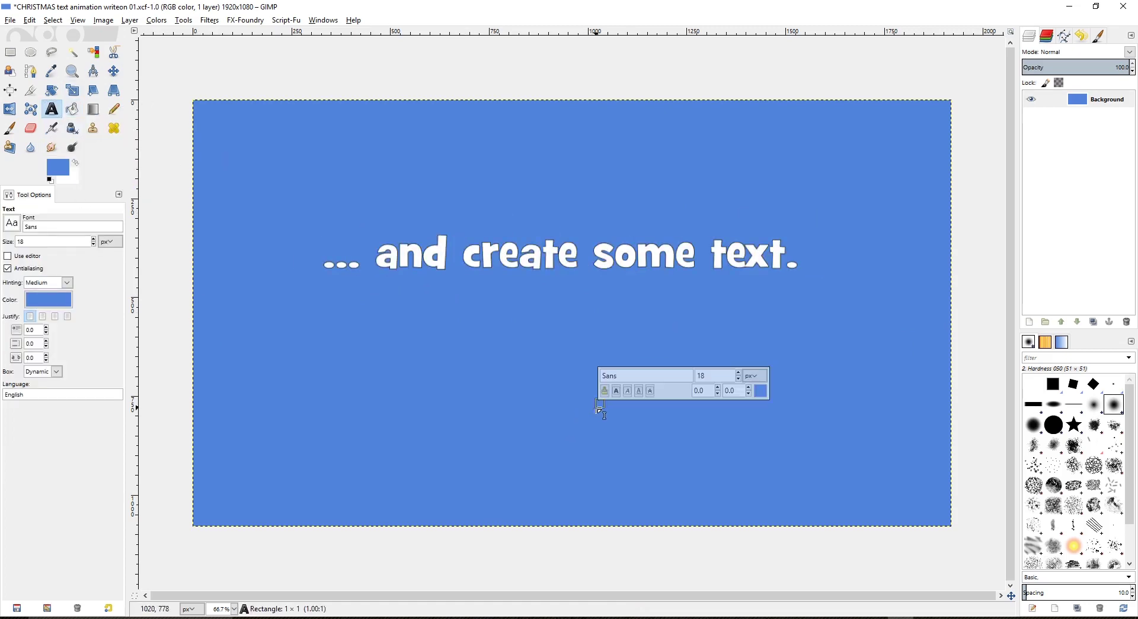
pyautogui.write('christ')
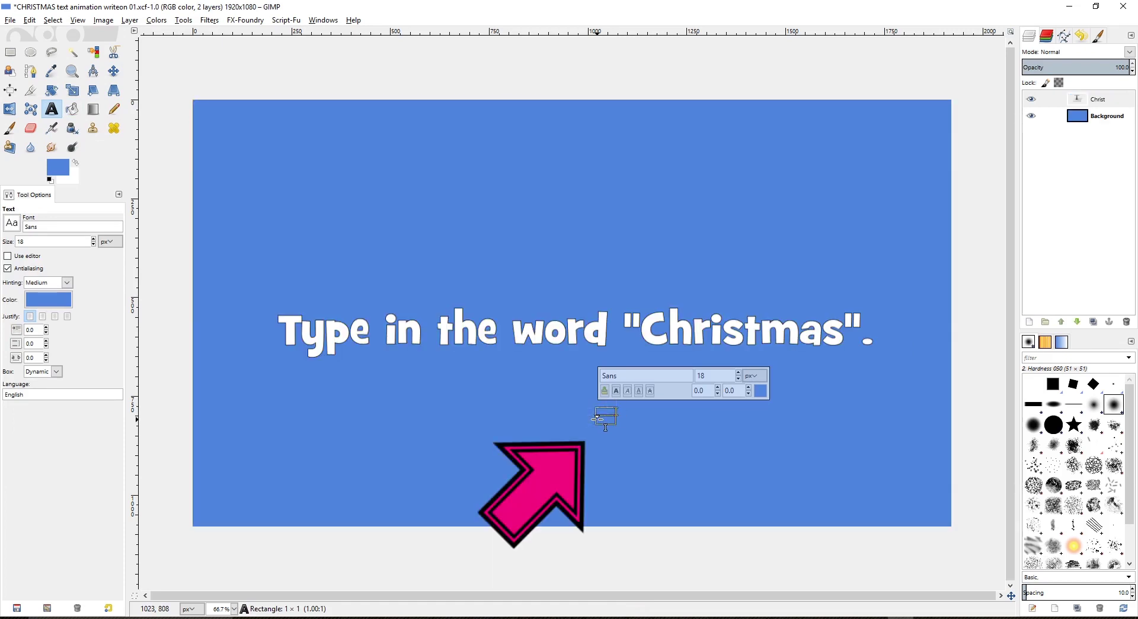
pyautogui.write('s')
pyautogui.doubleClick(618, 416)
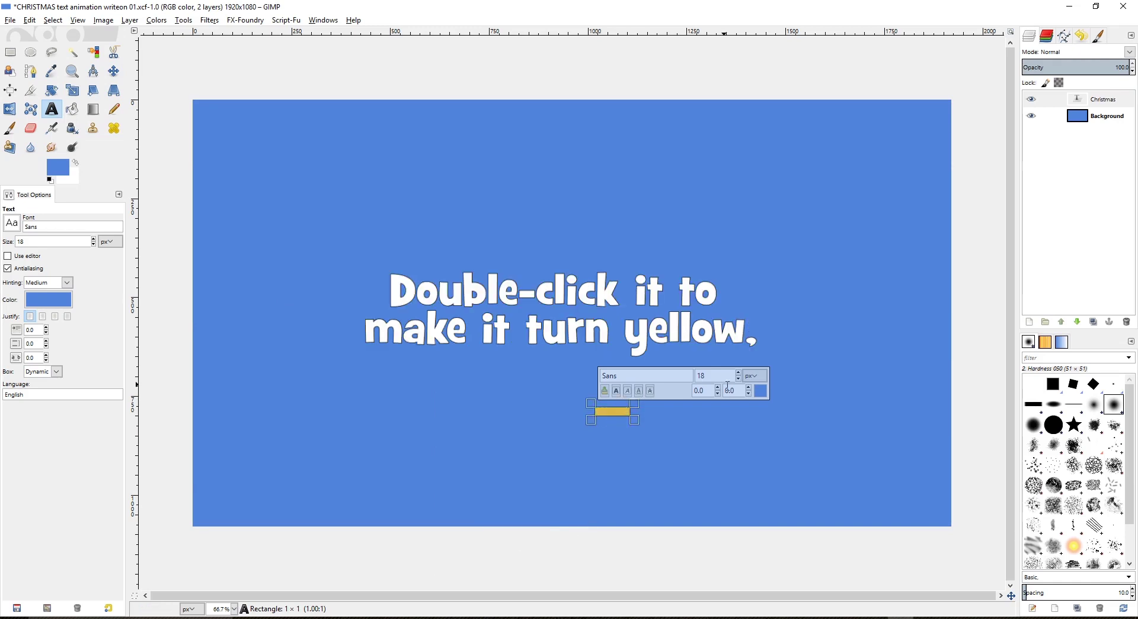
pyautogui.click(761, 390)
pyautogui.click(241, 234)
pyautogui.click(248, 280)
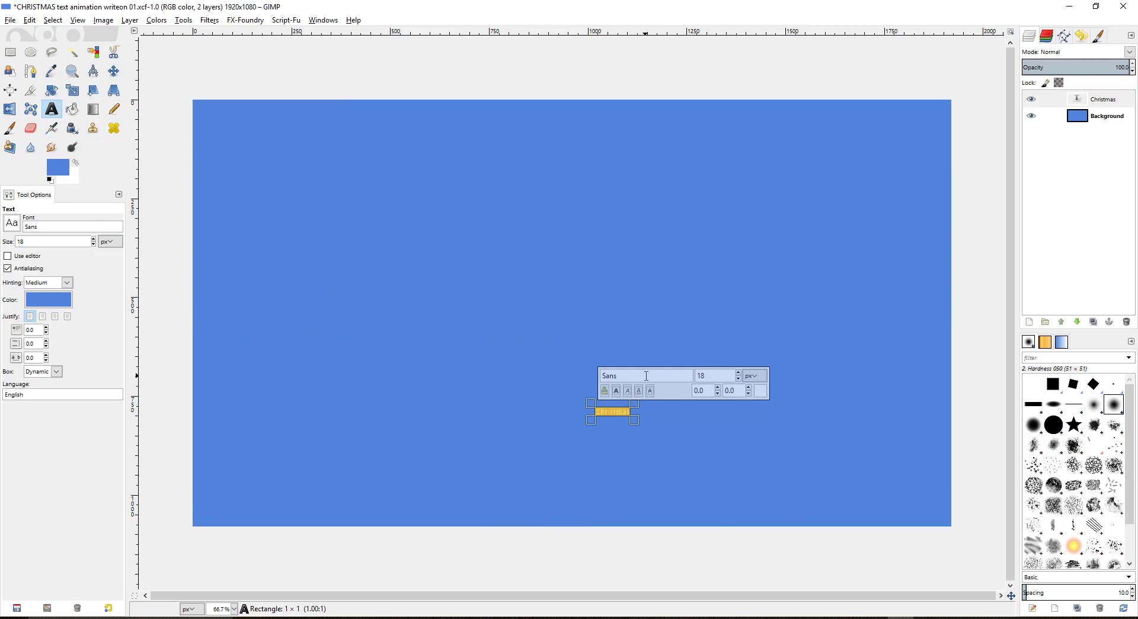
# Step: Set the text font to Alex Brush and its size to 400 px
pyautogui.click(603, 379)
pyautogui.write('al')
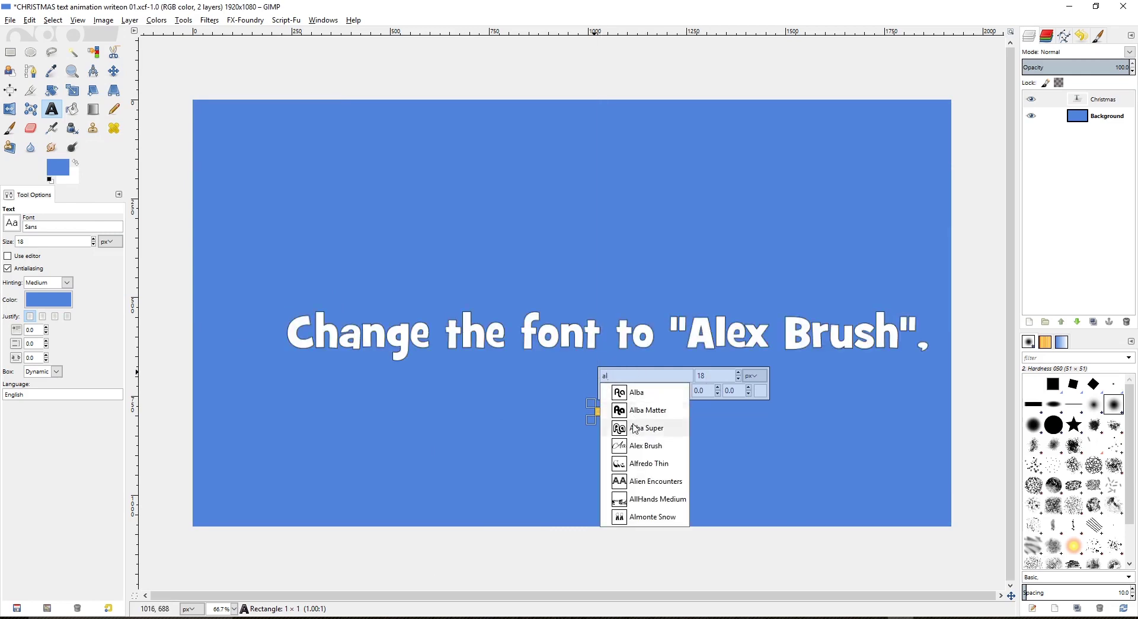
pyautogui.click(639, 445)
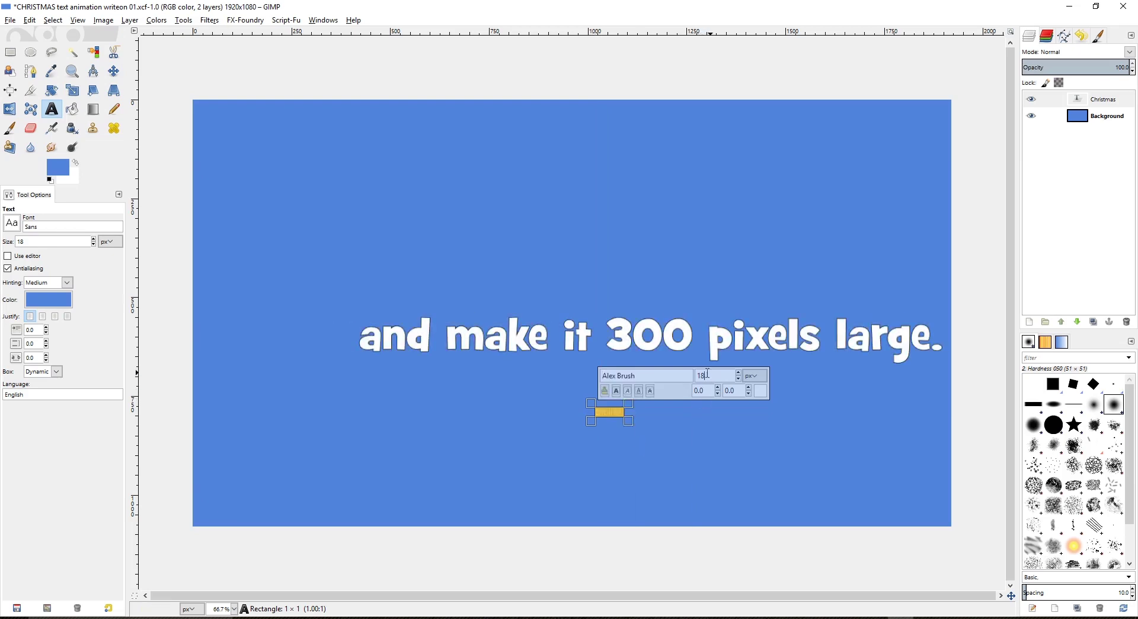
pyautogui.press('BackSpace')
pyautogui.write('300')
pyautogui.press('Return')
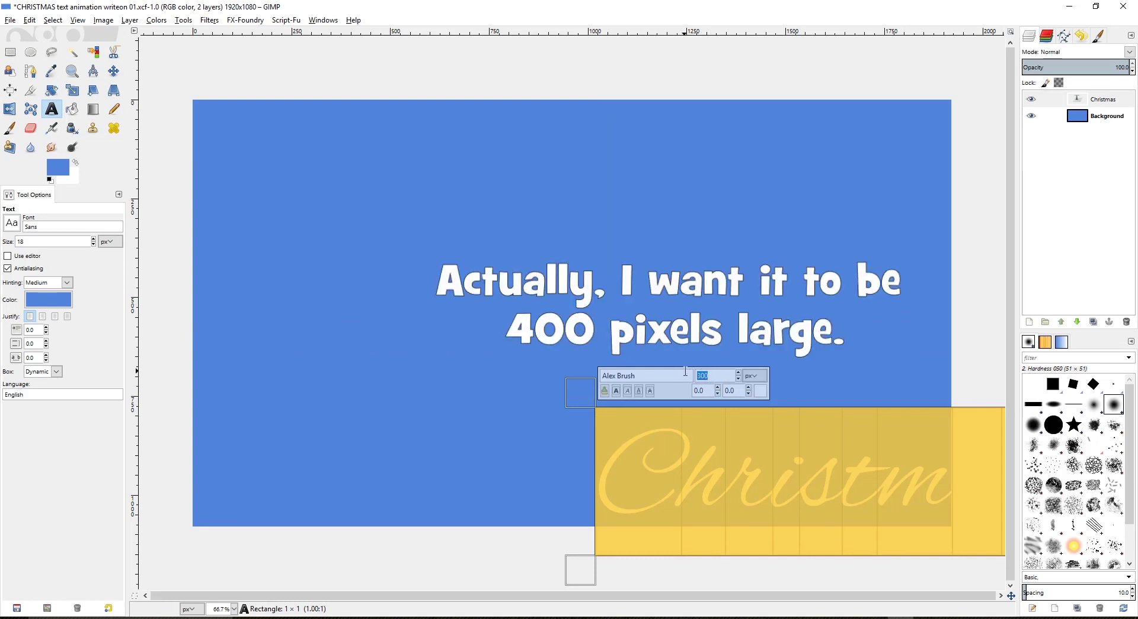
pyautogui.write('400')
pyautogui.press('Return')
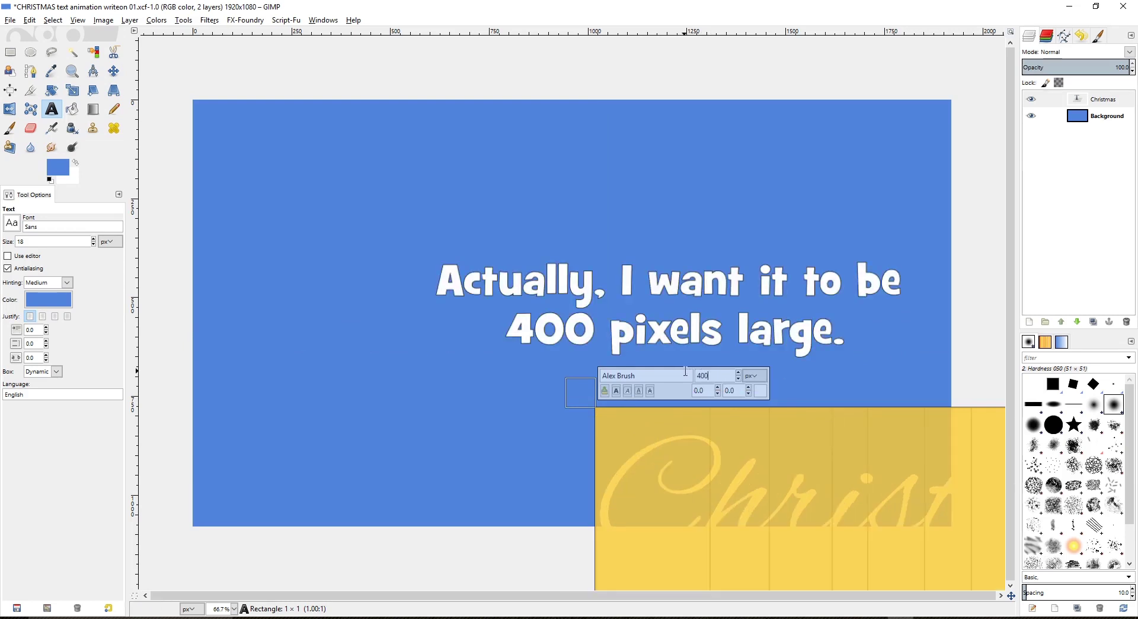
# Step: Move the Christmas text layer to the middle of the blue canvas
pyautogui.click(114, 72)
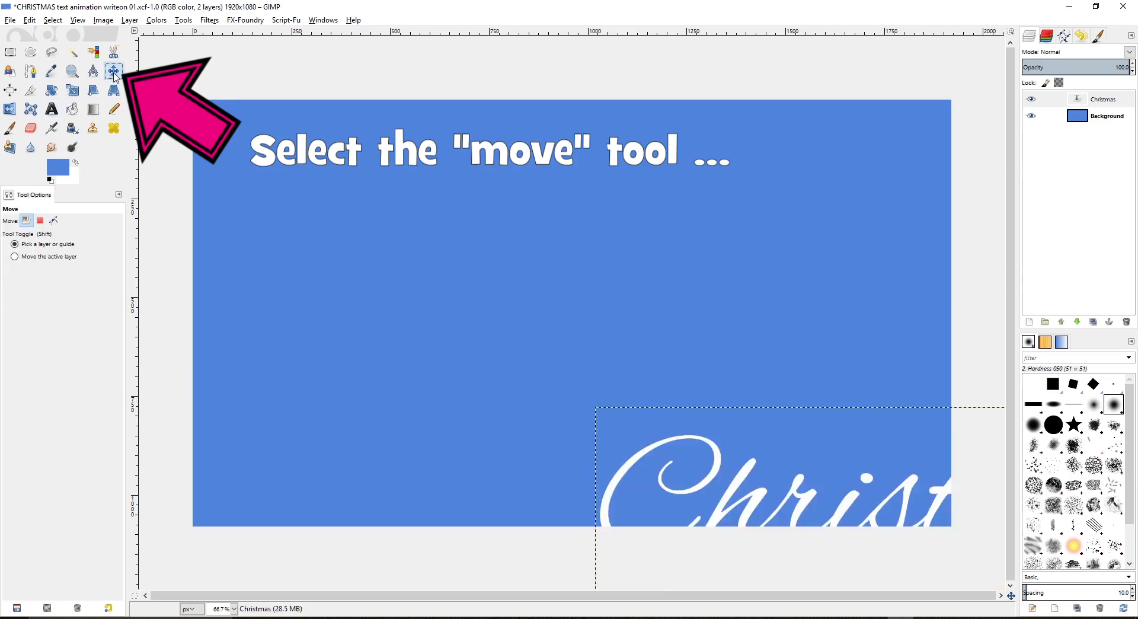
pyautogui.moveTo(678, 442); pyautogui.dragTo(359, 251)
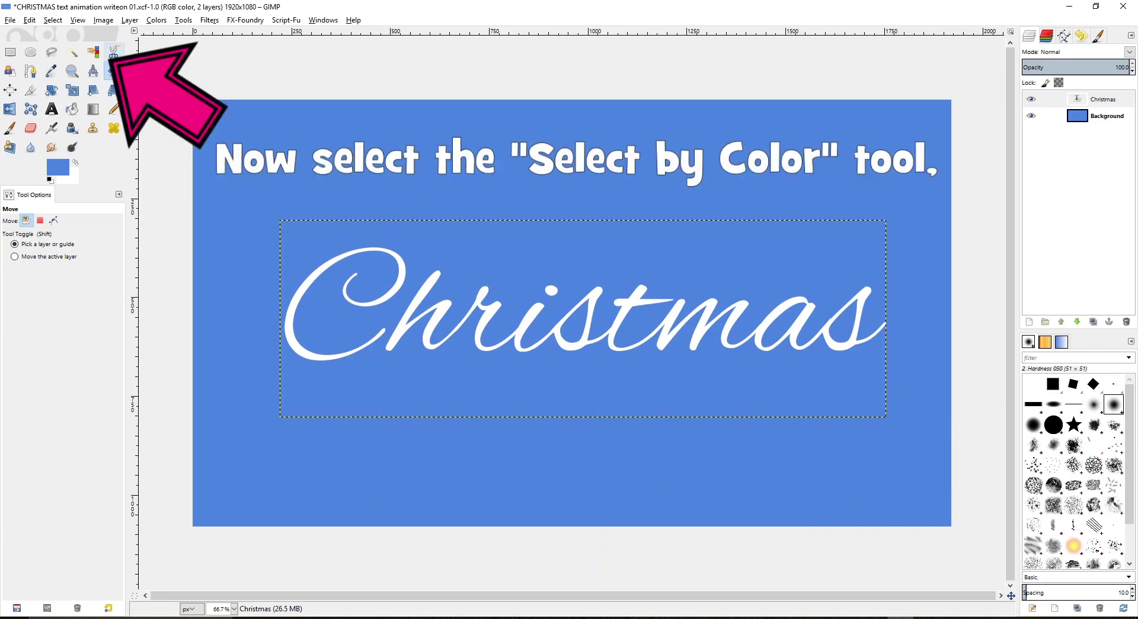
# Step: Select the white Christmas letters by colour and grow the selection by 1 px
pyautogui.click(95, 54)
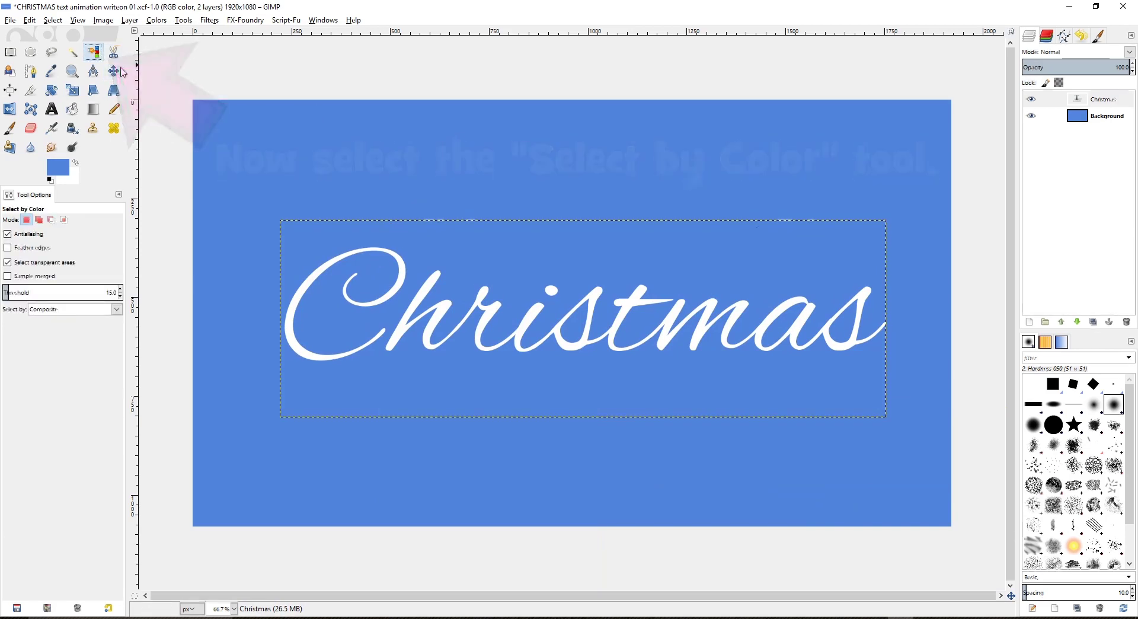
pyautogui.click(318, 274)
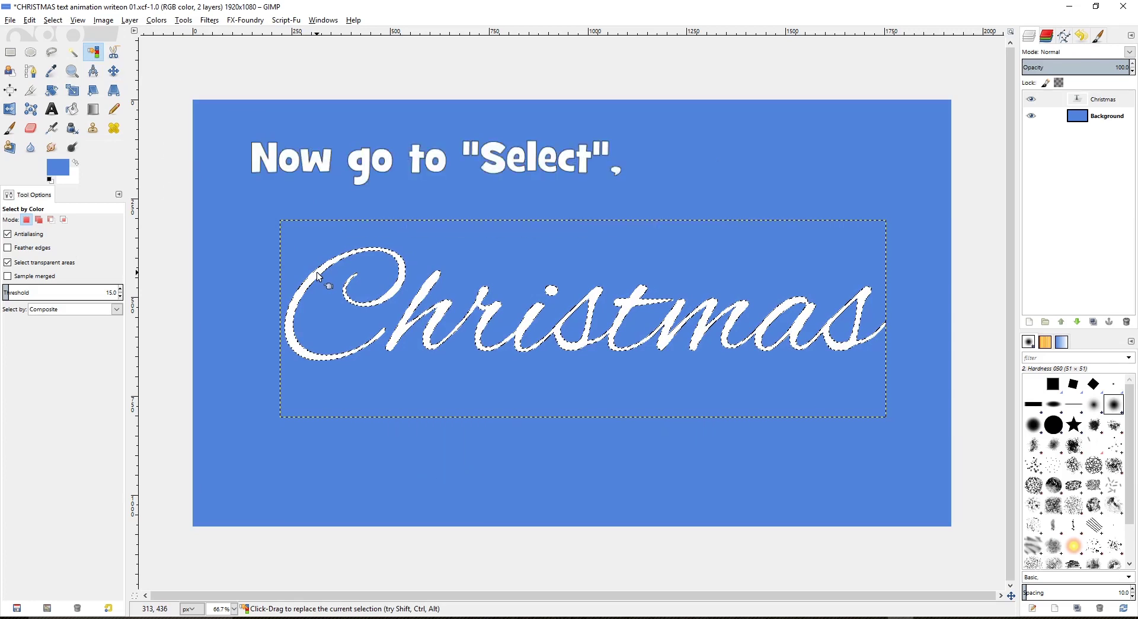
pyautogui.click(53, 19)
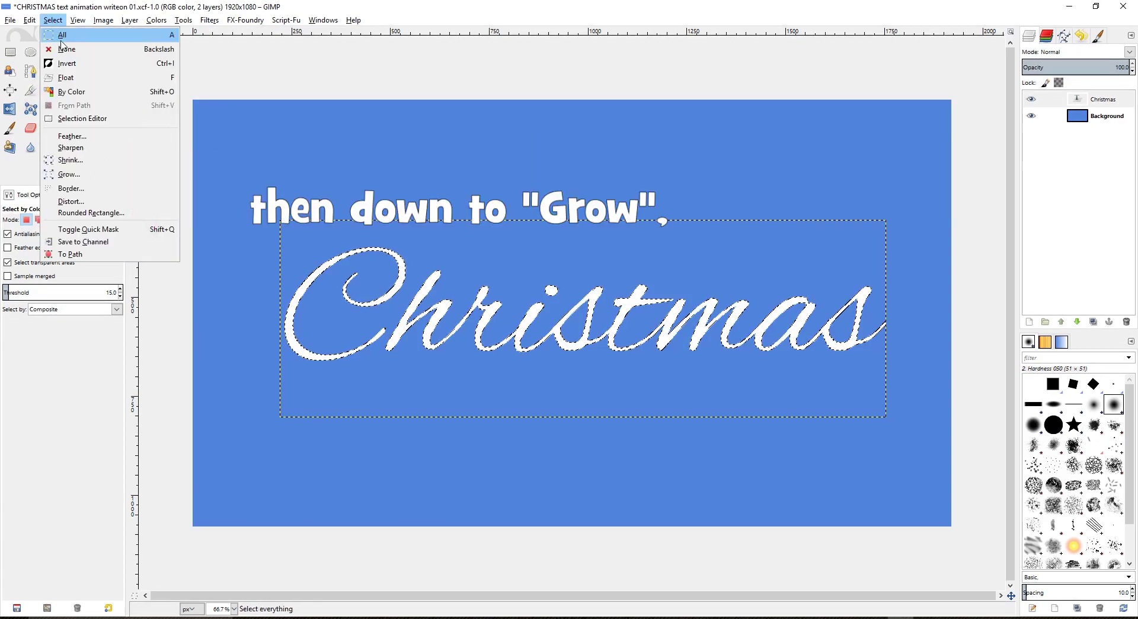
pyautogui.click(70, 174)
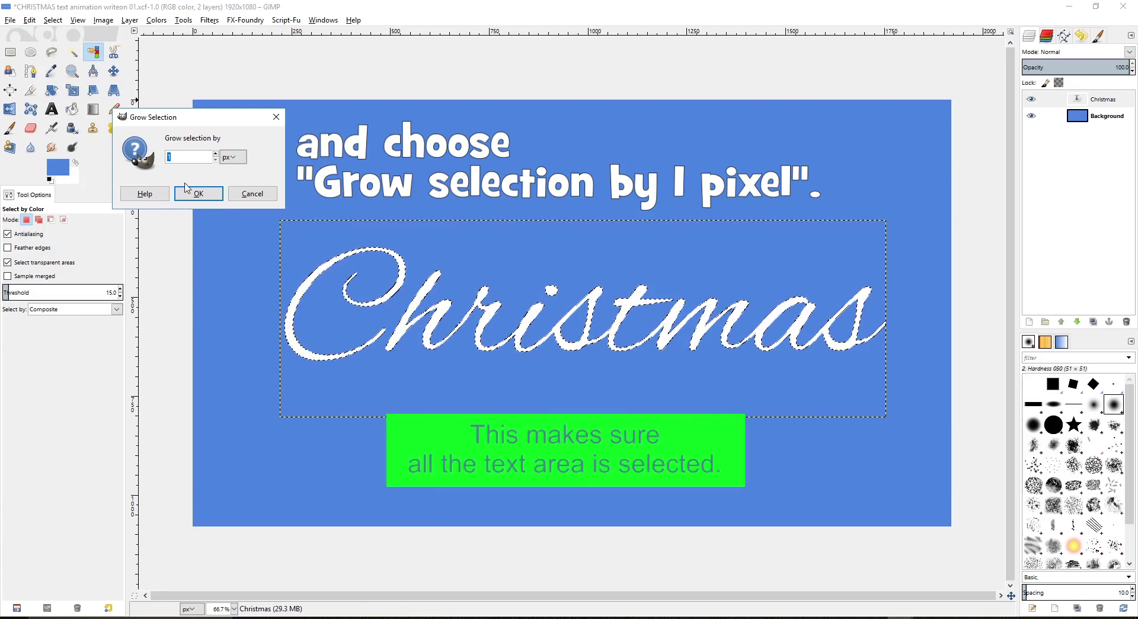
pyautogui.click(200, 194)
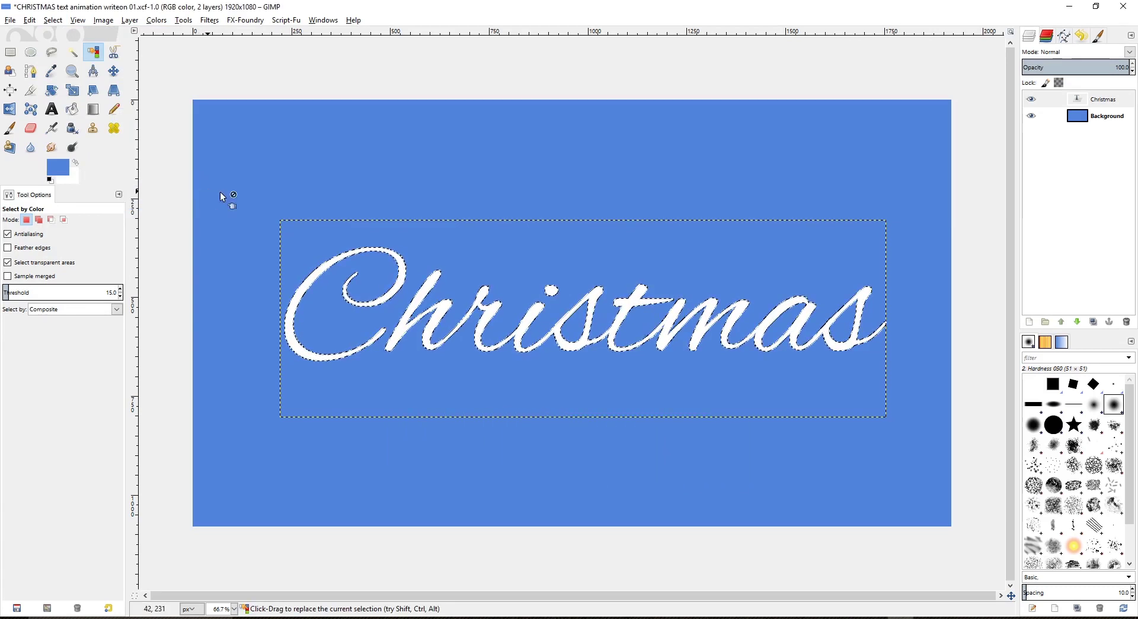
# Step: Add a transparent layer named 'Layer' above the text and make it active
pyautogui.click(130, 21)
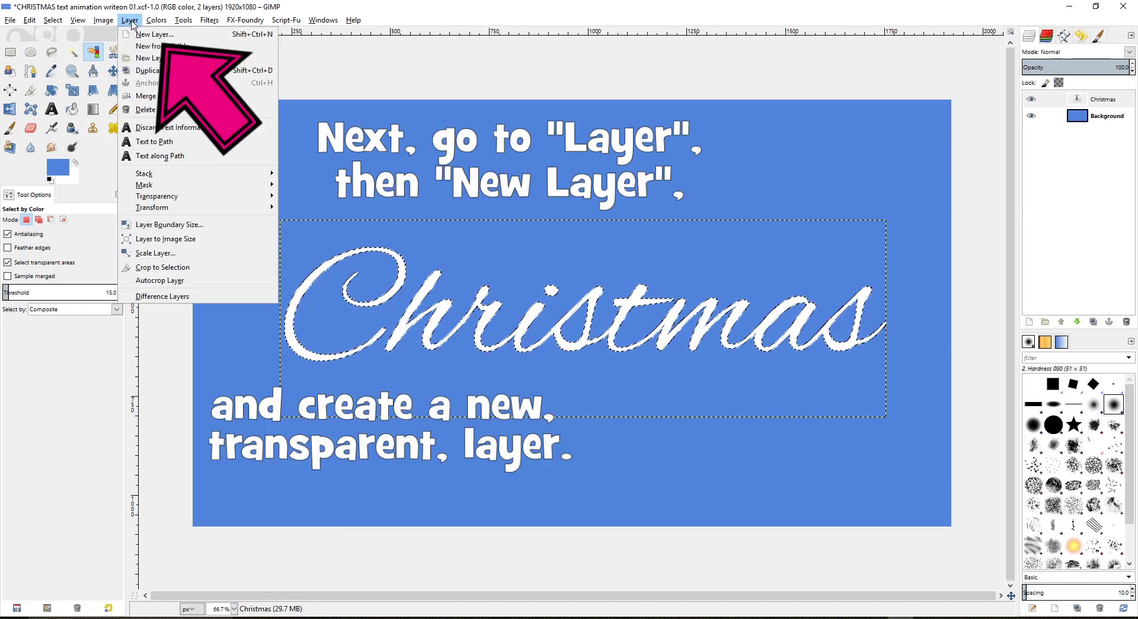
pyautogui.click(141, 35)
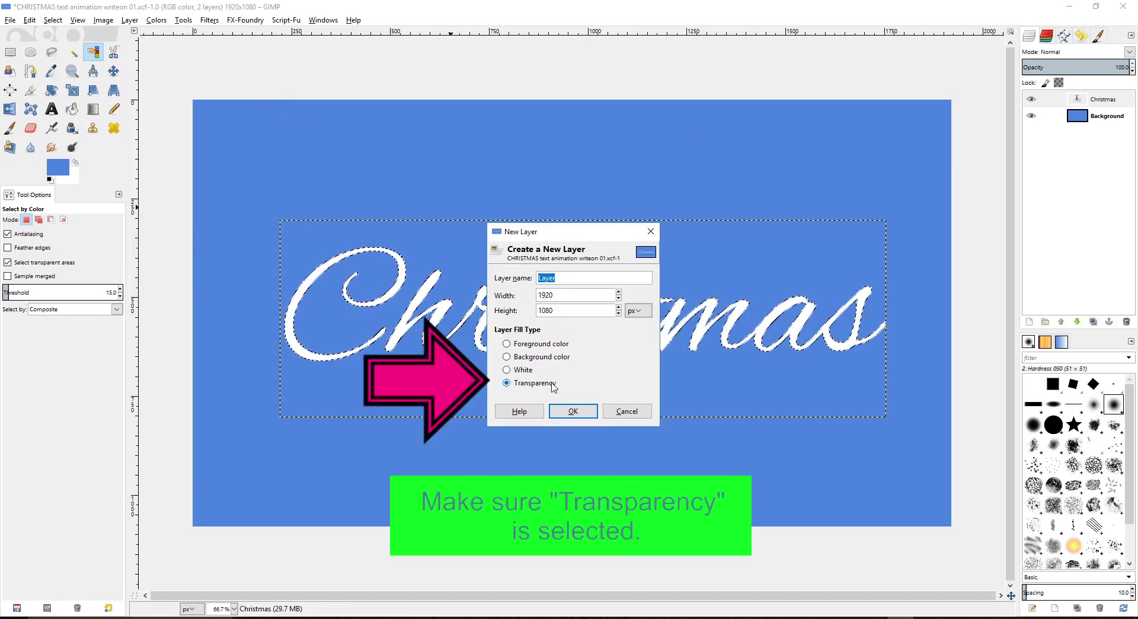
pyautogui.click(575, 412)
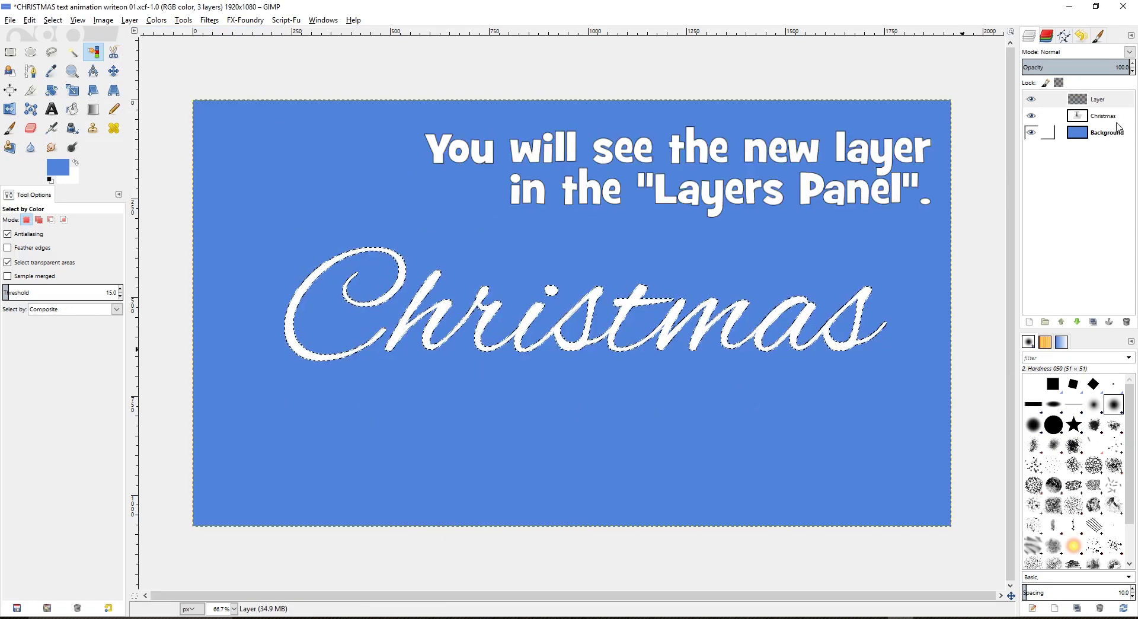
pyautogui.click(1109, 104)
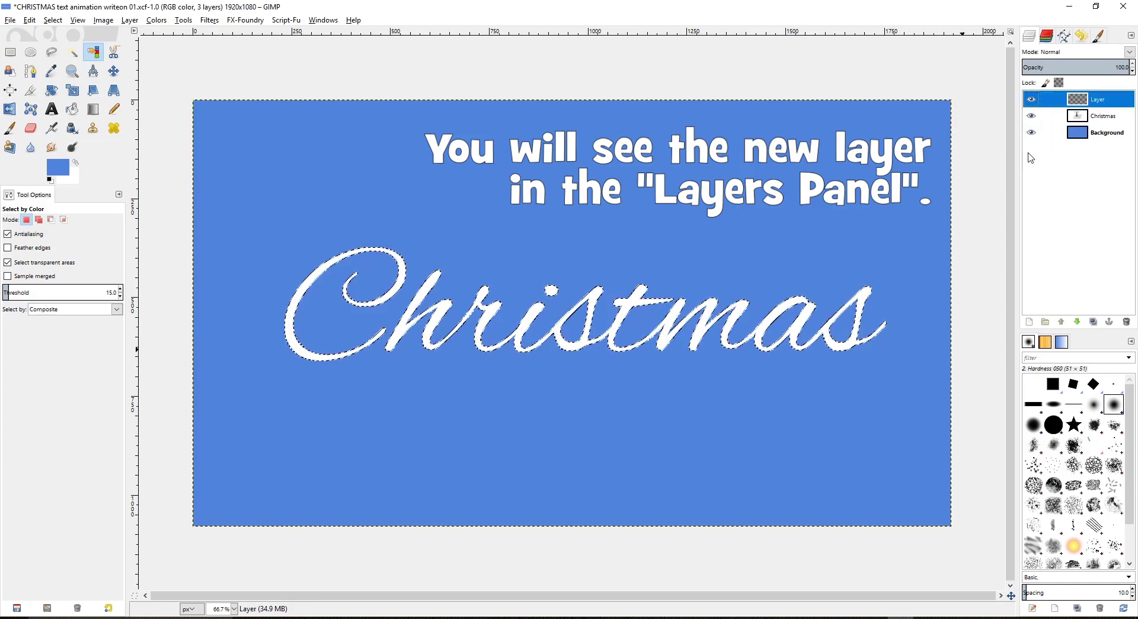
# Step: Choose the hardness-100 paintbrush with Color From Gradient dynamics and a 10000 px fade length
pyautogui.click(10, 128)
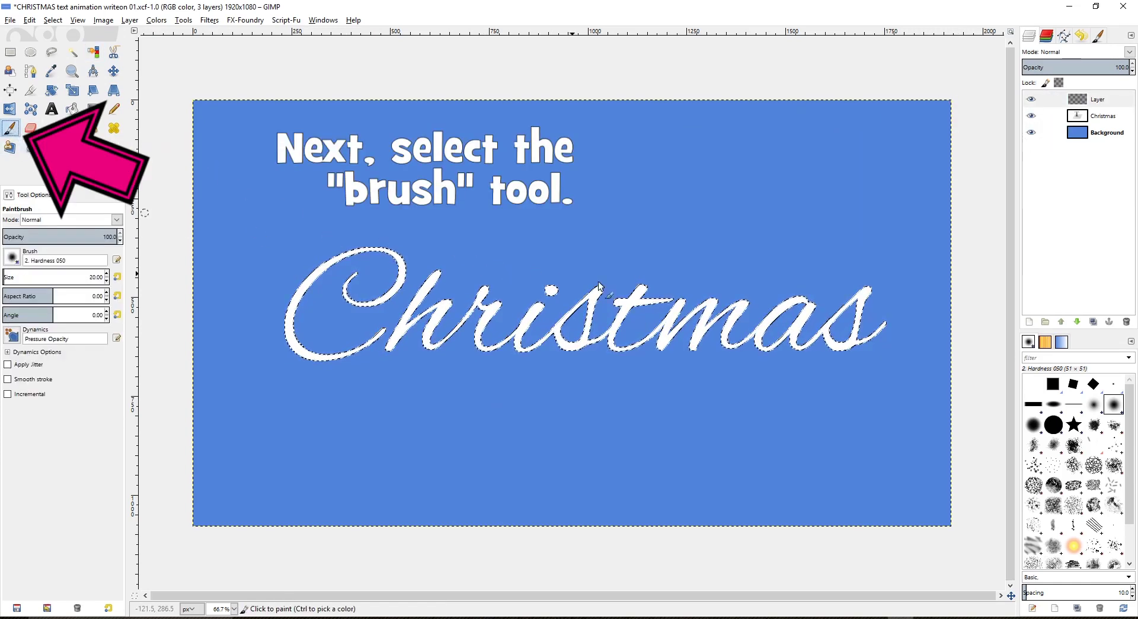
pyautogui.click(1057, 431)
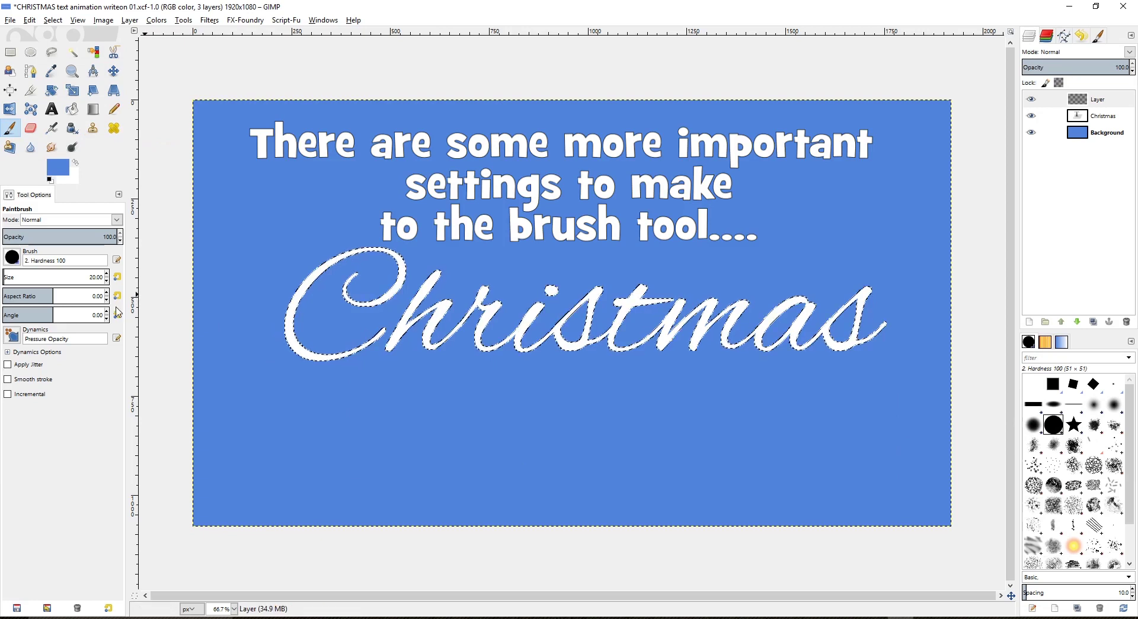
pyautogui.click(14, 336)
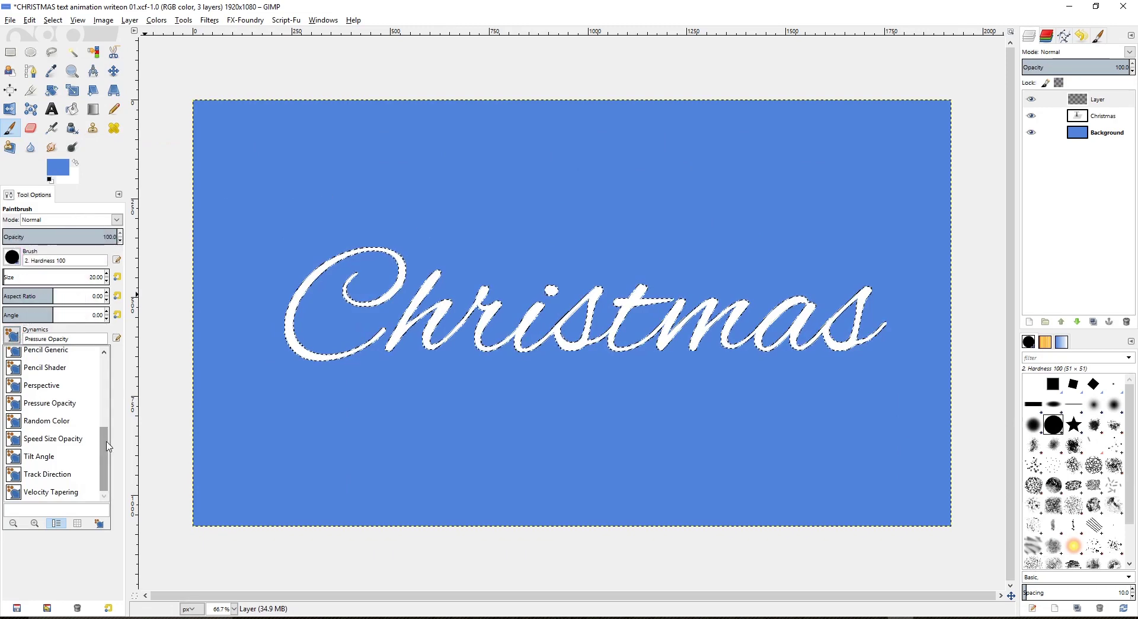
pyautogui.moveTo(104, 442); pyautogui.dragTo(107, 372)
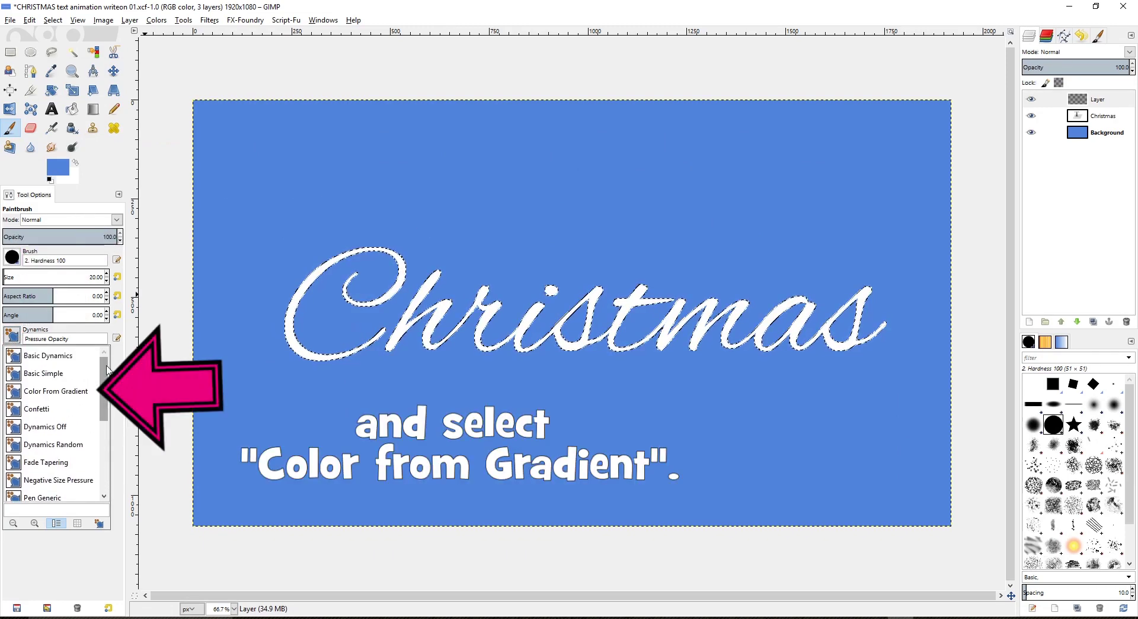
pyautogui.click(56, 392)
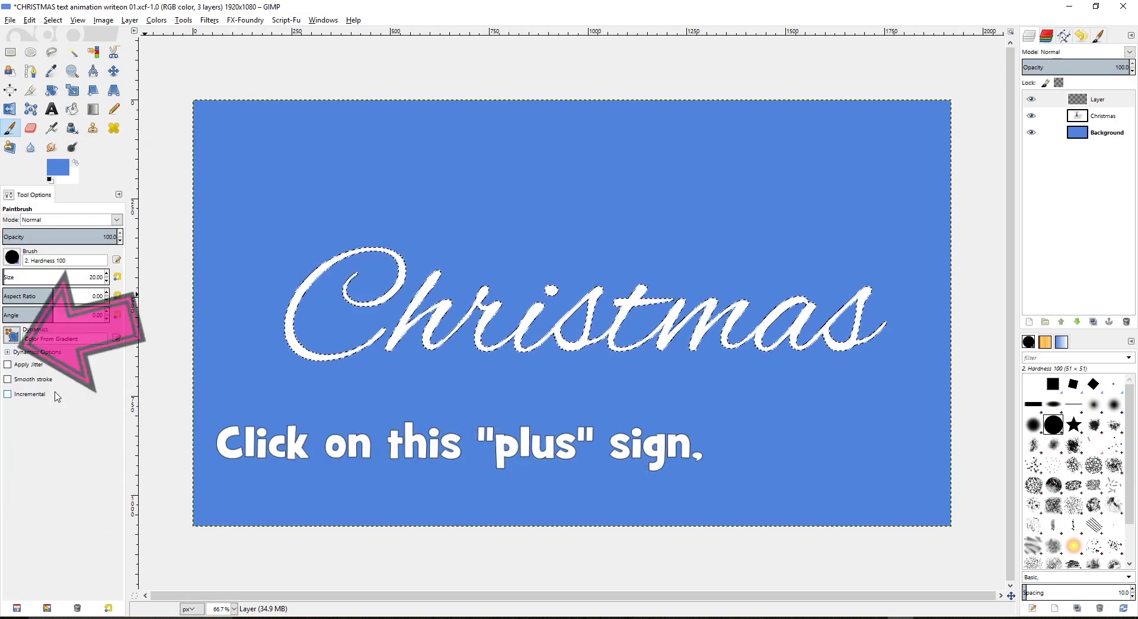
pyautogui.click(9, 353)
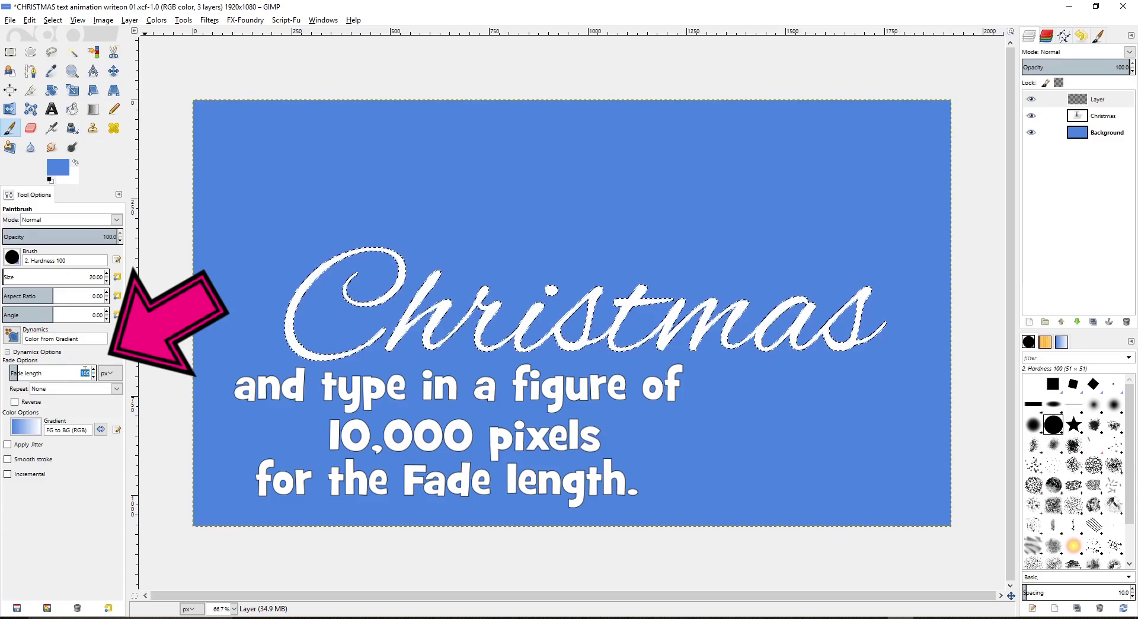
pyautogui.write('10000')
pyautogui.press('Return')
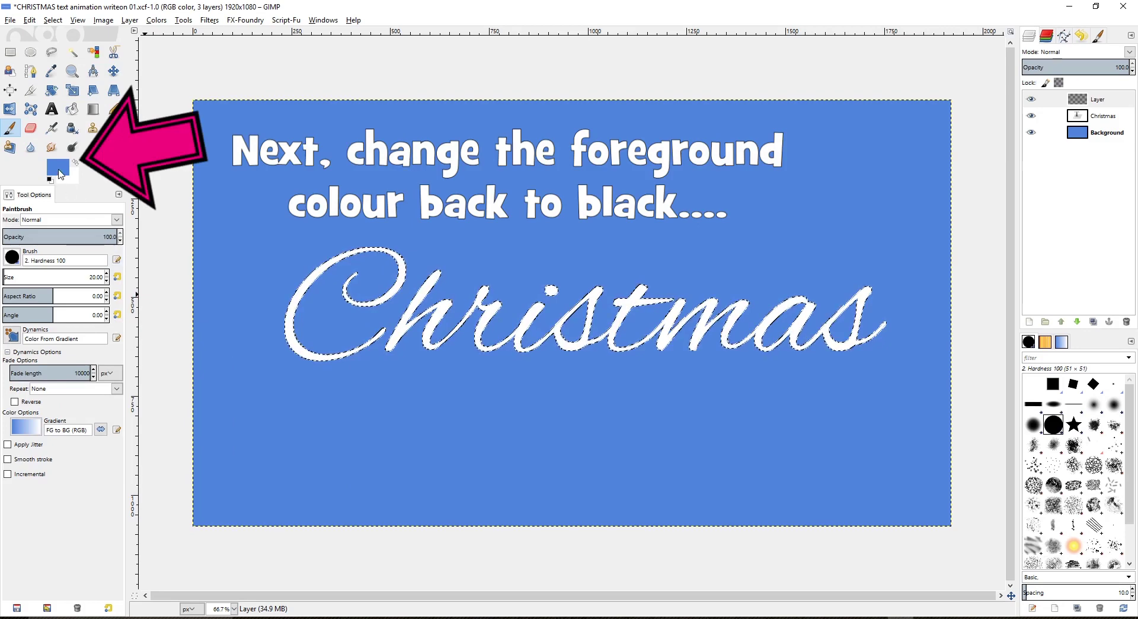
# Step: Set the foreground colour to black and reverse the gradient to run white to black
pyautogui.click(58, 169)
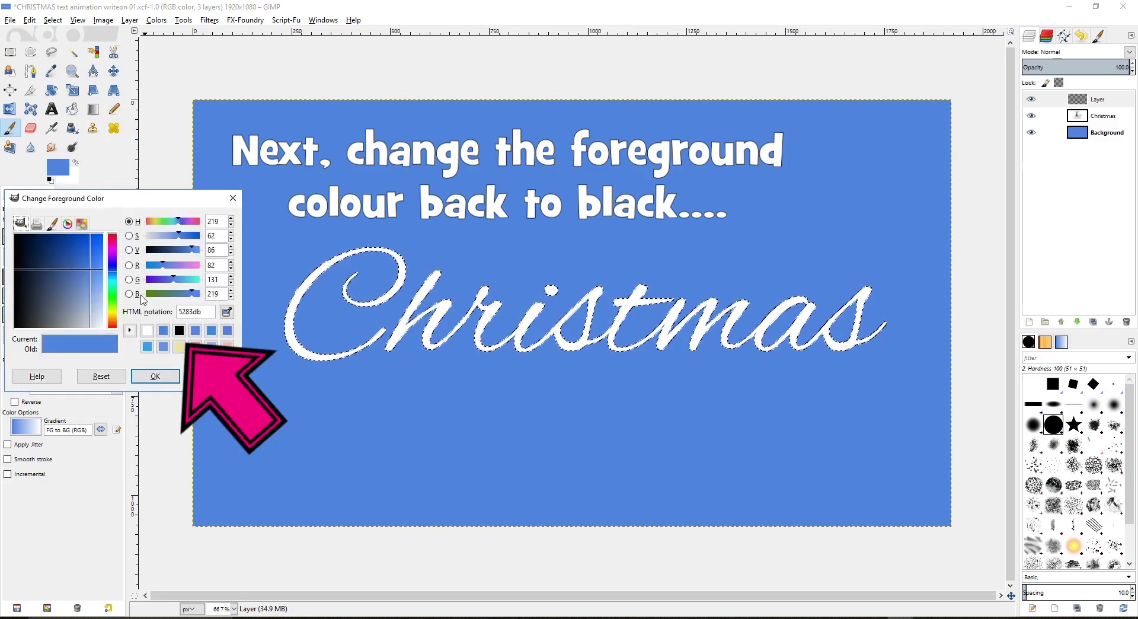
pyautogui.click(180, 333)
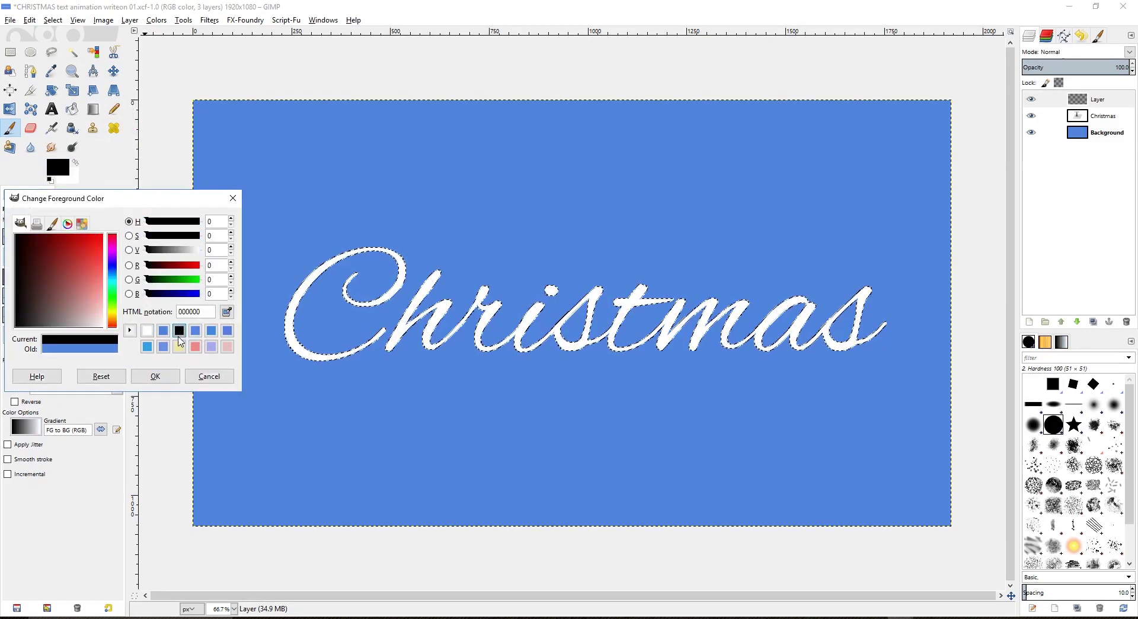
pyautogui.click(165, 379)
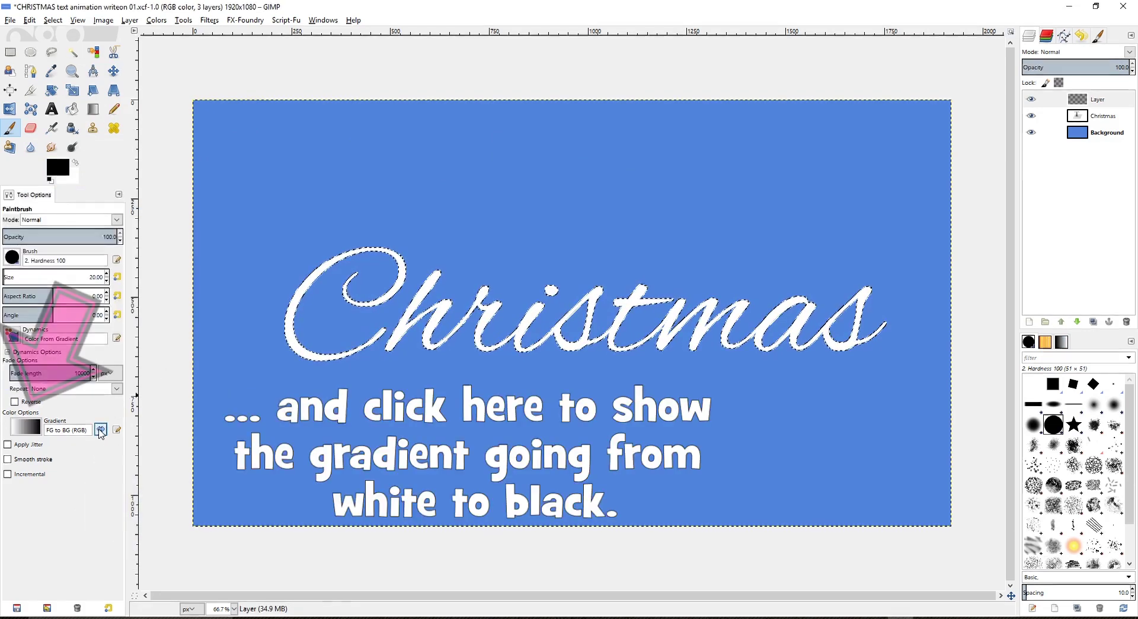
pyautogui.click(100, 430)
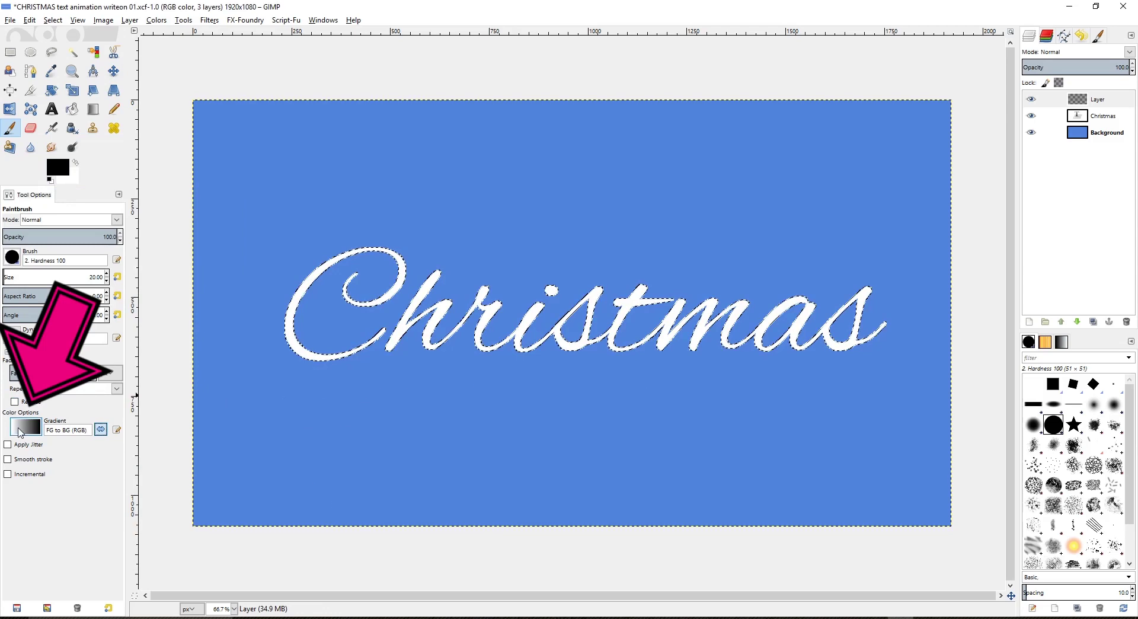
# Step: Raise the brush size to 39 and zoom the canvas to 90%, centring the Christmas text
pyautogui.press(']')
pyautogui.press(']')
pyautogui.press(']')
pyautogui.press(']')
pyautogui.press(']')
pyautogui.press(']')
pyautogui.press(']')
pyautogui.press(']')
pyautogui.press(']')
pyautogui.press(']')
pyautogui.press(']')
pyautogui.press(']')
pyautogui.press(']')
pyautogui.press(']')
pyautogui.press(']')
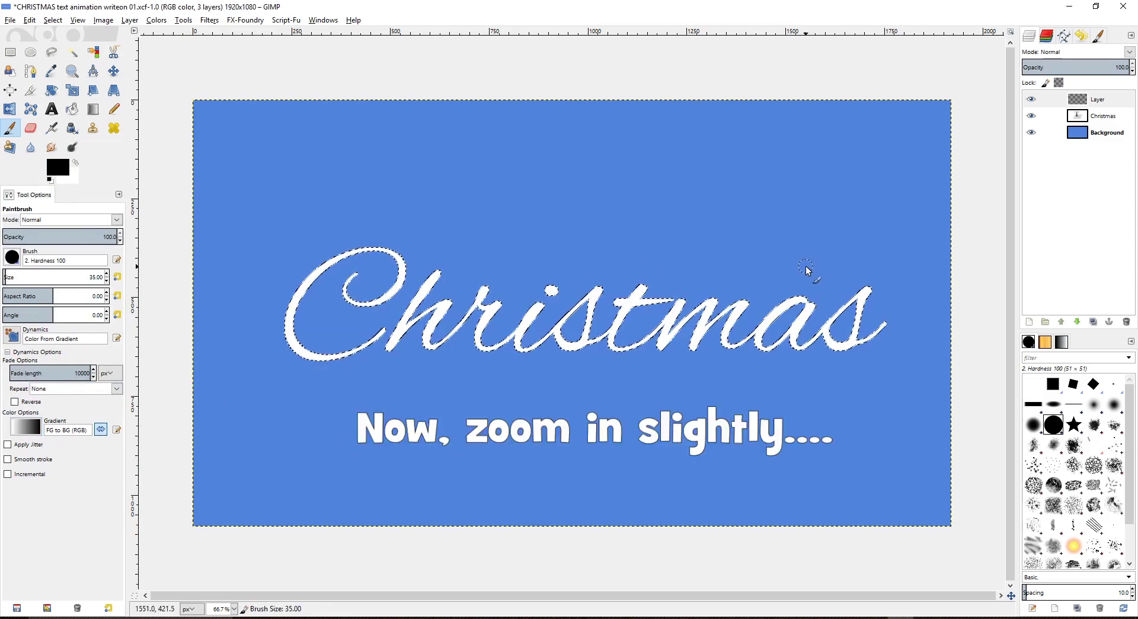
pyautogui.press('+')
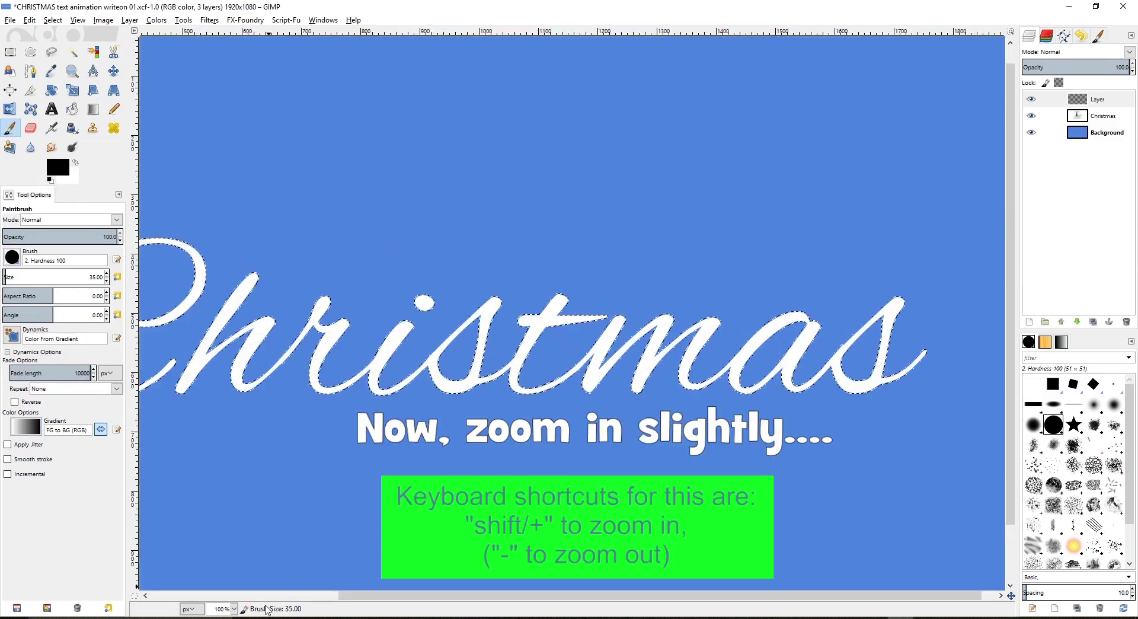
pyautogui.doubleClick(220, 609)
pyautogui.write('90')
pyautogui.press('Return')
pyautogui.moveTo(519, 596); pyautogui.dragTo(448, 599)
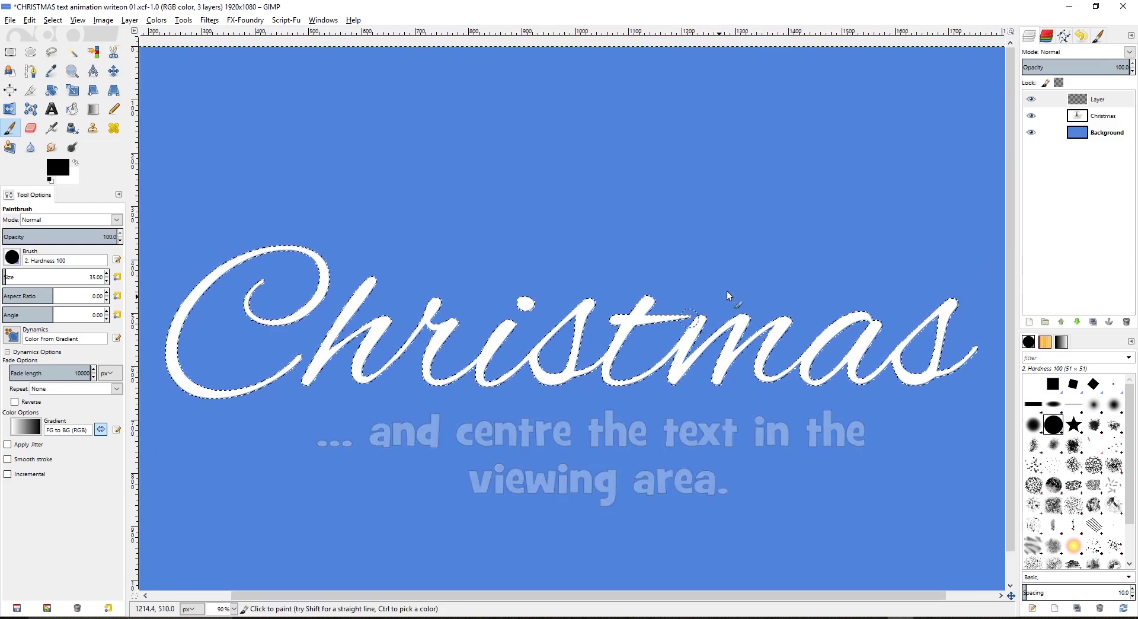
pyautogui.press(']')
pyautogui.press(']')
pyautogui.press(']')
pyautogui.press(']')
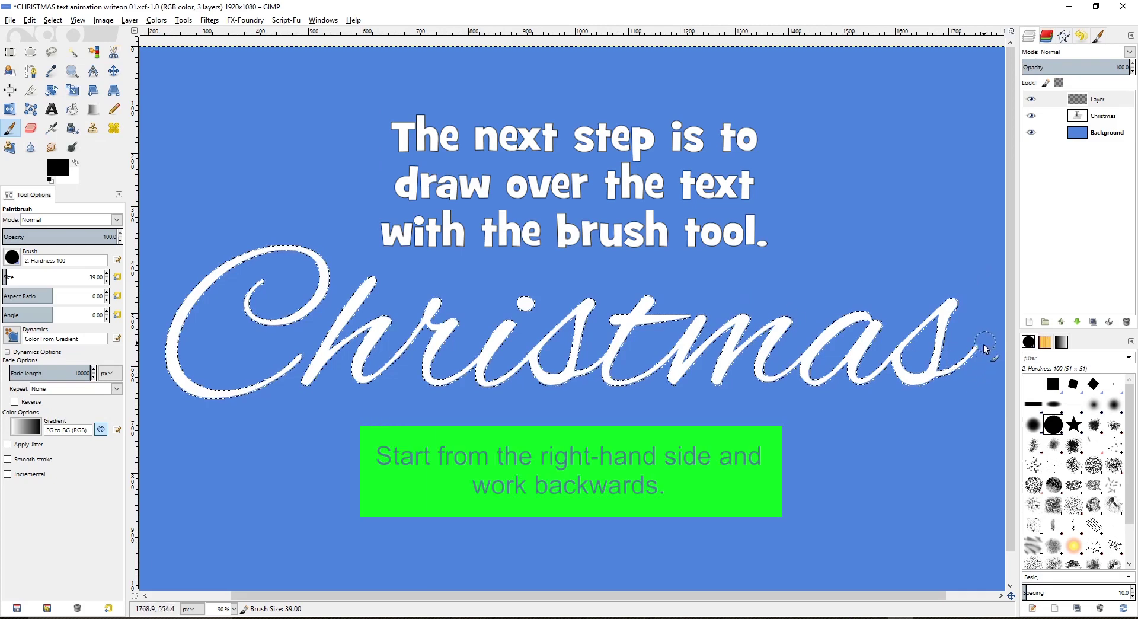
# Step: Paint one continuous stroke backwards over Christmas, from the final 's' through the 'm' toward the 't'
pyautogui.moveTo(952, 374)
pyautogui.mouseDown()
pyautogui.moveTo(952, 309)
pyautogui.moveTo(902, 359)
pyautogui.moveTo(924, 383)
pyautogui.moveTo(910, 422)
pyautogui.moveTo(871, 398)
pyautogui.moveTo(881, 364)
pyautogui.moveTo(851, 379)
pyautogui.moveTo(872, 328)
pyautogui.moveTo(829, 376)
pyautogui.moveTo(808, 377)
pyautogui.moveTo(834, 332)
pyautogui.moveTo(870, 320)
pyautogui.mouseUp()
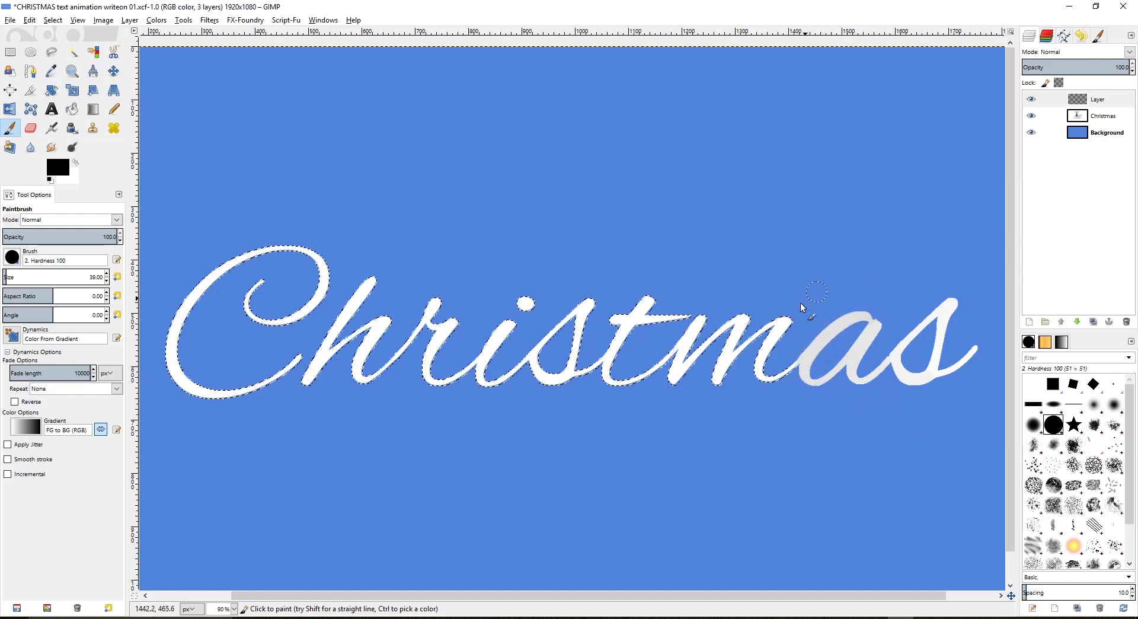
pyautogui.moveTo(802, 307)
pyautogui.mouseDown()
pyautogui.moveTo(779, 349)
pyautogui.moveTo(789, 363)
pyautogui.moveTo(772, 379)
pyautogui.moveTo(766, 363)
pyautogui.moveTo(782, 327)
pyautogui.moveTo(720, 380)
pyautogui.moveTo(746, 321)
pyautogui.moveTo(712, 350)
pyautogui.mouseUp()
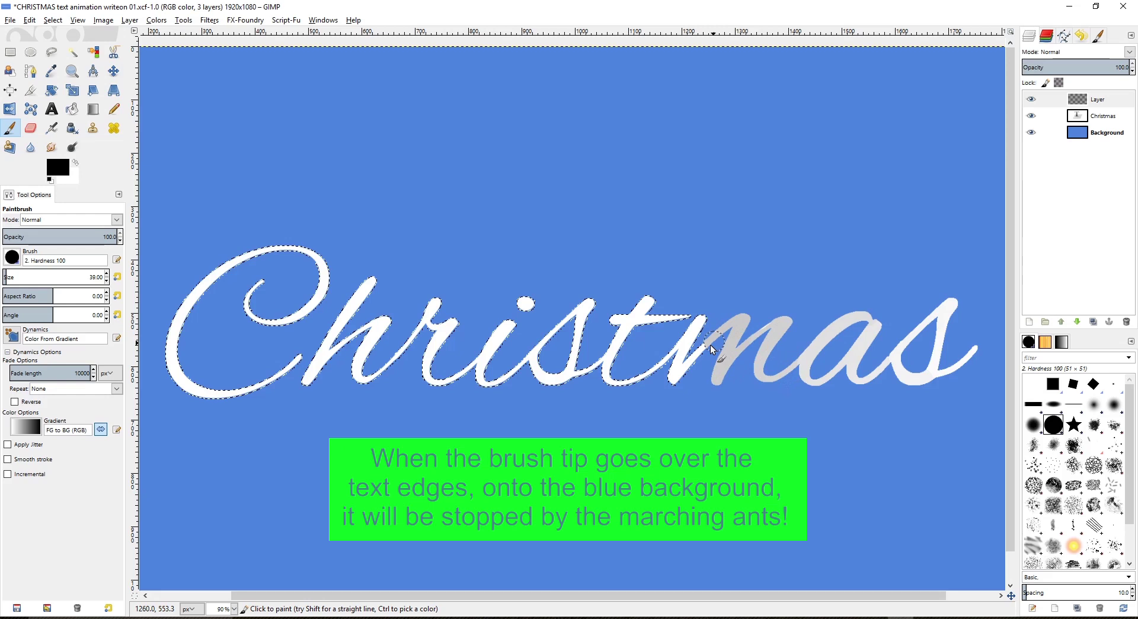
pyautogui.moveTo(713, 350)
pyautogui.mouseDown()
pyautogui.moveTo(677, 380)
pyautogui.moveTo(711, 307)
pyautogui.moveTo(669, 303)
pyautogui.moveTo(664, 360)
pyautogui.moveTo(635, 376)
pyautogui.moveTo(671, 348)
pyautogui.moveTo(602, 377)
pyautogui.moveTo(645, 305)
pyautogui.moveTo(672, 303)
pyautogui.moveTo(684, 318)
pyautogui.moveTo(614, 322)
pyautogui.moveTo(588, 340)
pyautogui.moveTo(591, 370)
pyautogui.moveTo(576, 376)
pyautogui.moveTo(591, 309)
pyautogui.moveTo(534, 350)
pyautogui.moveTo(561, 399)
pyautogui.moveTo(530, 402)
pyautogui.moveTo(519, 361)
pyautogui.moveTo(498, 386)
pyautogui.moveTo(483, 377)
pyautogui.moveTo(512, 319)
pyautogui.moveTo(494, 296)
pyautogui.moveTo(455, 380)
pyautogui.moveTo(427, 374)
pyautogui.moveTo(453, 321)
pyautogui.moveTo(428, 323)
pyautogui.moveTo(439, 301)
pyautogui.moveTo(424, 324)
pyautogui.moveTo(370, 350)
pyautogui.moveTo(377, 324)
pyautogui.moveTo(308, 384)
pyautogui.moveTo(395, 269)
pyautogui.moveTo(320, 273)
pyautogui.moveTo(259, 392)
pyautogui.moveTo(192, 386)
pyautogui.moveTo(171, 331)
pyautogui.moveTo(184, 310)
pyautogui.moveTo(261, 261)
pyautogui.moveTo(311, 252)
pyautogui.moveTo(329, 285)
pyautogui.moveTo(296, 324)
pyautogui.moveTo(246, 313)
pyautogui.moveTo(285, 282)
pyautogui.mouseUp()
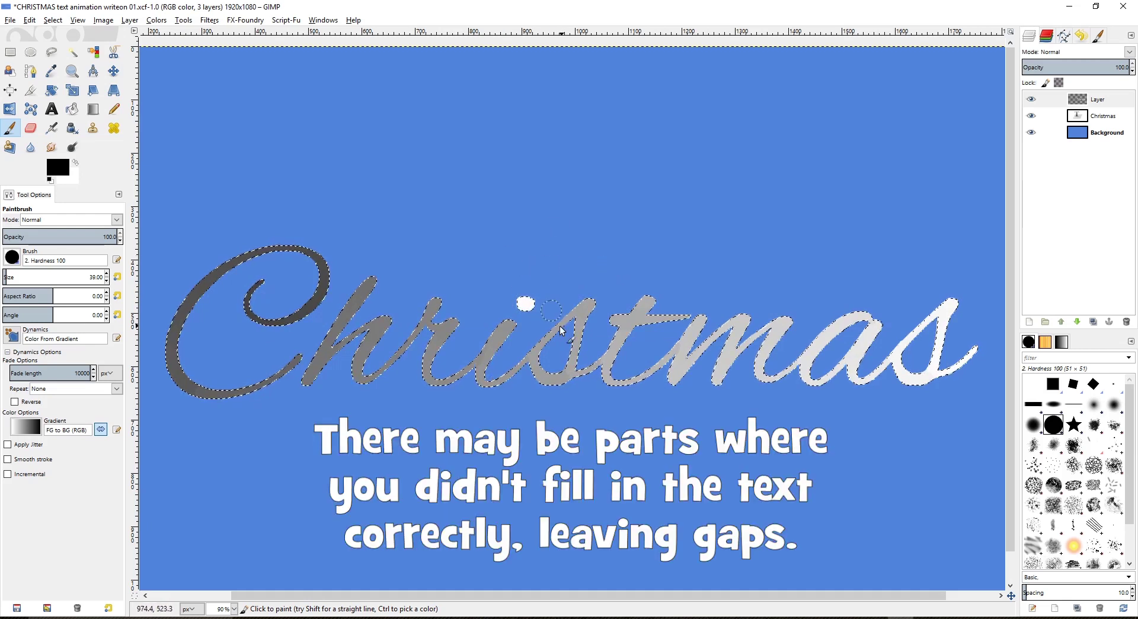
# Step: Zoom in to 400% on the lettering and pick the Clone tool with a smaller brush
pyautogui.keyDown('ctrl'); pyautogui.scroll(5, 575, 319); pyautogui.keyUp('ctrl')
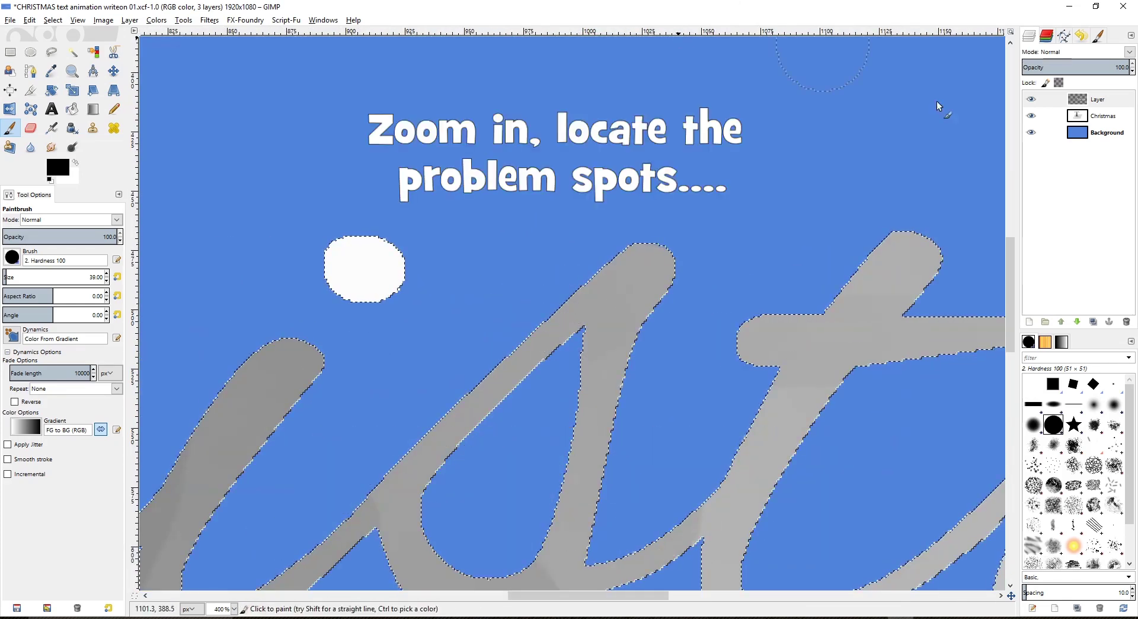
pyautogui.moveTo(1010, 268); pyautogui.dragTo(1011, 312)
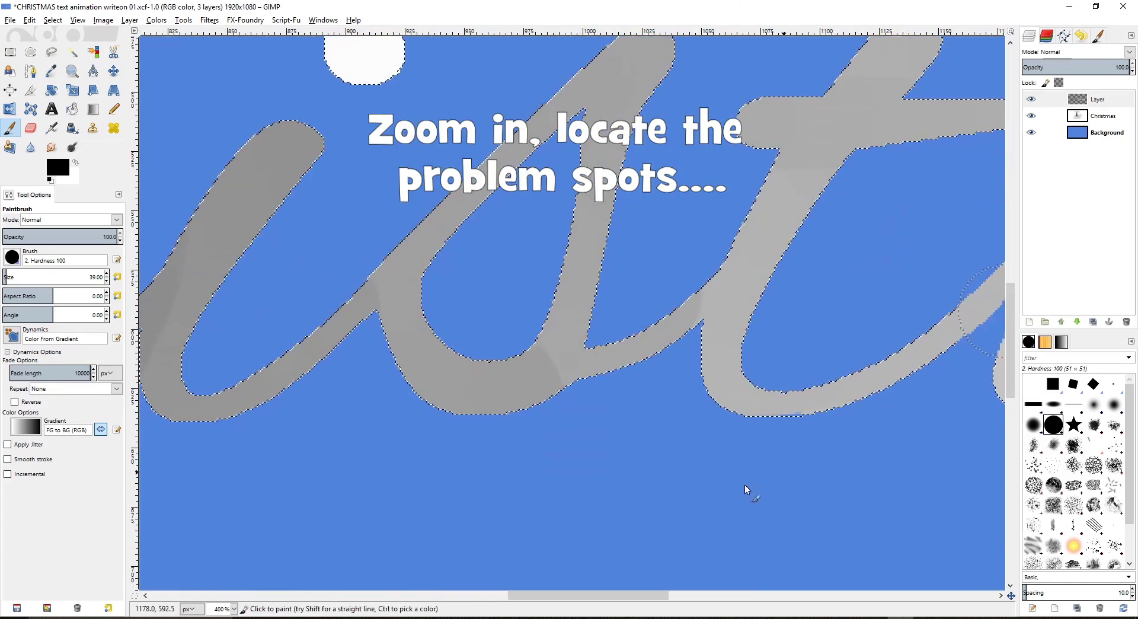
pyautogui.moveTo(602, 596); pyautogui.dragTo(835, 596)
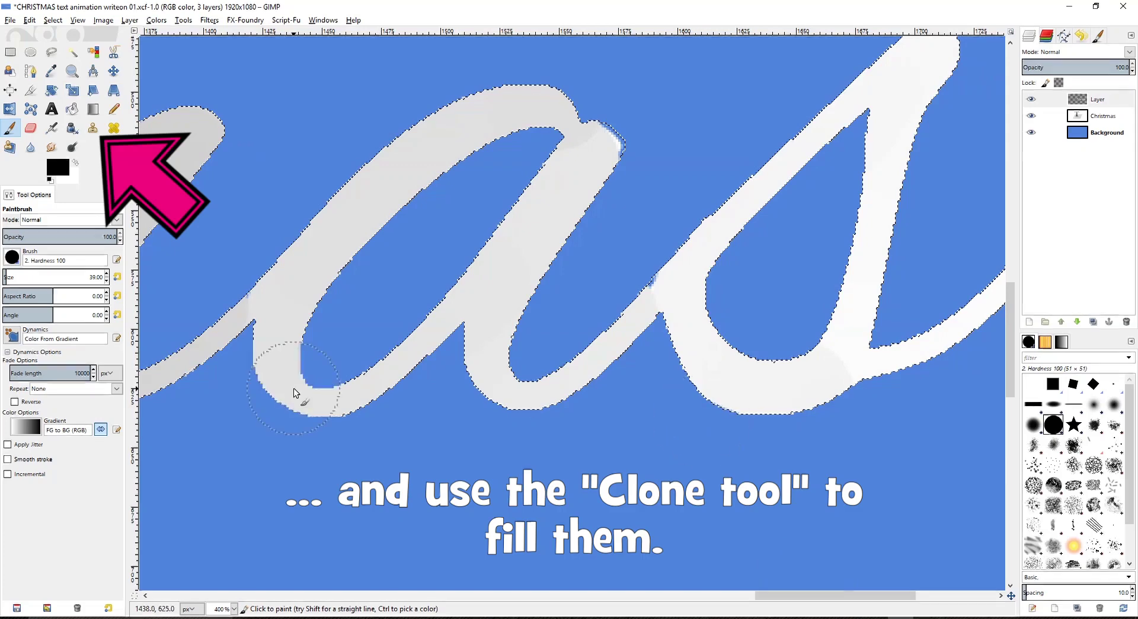
pyautogui.press('c')
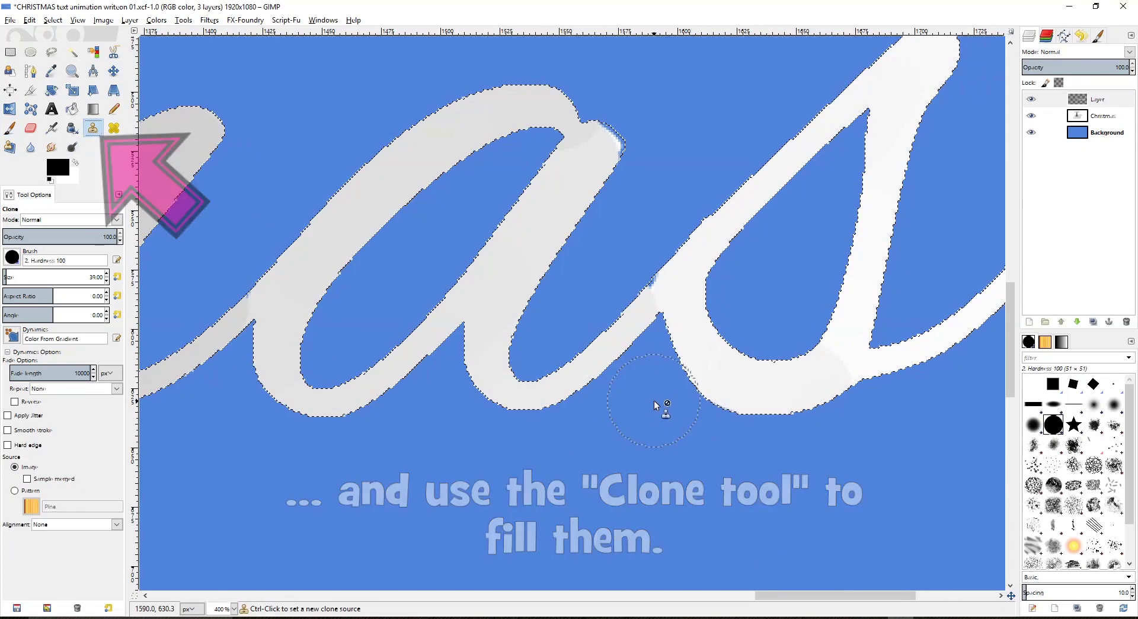
pyautogui.press('[')
pyautogui.press('[')
pyautogui.press('[')
pyautogui.press('[')
pyautogui.press('[')
pyautogui.press('[')
pyautogui.press('[')
pyautogui.press('[')
pyautogui.press('[')
pyautogui.press('[')
pyautogui.press('[')
pyautogui.press('[')
pyautogui.press('[')
pyautogui.press('[')
pyautogui.press('[')
pyautogui.press('[')
pyautogui.press('[')
pyautogui.press('[')
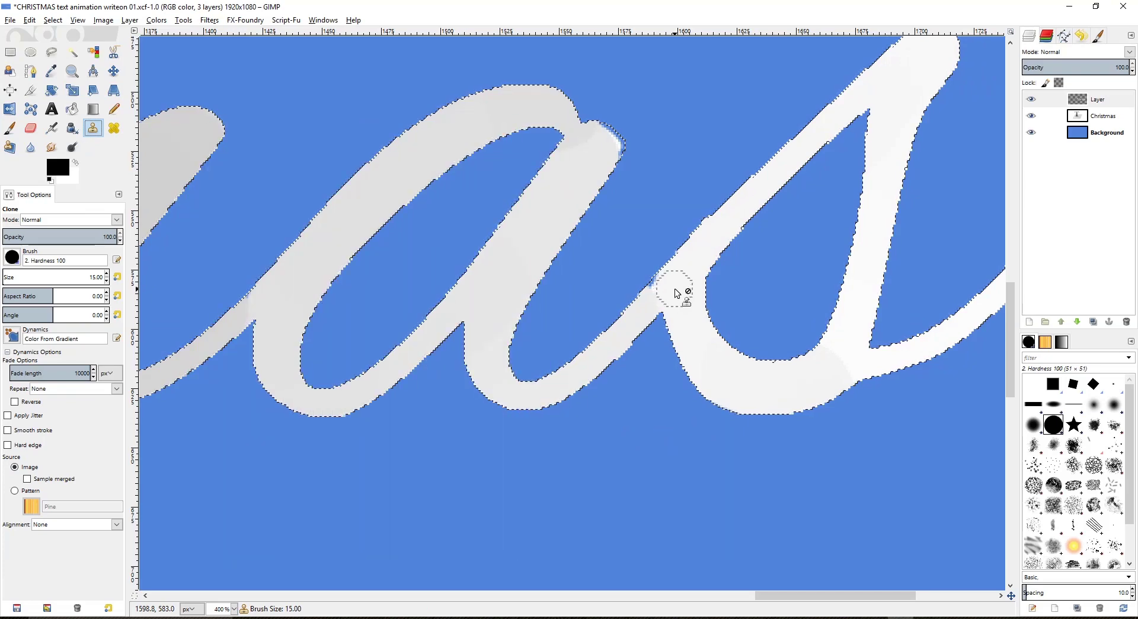
# Step: Clone over the rough letter edge, the white glint on the 'm', and the 't' stroke and crossbar joins
pyautogui.moveTo(678, 293); pyautogui.dragTo(658, 290)
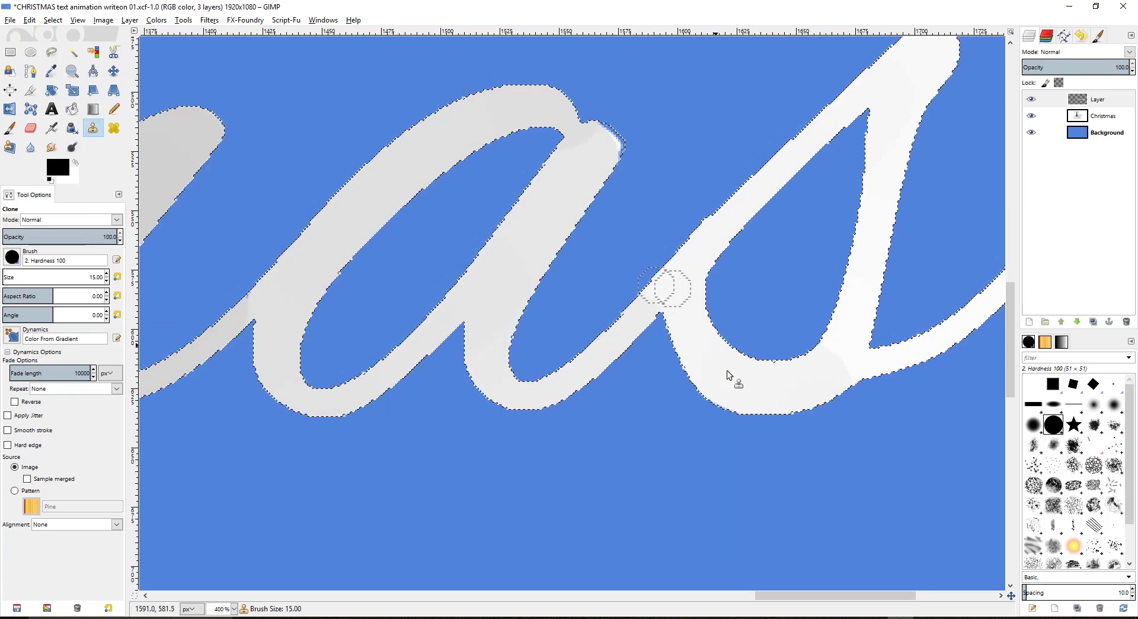
pyautogui.moveTo(729, 375)
pyautogui.mouseDown()
pyautogui.moveTo(808, 393)
pyautogui.moveTo(838, 363)
pyautogui.mouseUp()
pyautogui.moveTo(785, 595); pyautogui.dragTo(693, 594)
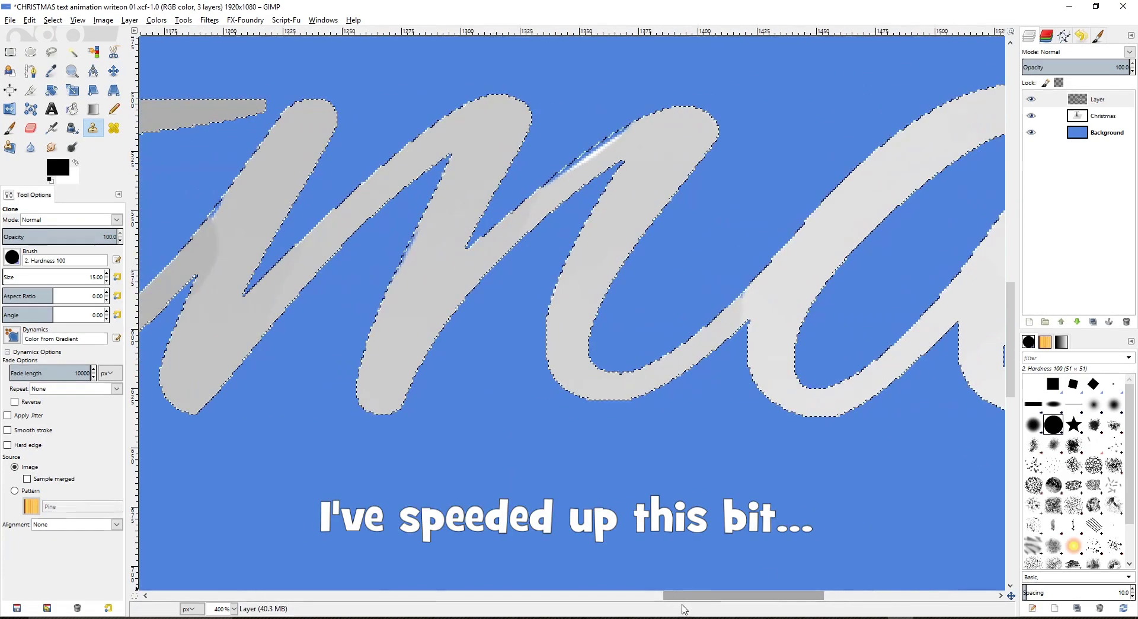
pyautogui.keyDown('ctrl'); pyautogui.click(646, 140); pyautogui.keyUp('ctrl')
pyautogui.moveTo(625, 135); pyautogui.dragTo(587, 169)
pyautogui.moveTo(681, 595); pyautogui.dragTo(616, 595)
pyautogui.keyDown('ctrl'); pyautogui.click(581, 220); pyautogui.keyUp('ctrl')
pyautogui.moveTo(578, 229); pyautogui.dragTo(558, 291)
pyautogui.moveTo(679, 595); pyautogui.dragTo(637, 595)
pyautogui.keyDown('ctrl'); pyautogui.click(524, 191); pyautogui.keyUp('ctrl')
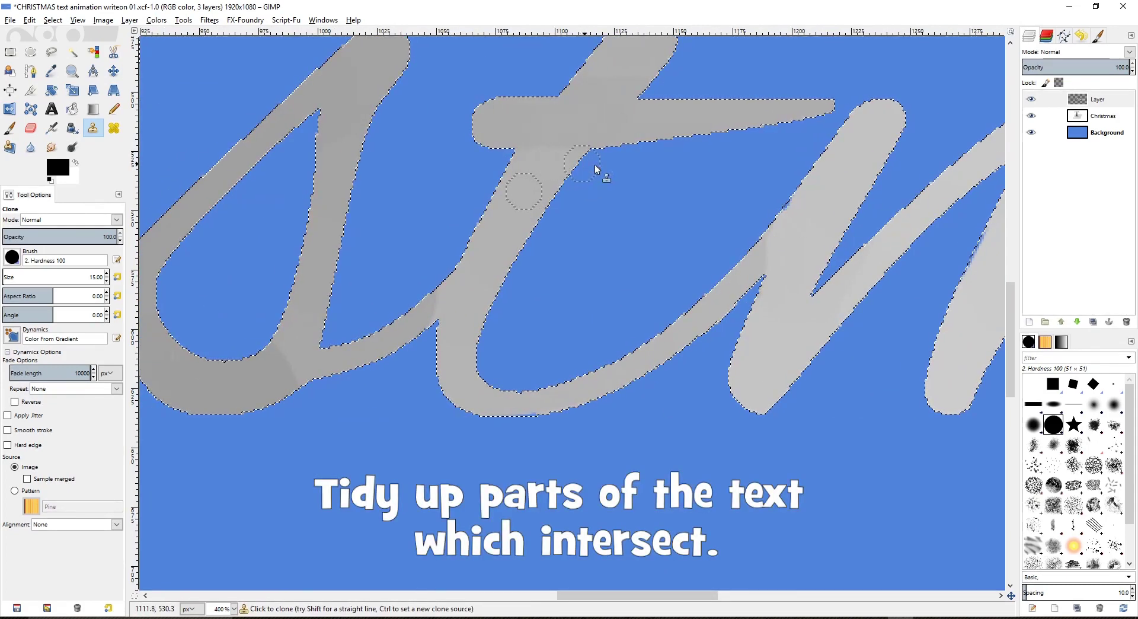
pyautogui.moveTo(637, 595); pyautogui.dragTo(327, 609)
pyautogui.press(']')
pyautogui.press(']')
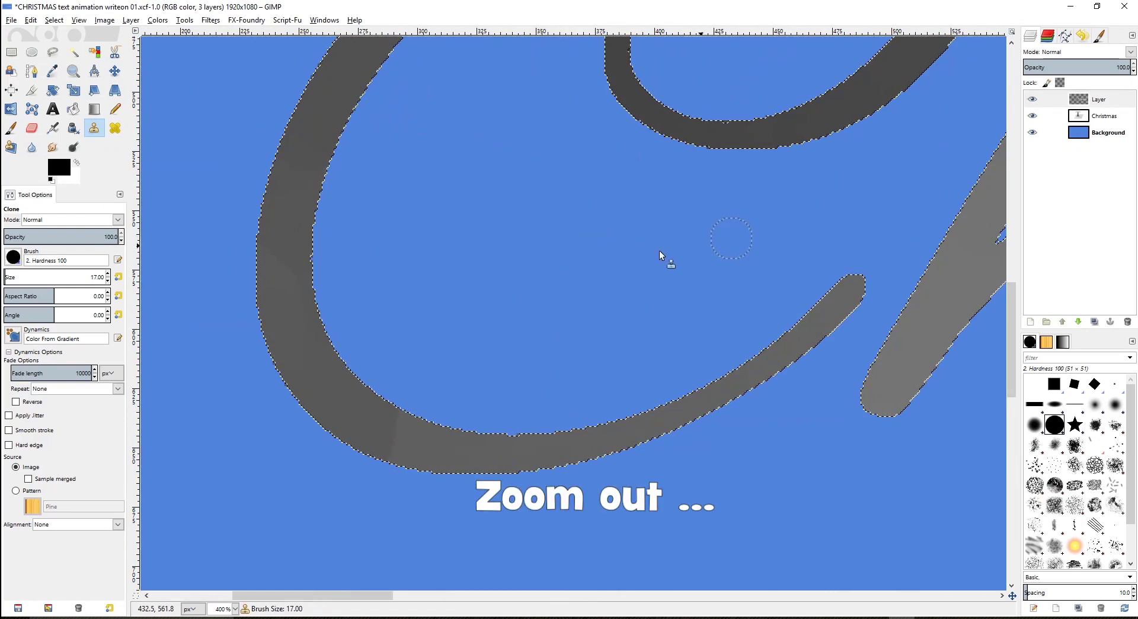
# Step: Zoom out to 100% and hide the Christmas text and blue Background layers
pyautogui.press('-')
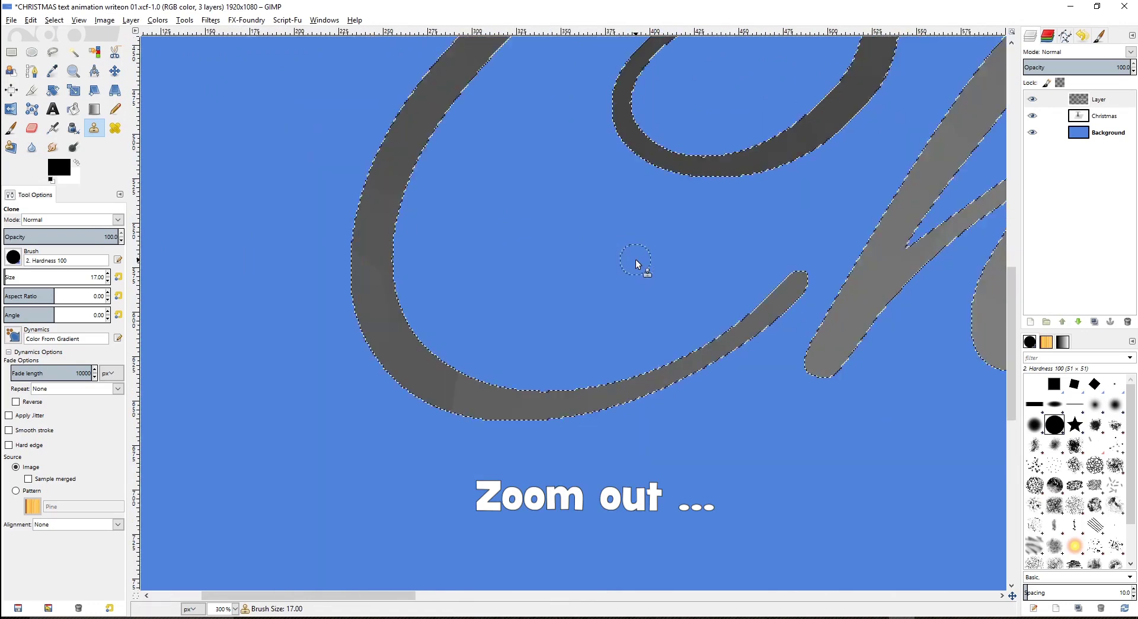
pyautogui.press('-')
pyautogui.press('-')
pyautogui.press('-')
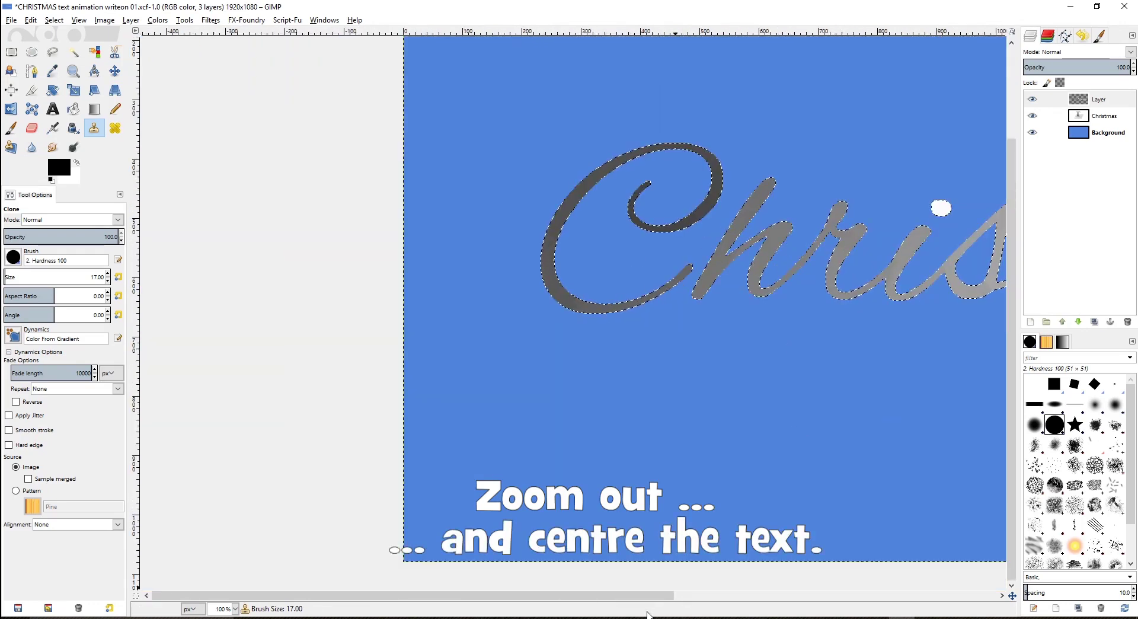
pyautogui.moveTo(650, 607); pyautogui.dragTo(742, 607)
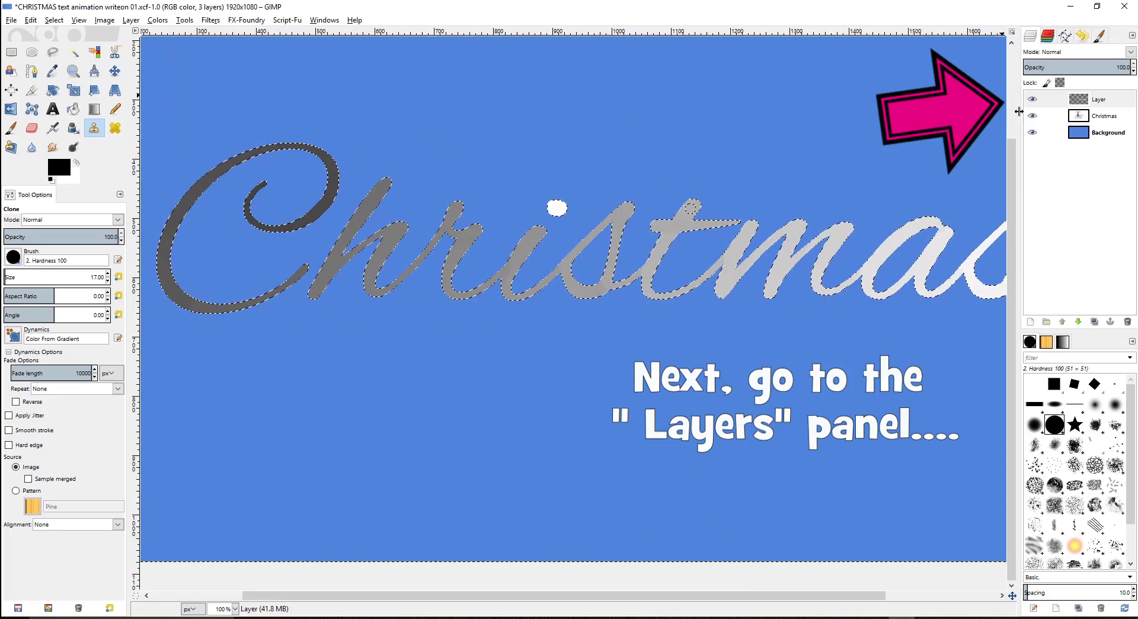
pyautogui.click(1032, 116)
pyautogui.click(1033, 132)
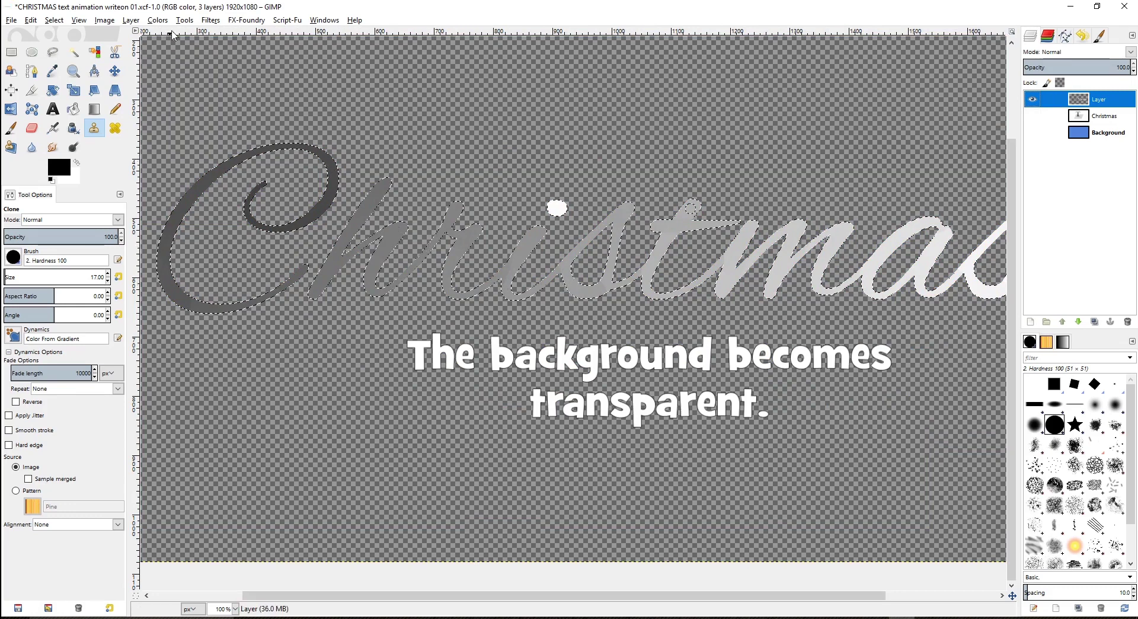
# Step: Darken the gradient's midtones by lowering the gamma slider in Colors > Levels
pyautogui.click(158, 20)
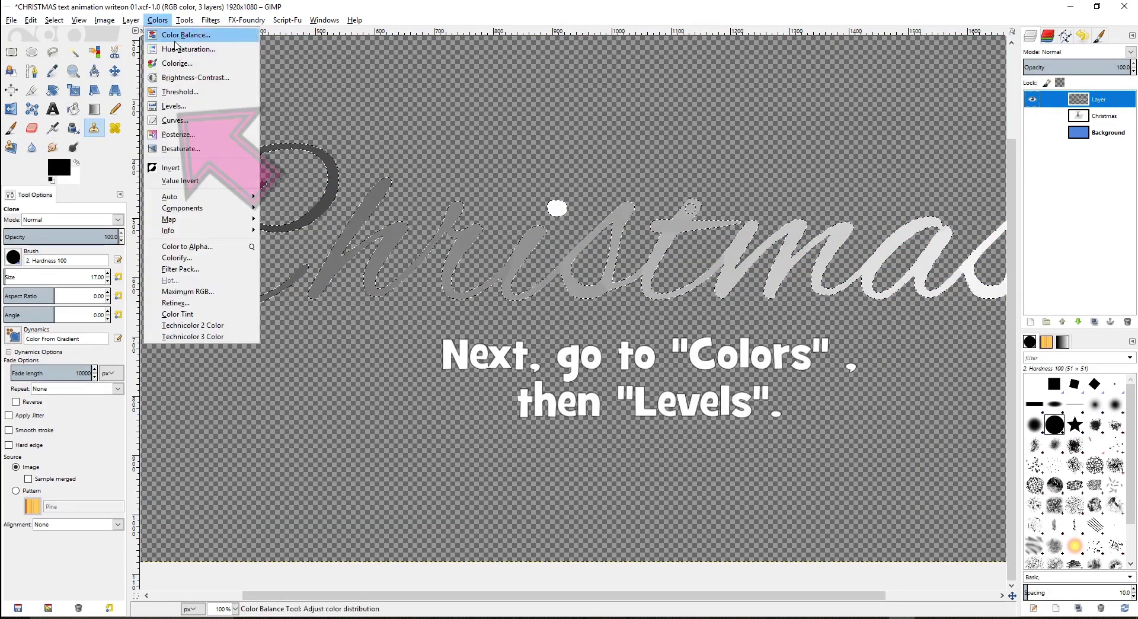
pyautogui.click(190, 108)
pyautogui.moveTo(144, 172); pyautogui.dragTo(163, 173)
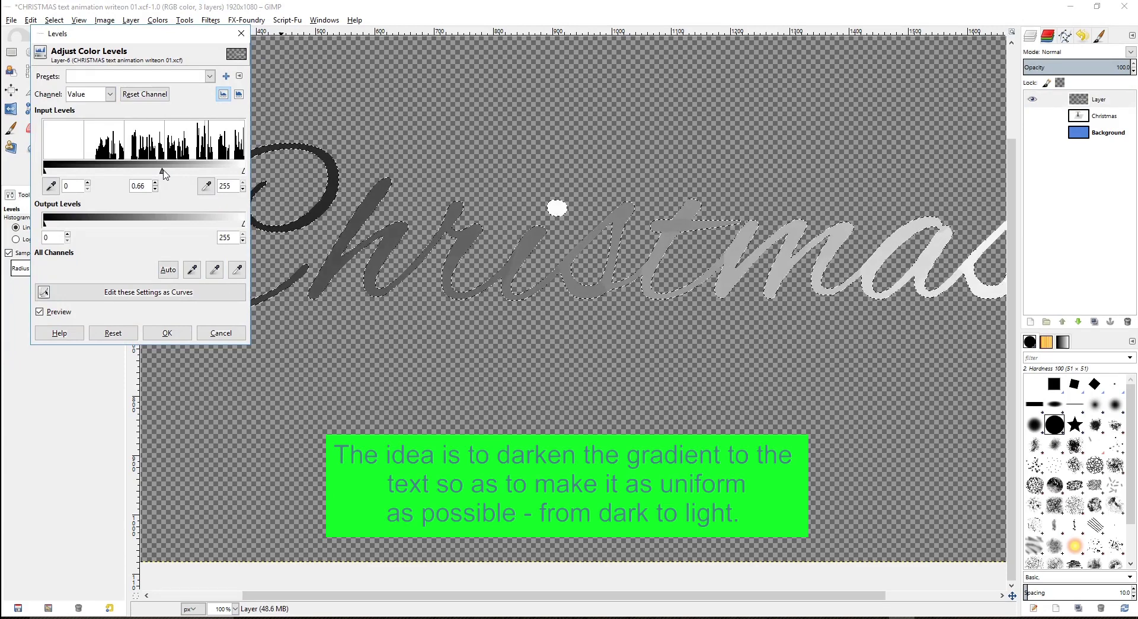
pyautogui.click(167, 332)
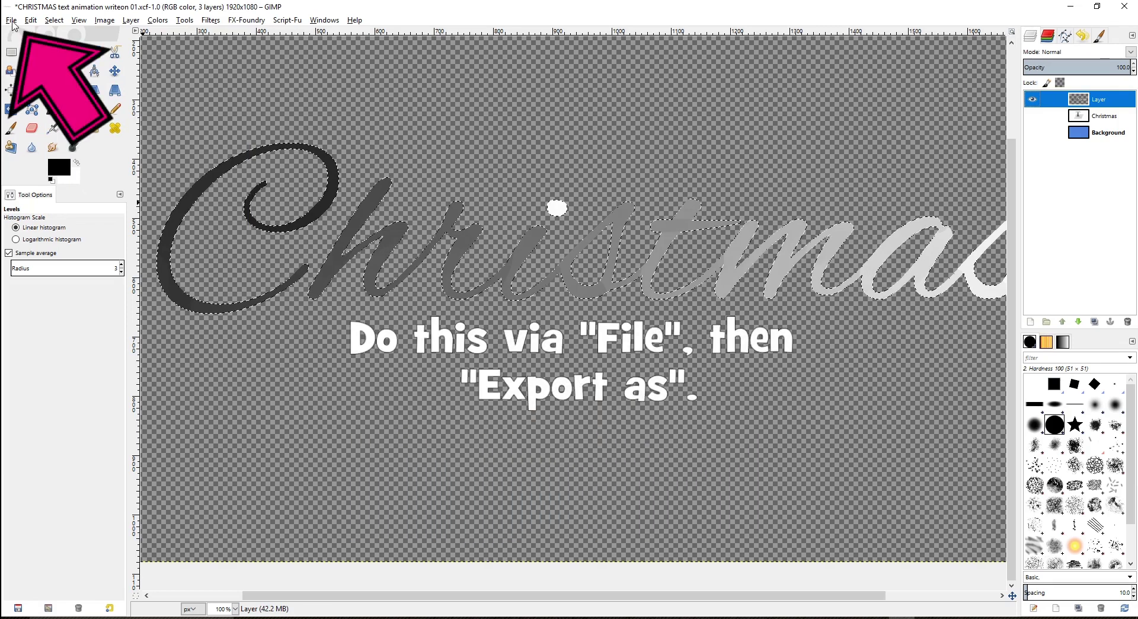
# Step: Export the image as 'CHRISTMAS text animation writeon 01.pgm' with Raw data formatting
pyautogui.click(11, 21)
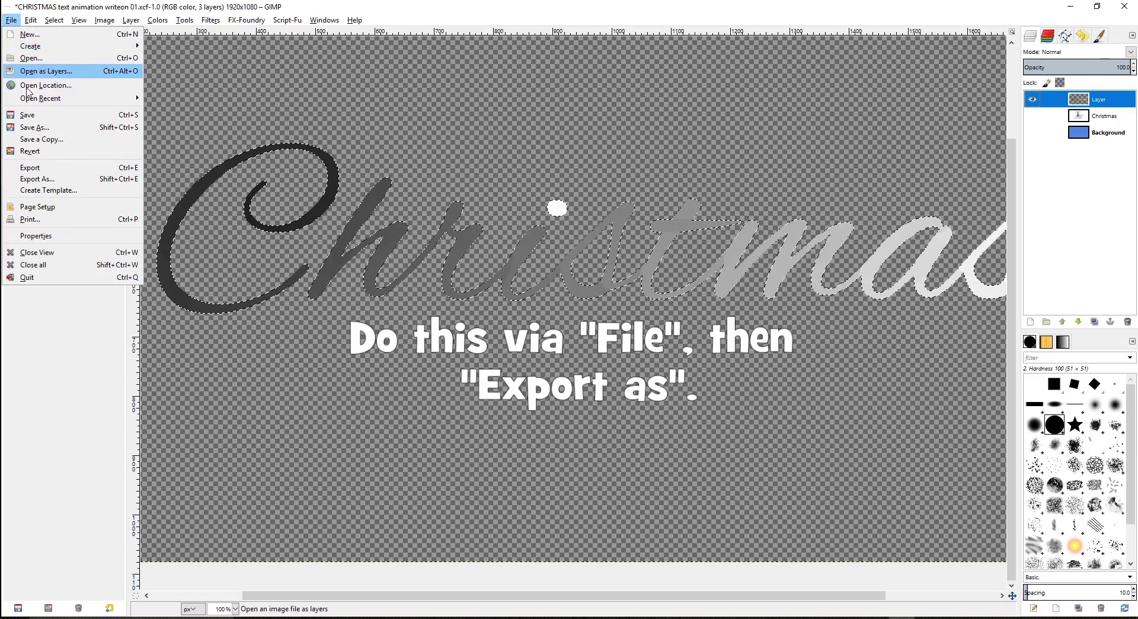
pyautogui.click(47, 181)
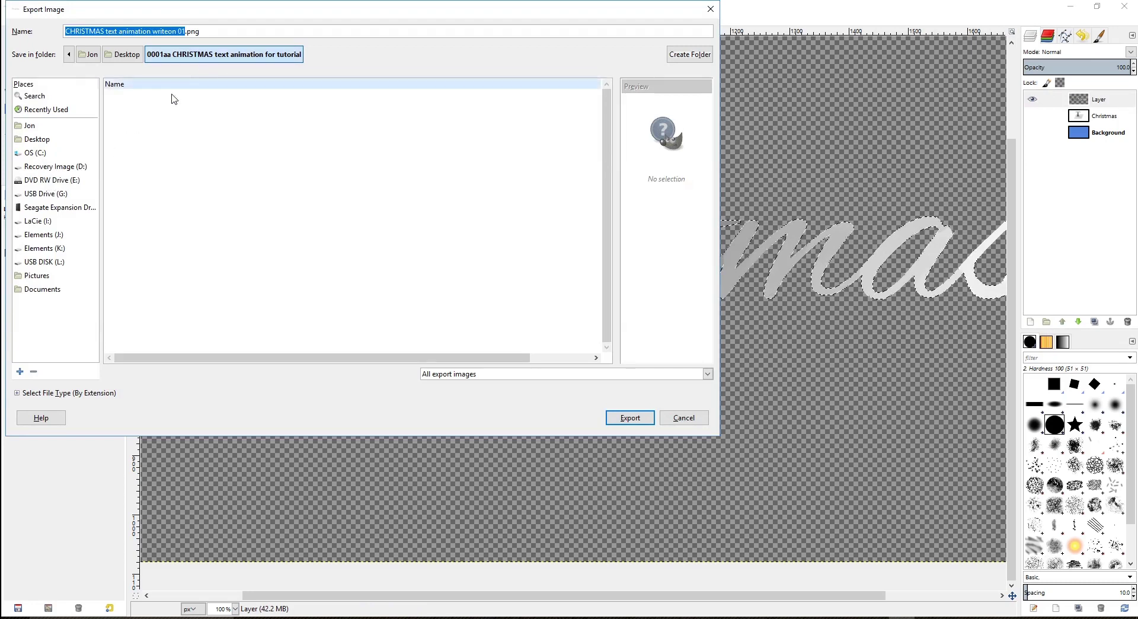
pyautogui.click(209, 32)
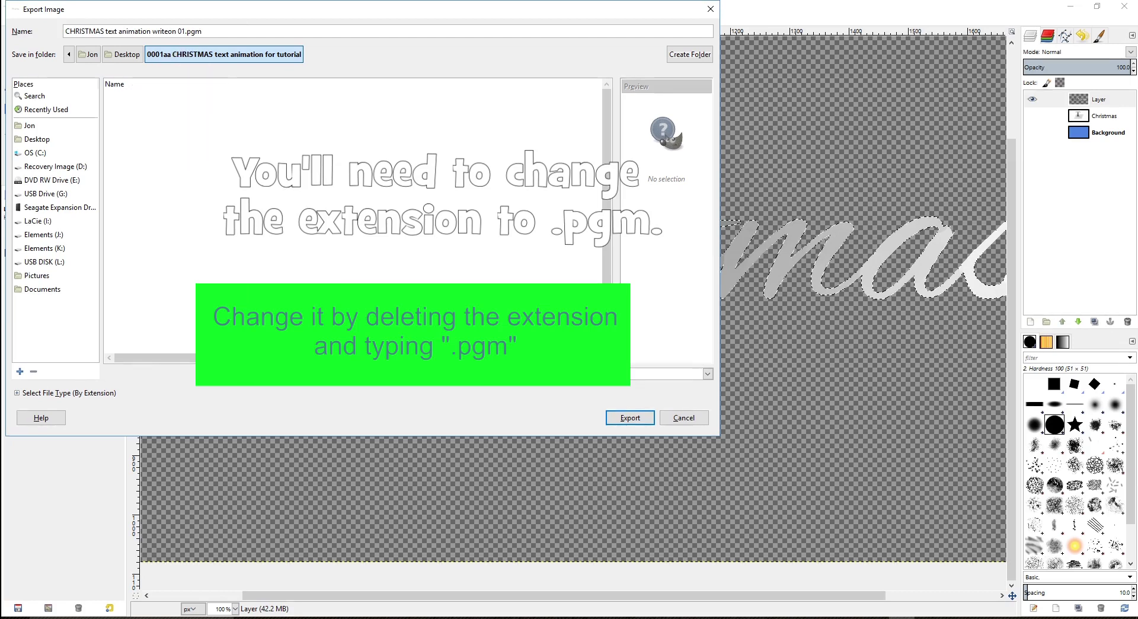
pyautogui.click(631, 418)
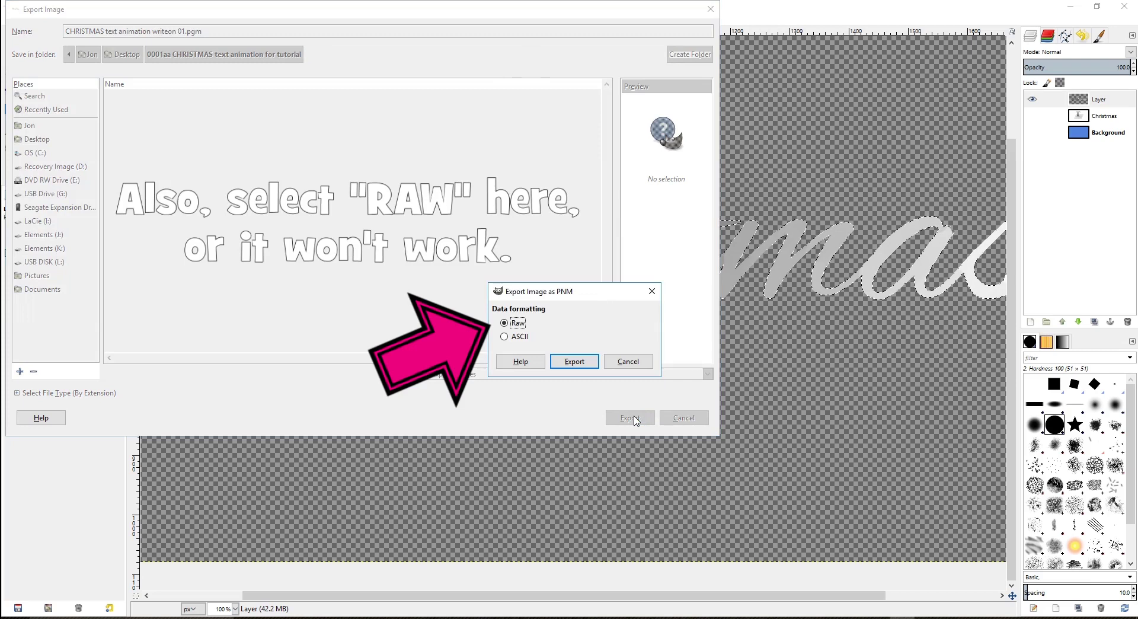
pyautogui.click(581, 365)
# Step: Show only the Christmas text layer and export it as 'CHRISTMAS text animation writeon 01.png' with default options
pyautogui.click(1032, 116)
pyautogui.click(1033, 99)
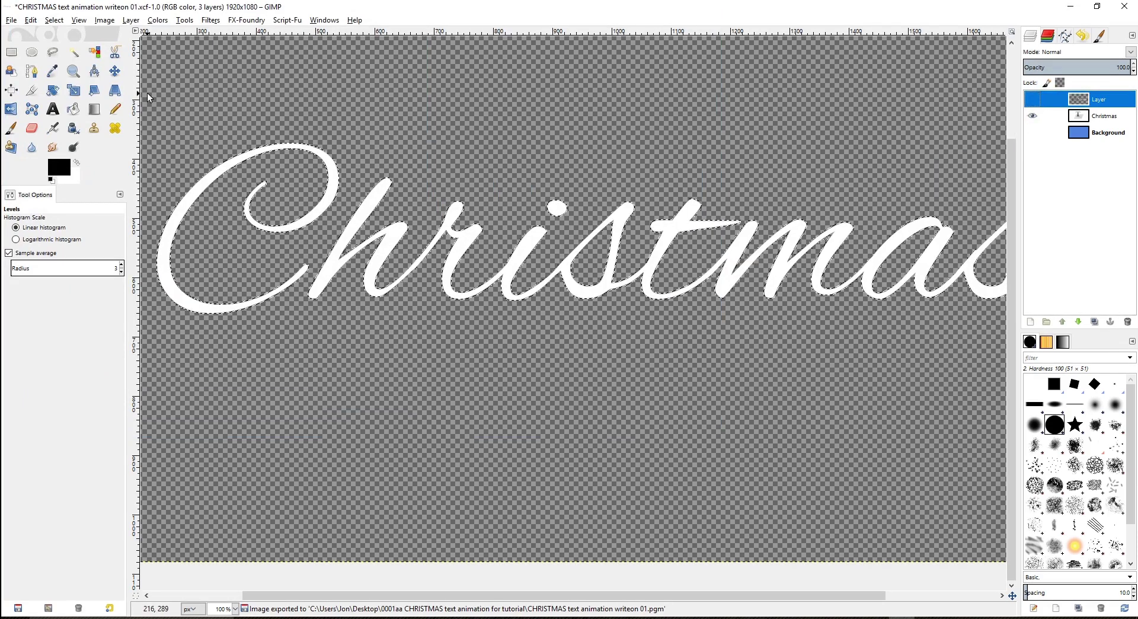
pyautogui.click(12, 21)
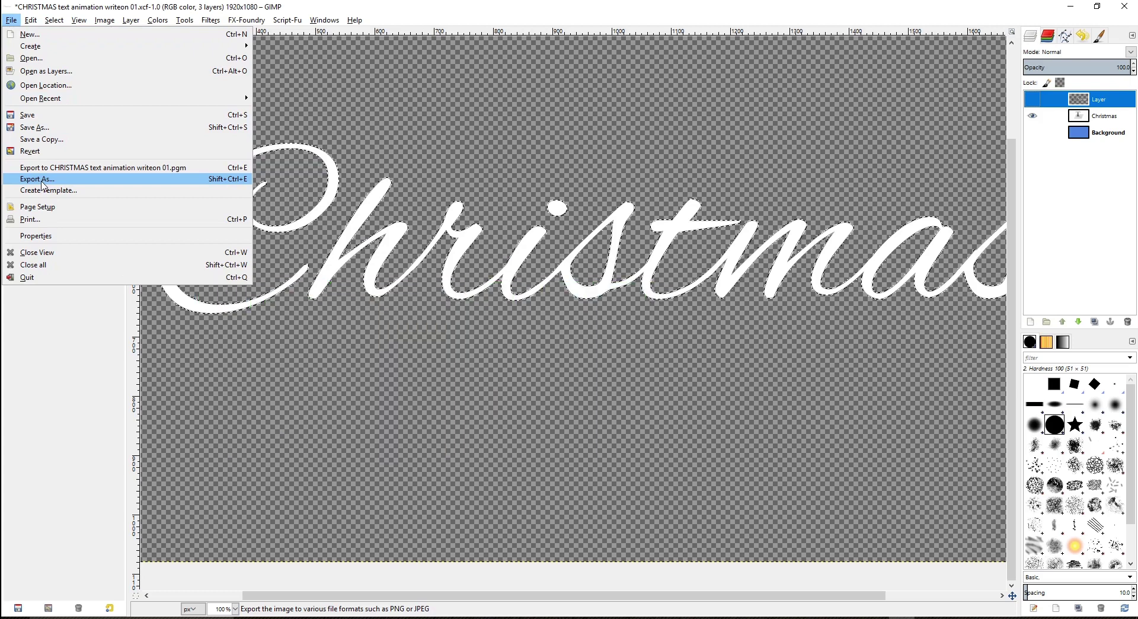
pyautogui.click(41, 184)
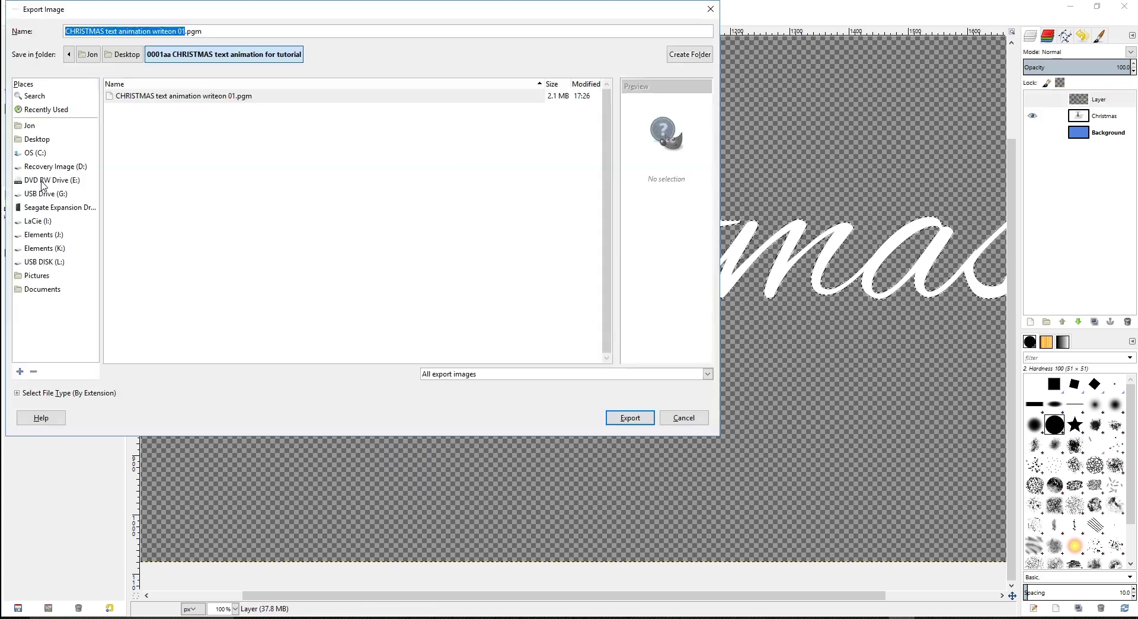
pyautogui.click(213, 30)
pyautogui.press('BackSpace')
pyautogui.write('ng')
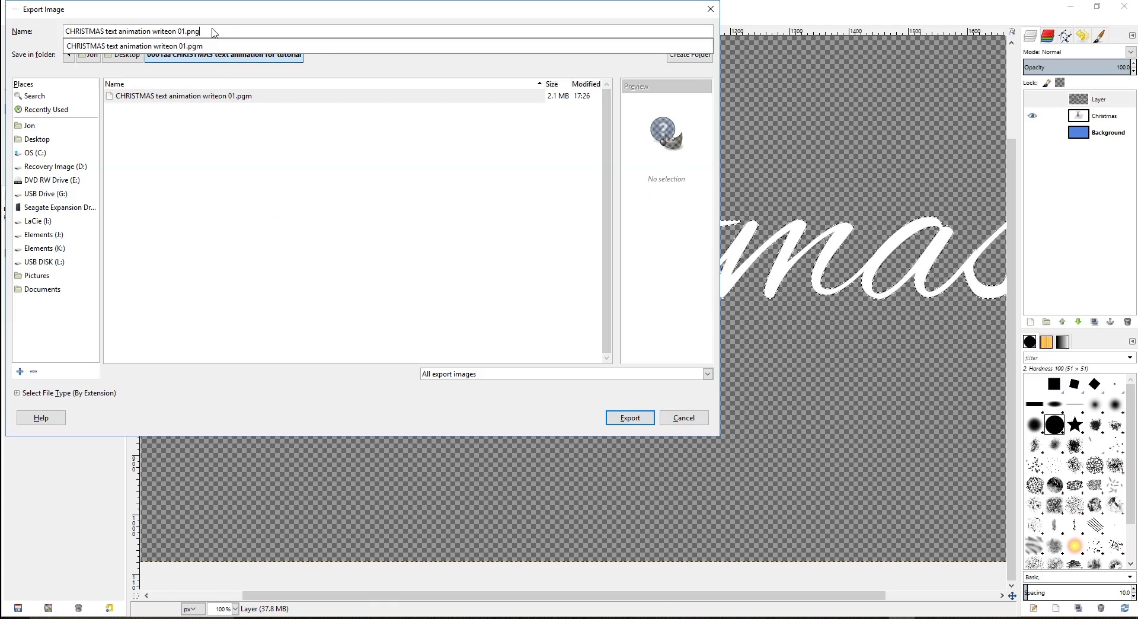
pyautogui.click(620, 418)
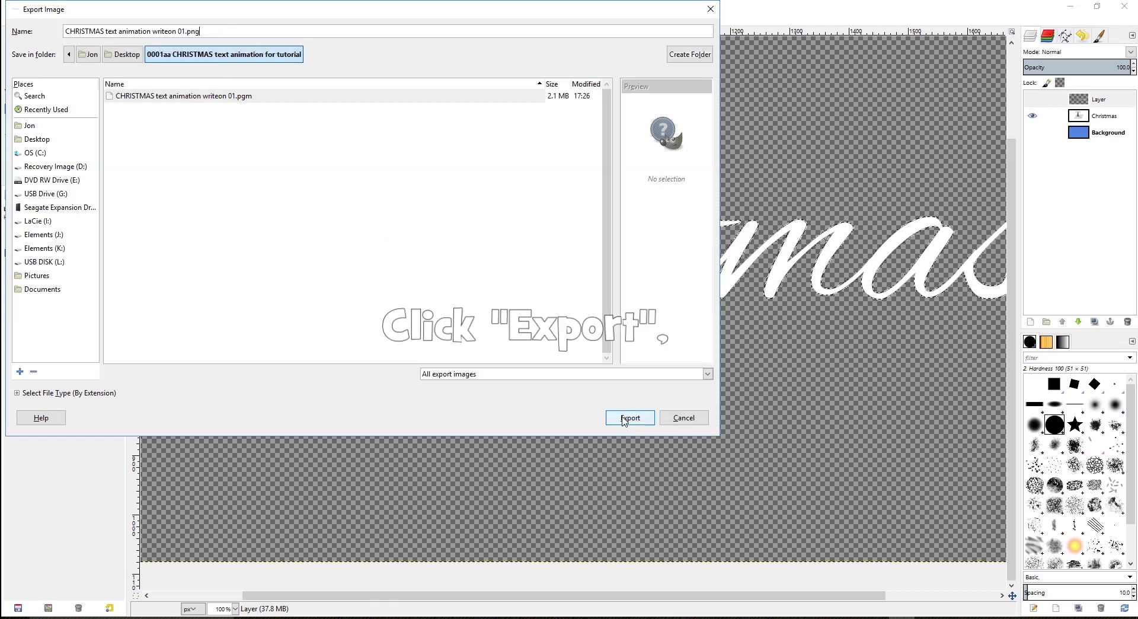
pyautogui.click(627, 418)
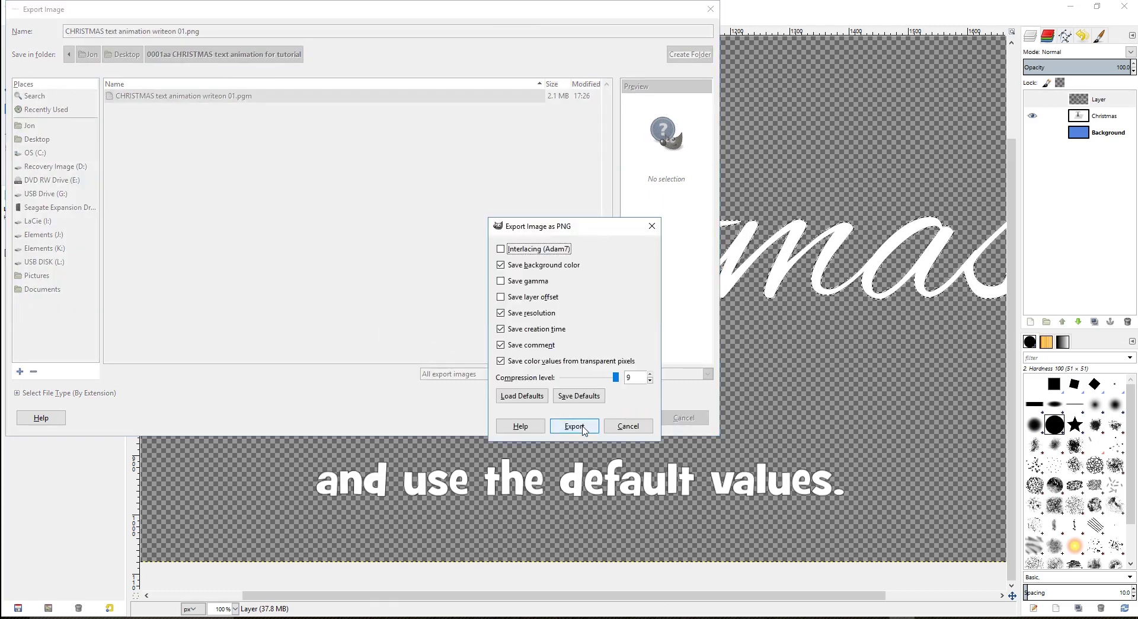
pyautogui.click(574, 426)
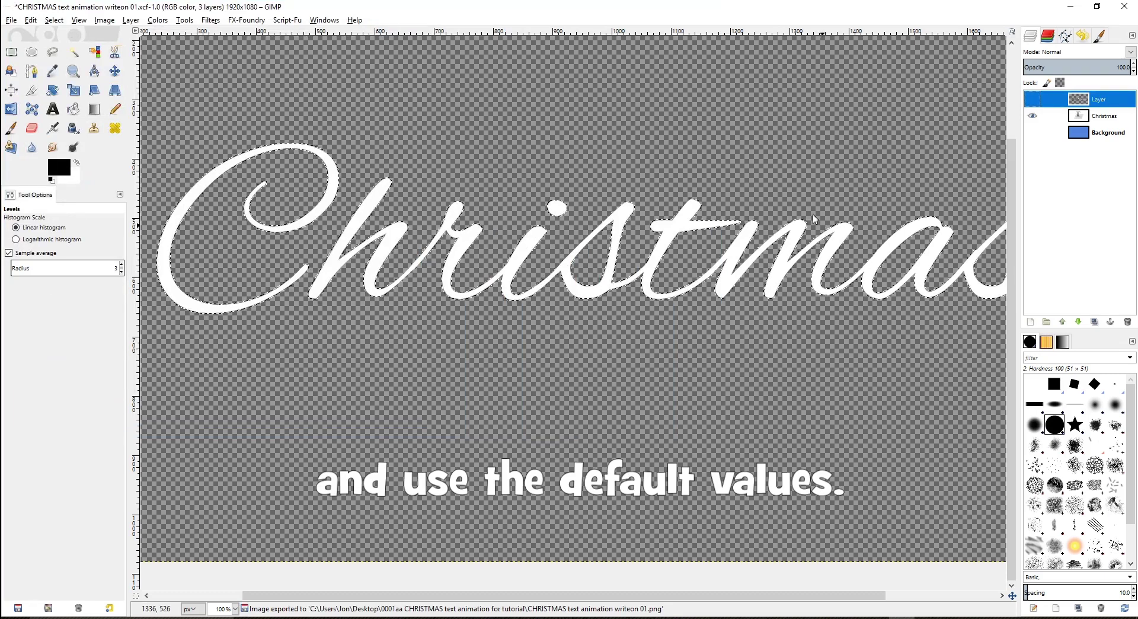
# Step: Save the GIMP project and close GIMP
pyautogui.click(11, 21)
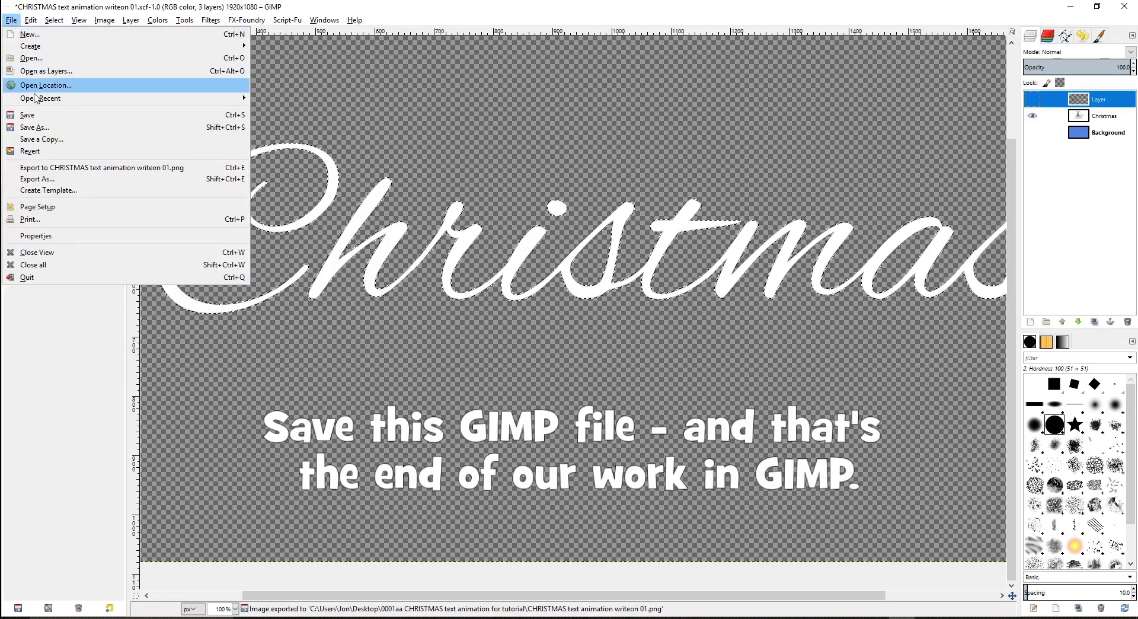
pyautogui.click(27, 115)
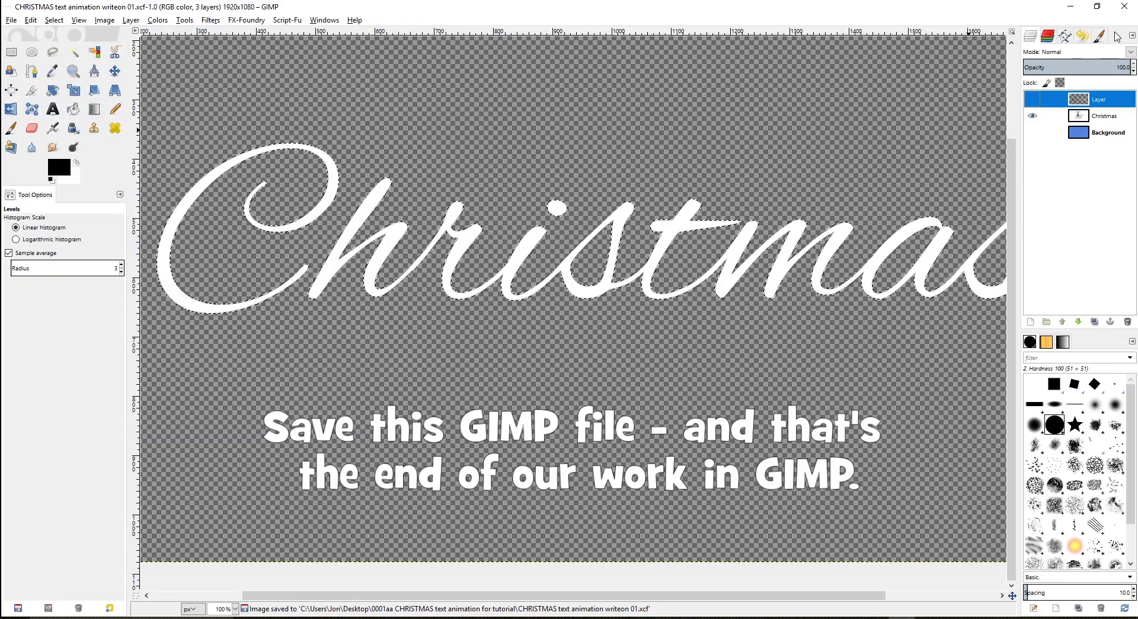
pyautogui.click(1071, 6)
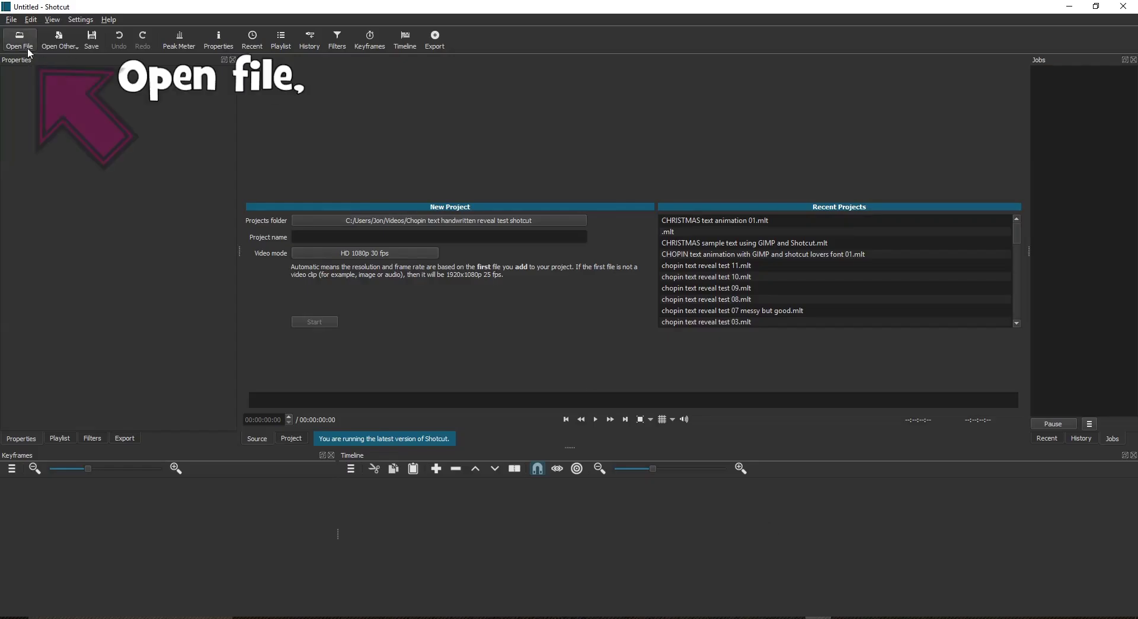
# Step: Load 'CHRISTMAS text animation writeon 01.png' from the project folder into the Shotcut viewer
pyautogui.click(19, 39)
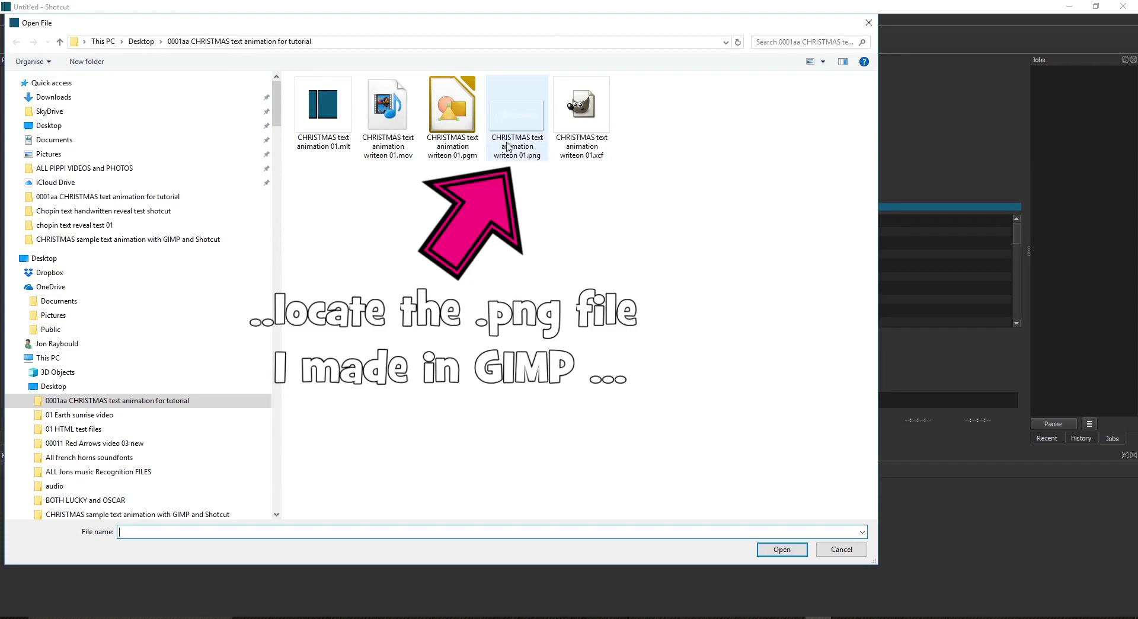
pyautogui.click(513, 124)
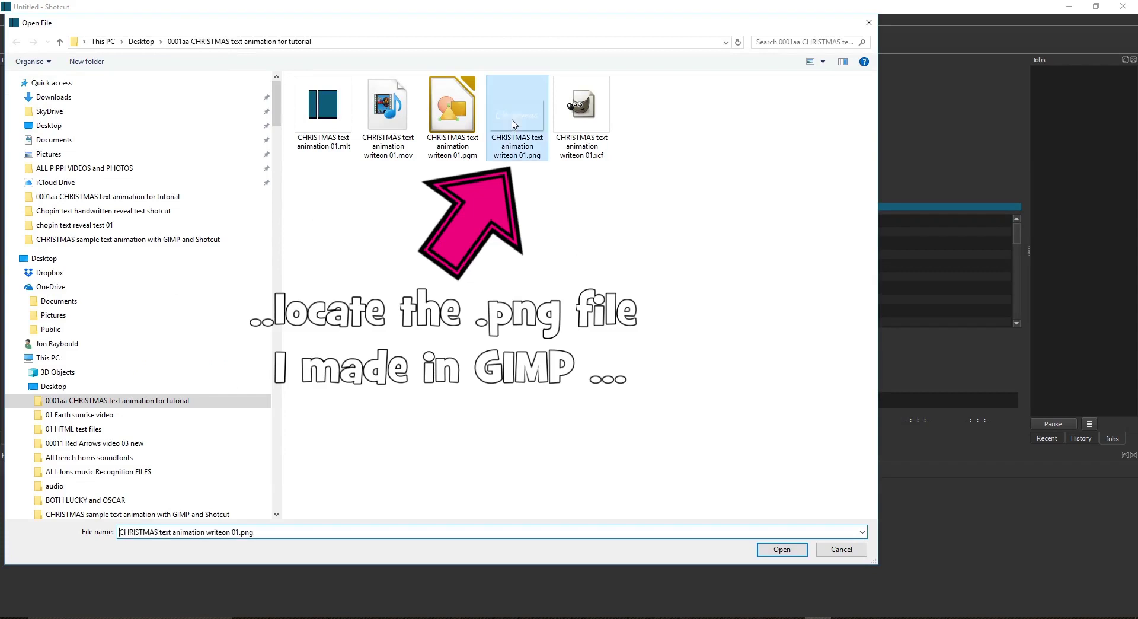
pyautogui.click(782, 548)
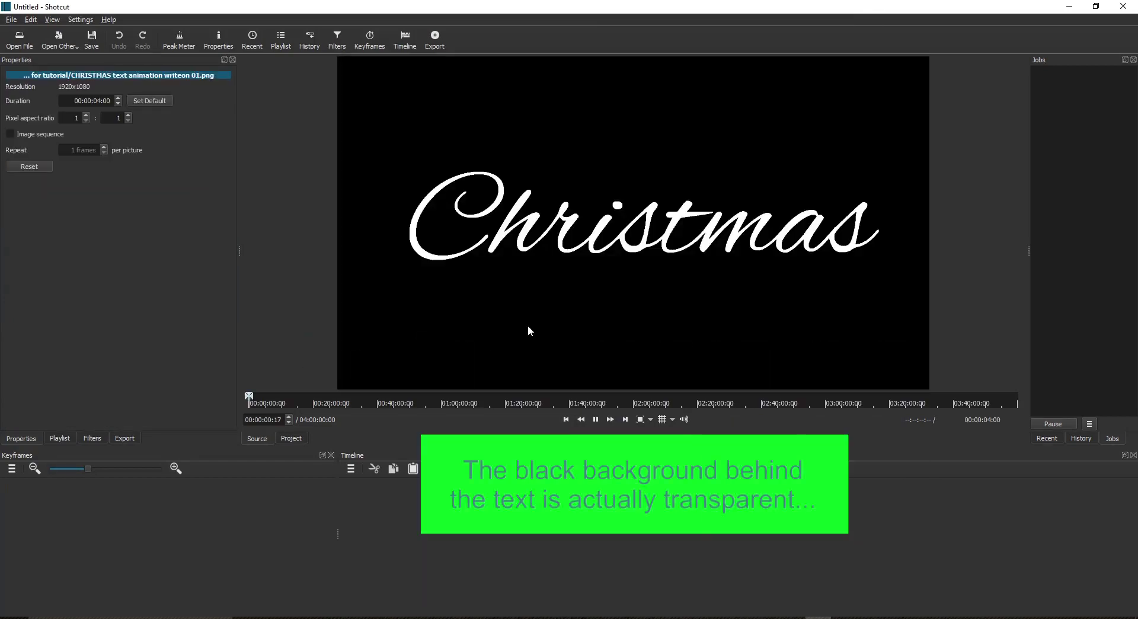
# Step: Drop the Christmas PNG on the timeline, add a video track, shorten tracks, and move the clip ~17 s later
pyautogui.moveTo(526, 309); pyautogui.dragTo(503, 505)
pyautogui.click(350, 469)
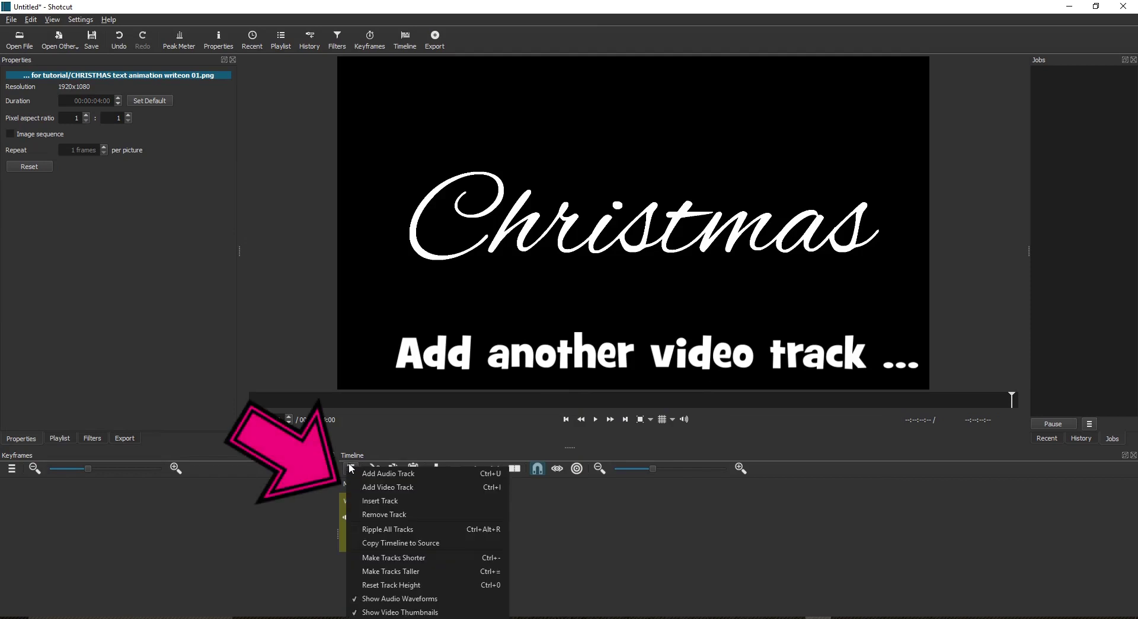
pyautogui.click(371, 485)
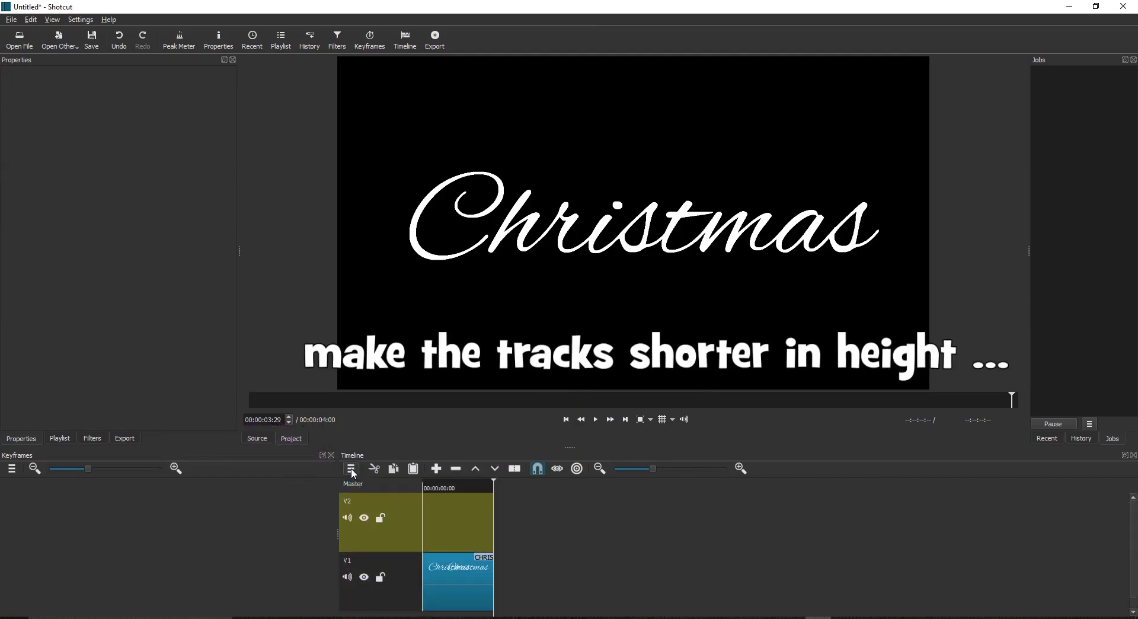
pyautogui.click(351, 468)
pyautogui.click(407, 559)
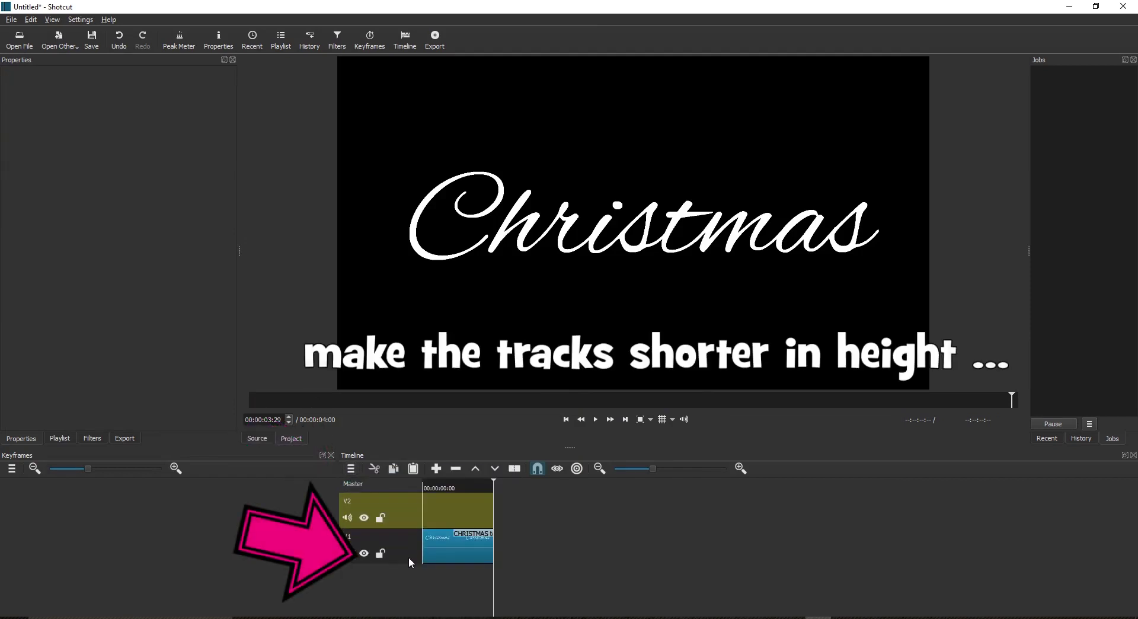
pyautogui.moveTo(453, 547); pyautogui.dragTo(1054, 537)
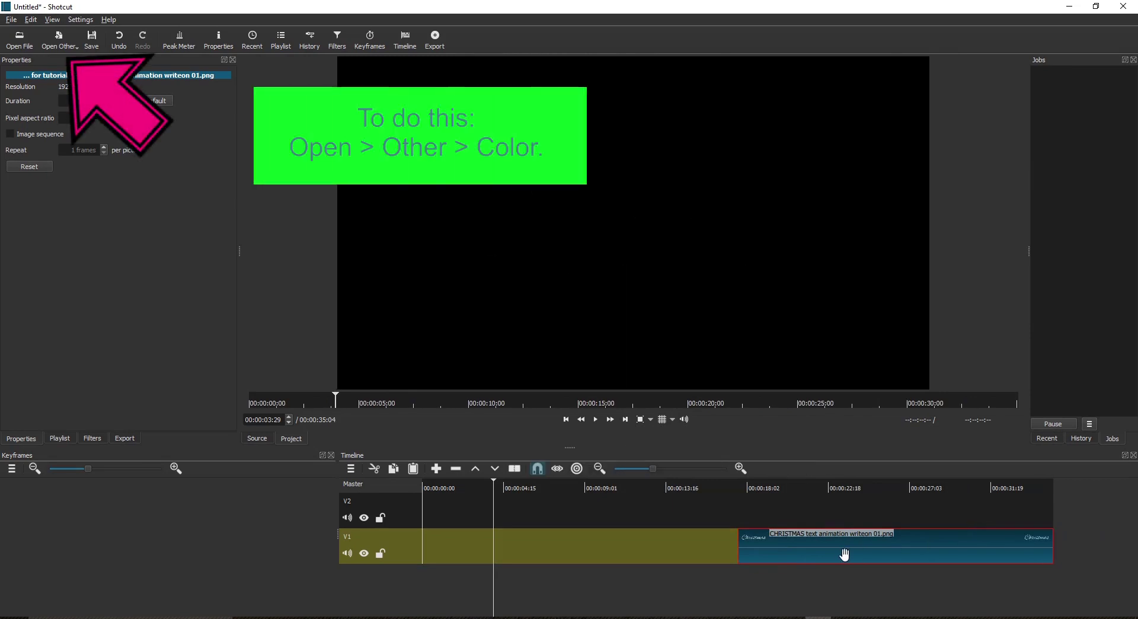
# Step: Add a transparent colour clip at the start of V1 and slide the Christmas PNG left to overlap it
pyautogui.click(58, 40)
pyautogui.click(71, 62)
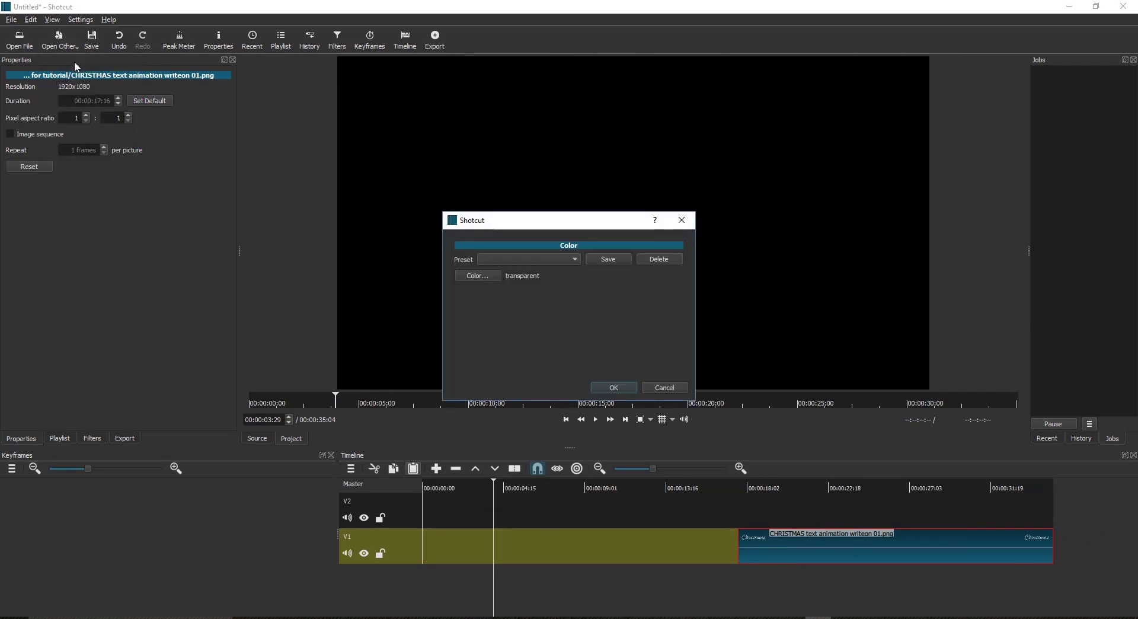
pyautogui.click(614, 387)
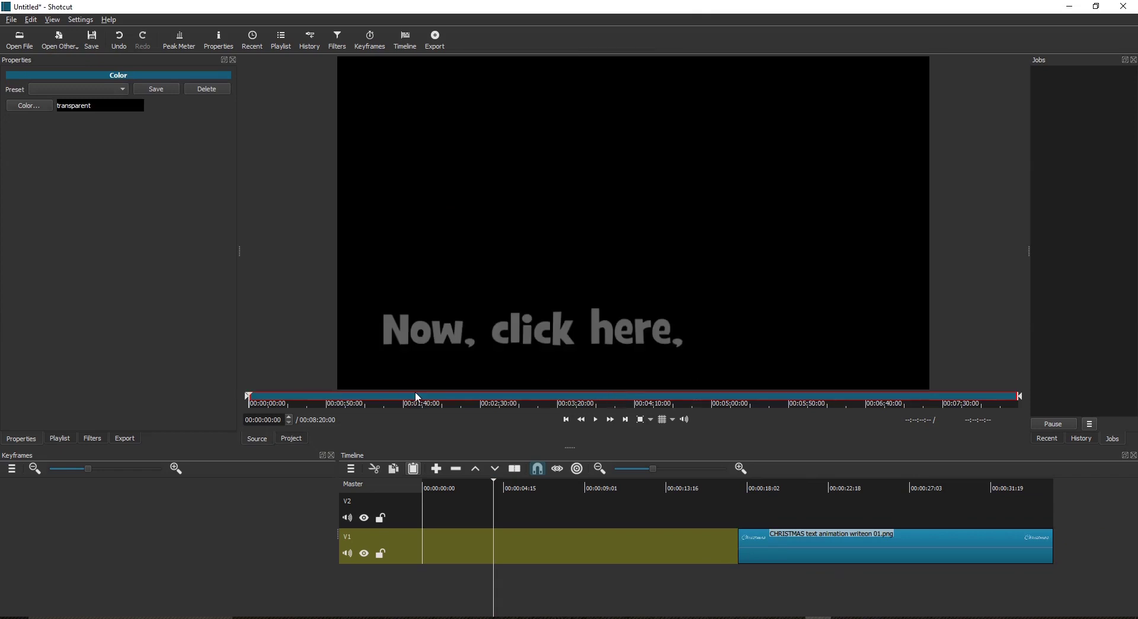
pyautogui.click(264, 401)
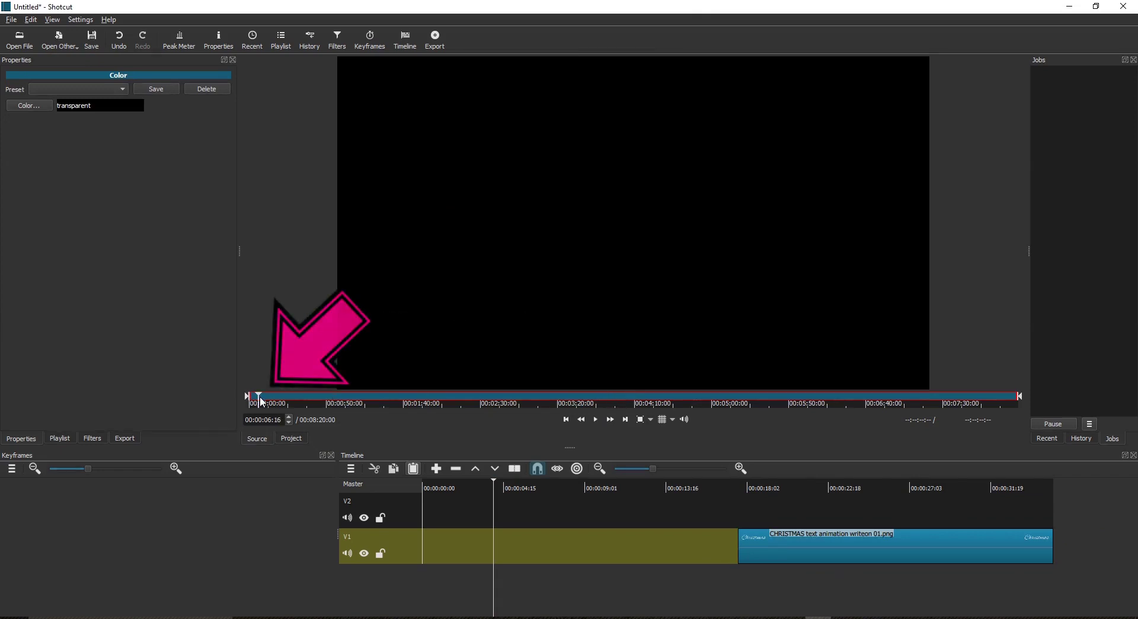
pyautogui.press('o')
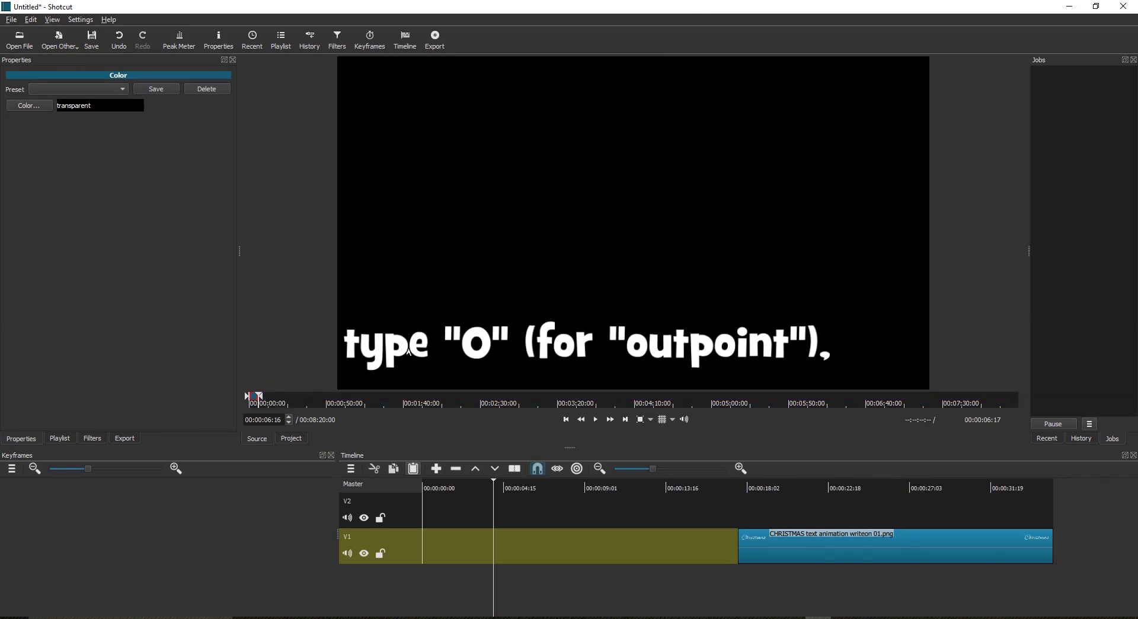
pyautogui.moveTo(409, 351); pyautogui.dragTo(706, 554)
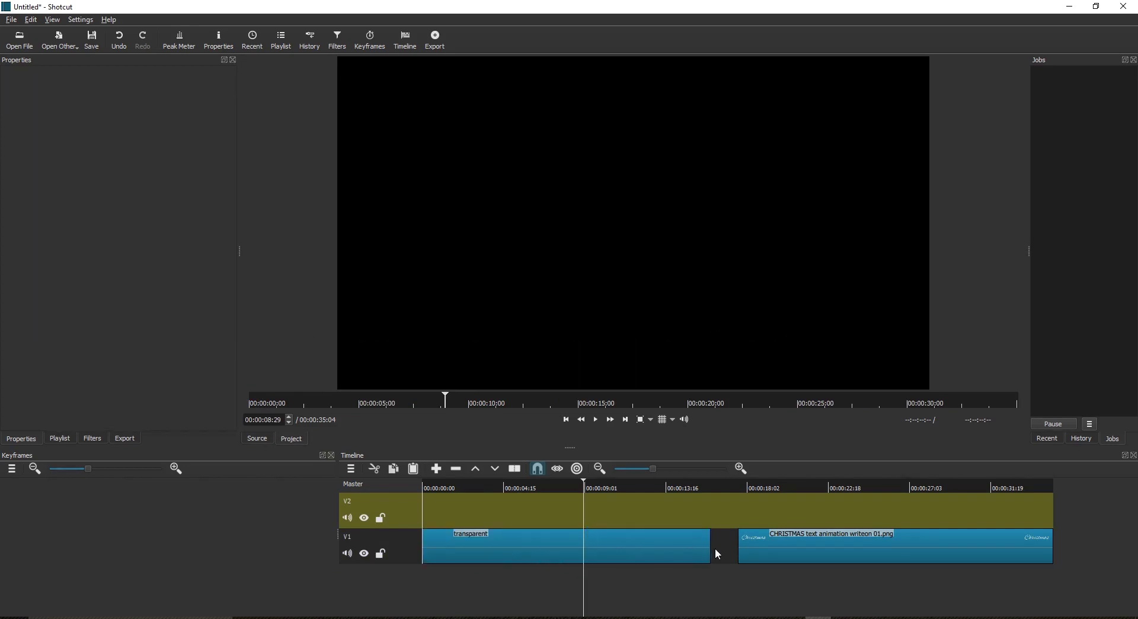
pyautogui.moveTo(845, 547)
pyautogui.mouseDown()
pyautogui.moveTo(818, 552)
pyautogui.moveTo(950, 541)
pyautogui.moveTo(826, 547)
pyautogui.mouseUp()
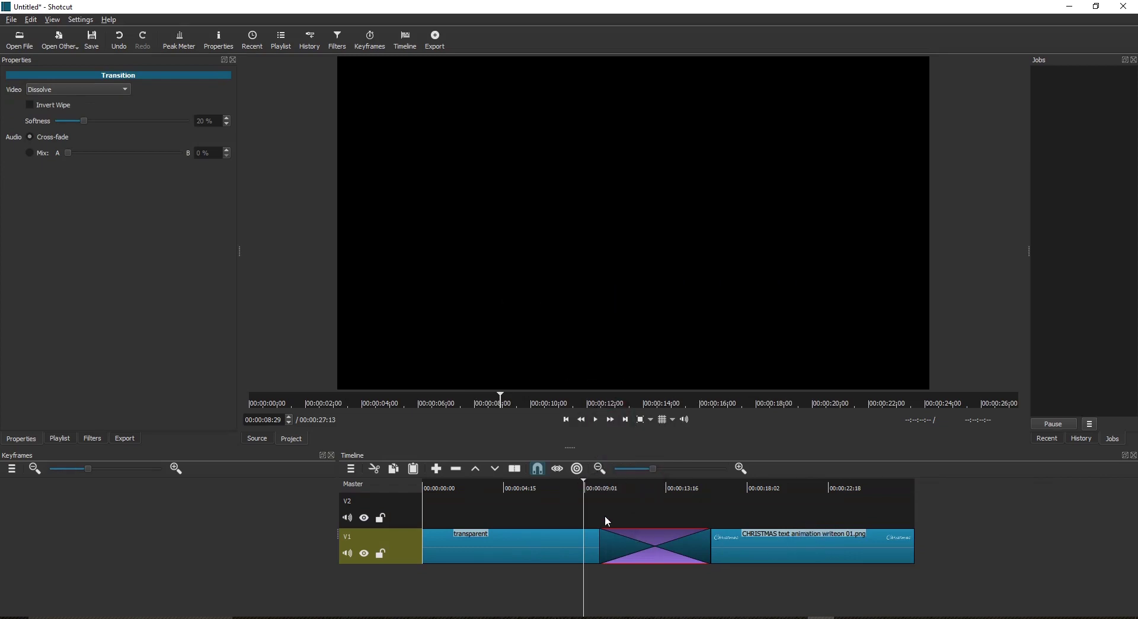
# Step: Play from just before the Dissolve transition to preview the Christmas lettering fading in
pyautogui.click(594, 490)
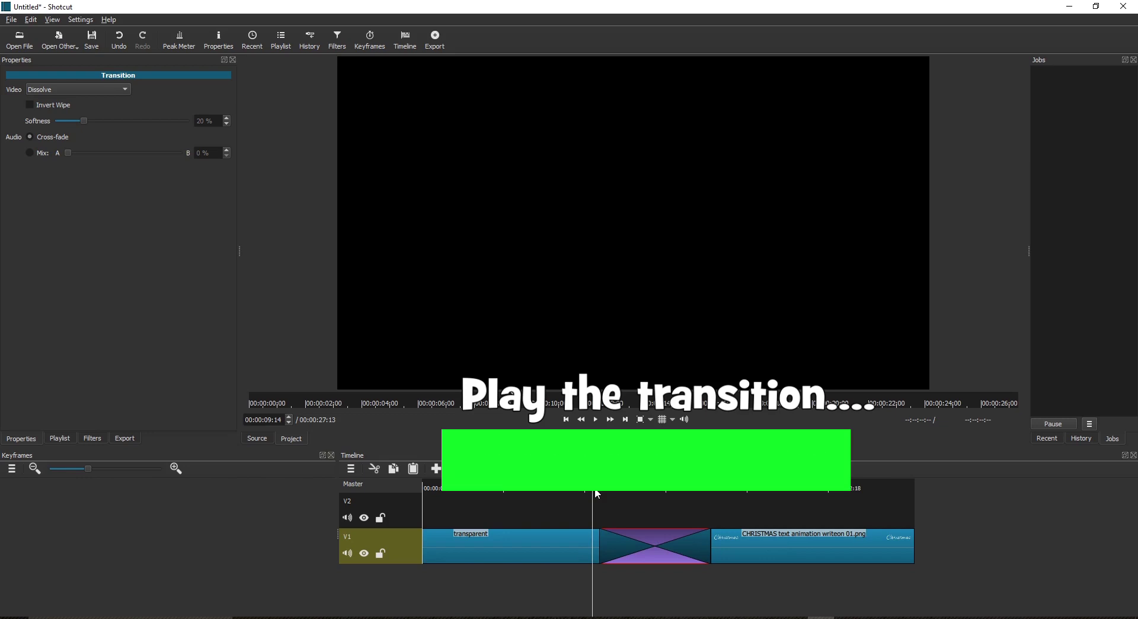
pyautogui.press('space')
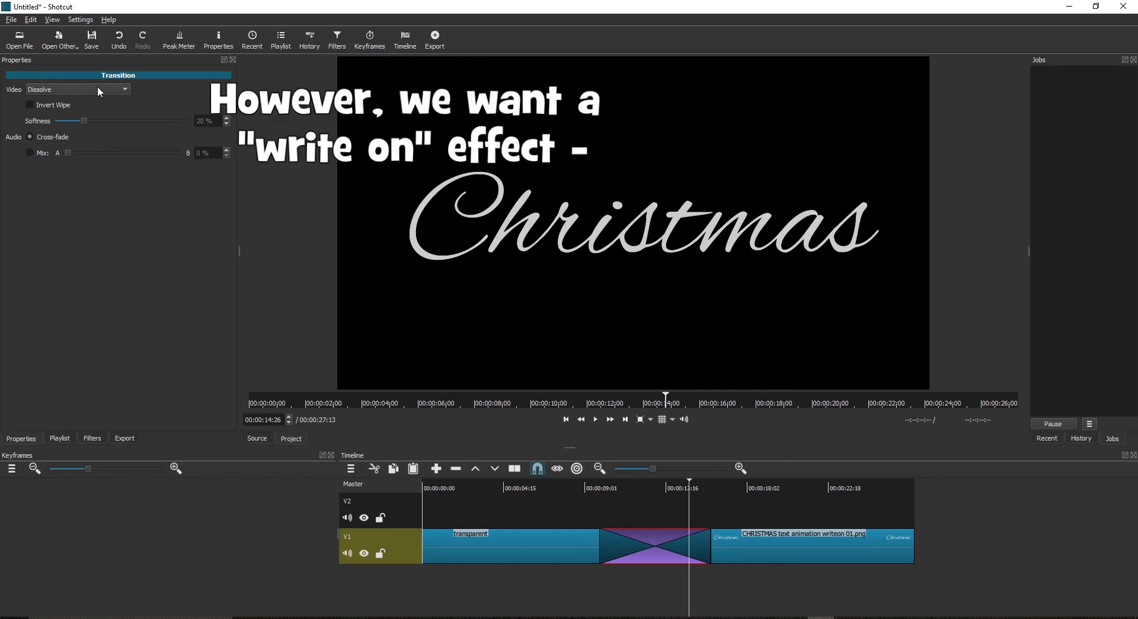
# Step: Switch the transition to a custom wipe from 'CHRISTMAS text animation writeon 01.pgm' and play it from before the transition
pyautogui.click(97, 87)
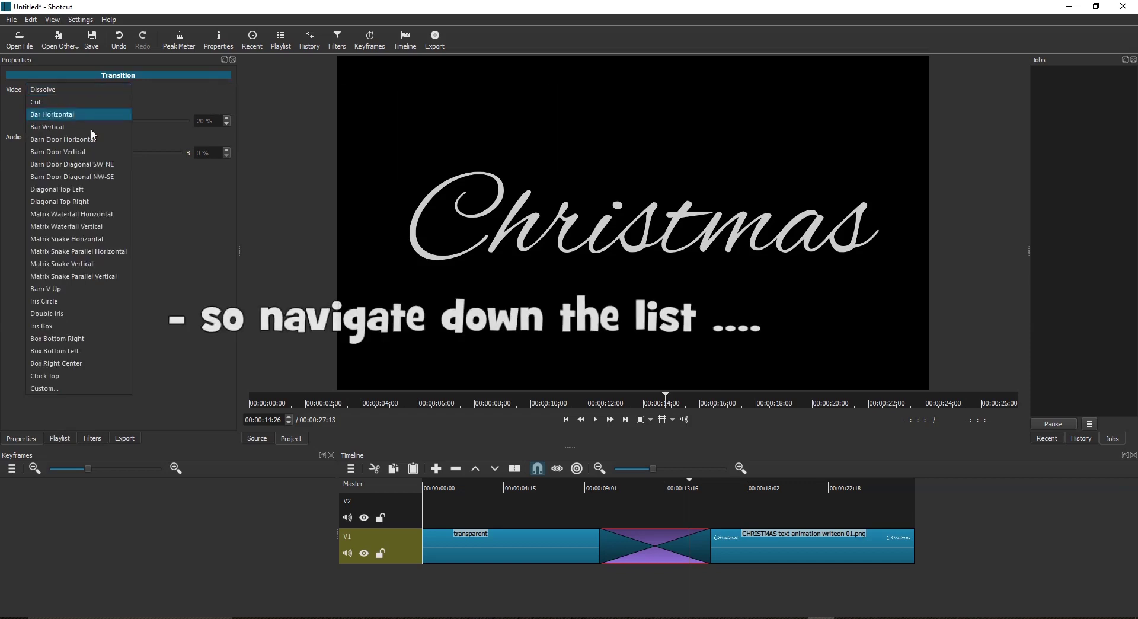
pyautogui.click(60, 388)
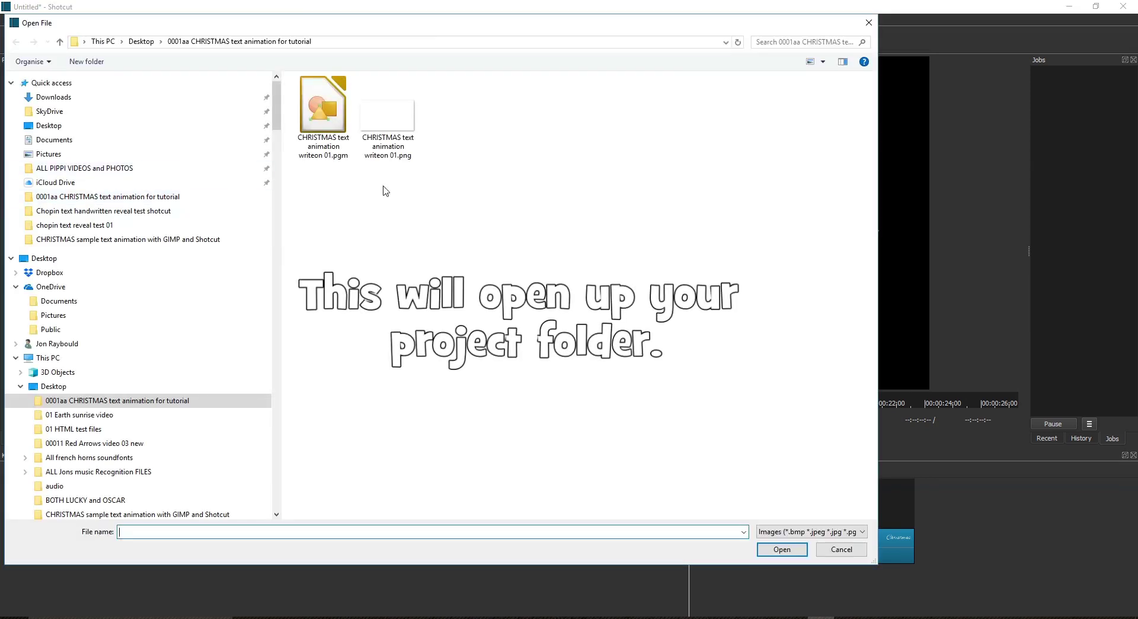
pyautogui.click(321, 110)
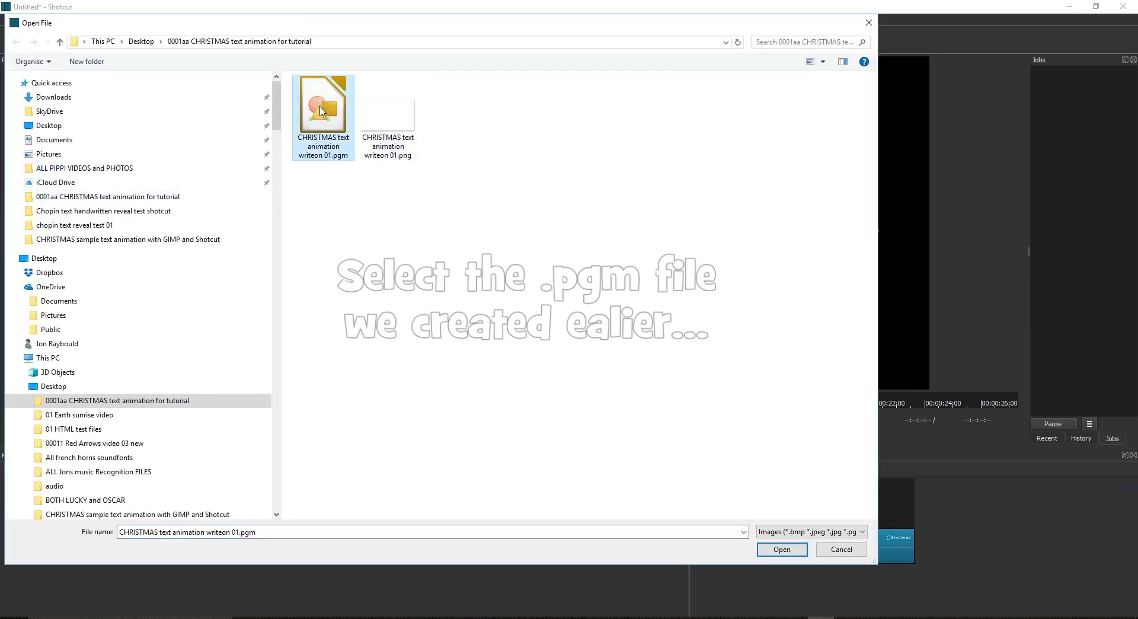
pyautogui.click(795, 550)
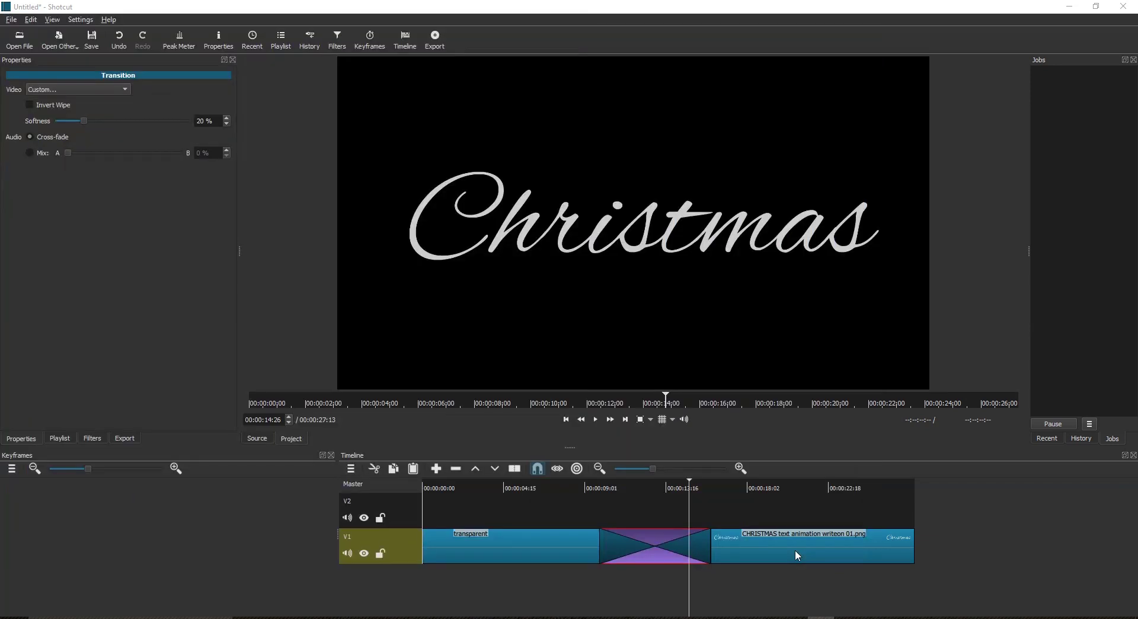
pyautogui.click(599, 490)
pyautogui.click(591, 485)
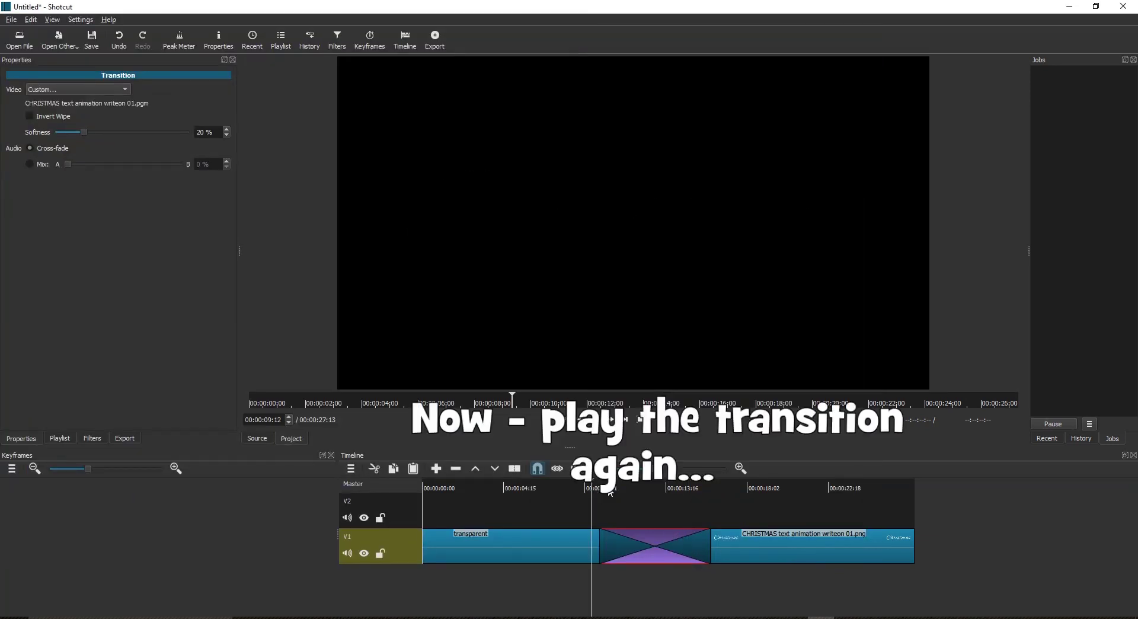
pyautogui.press('space')
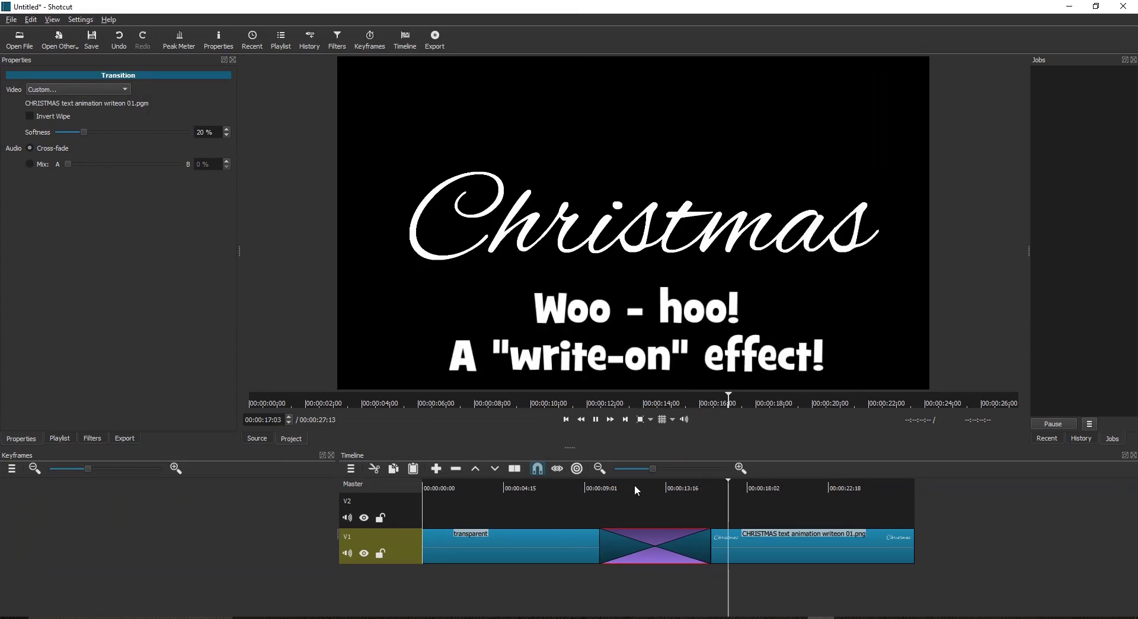
# Step: Trim the write-on transition slightly, set its softness to 0%, and replay it from before the transition
pyautogui.press('space')
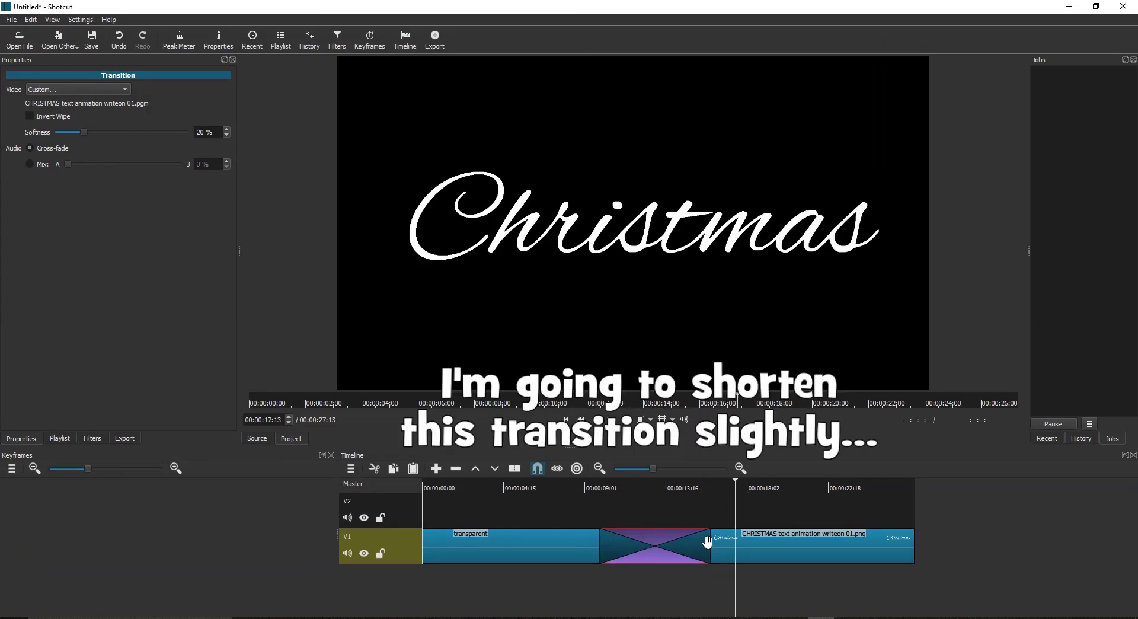
pyautogui.moveTo(701, 542); pyautogui.dragTo(689, 542)
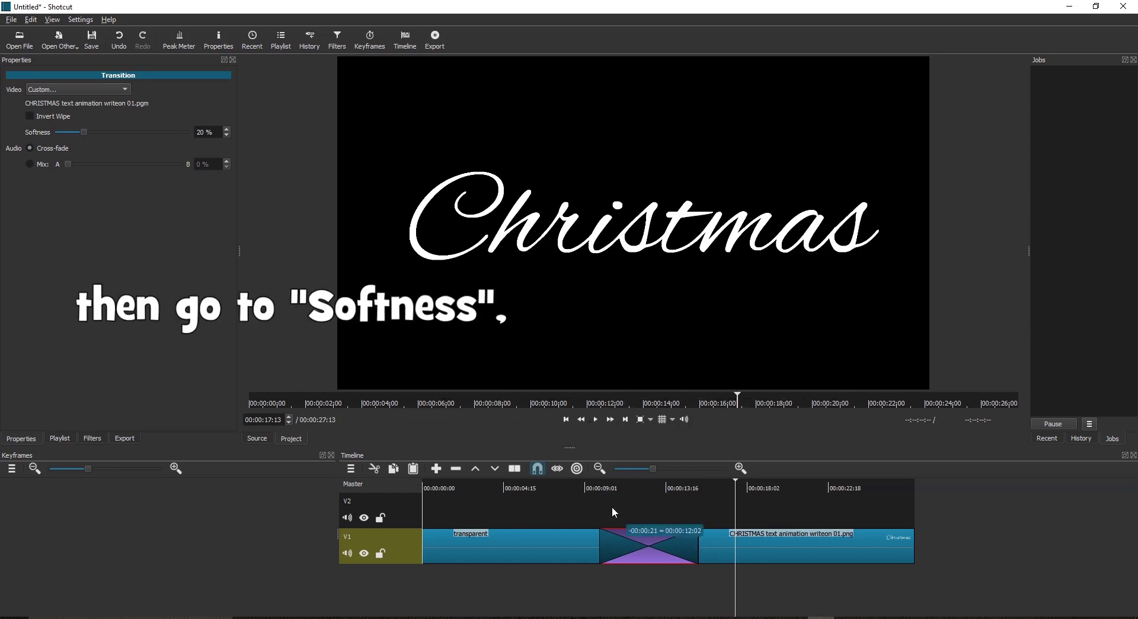
pyautogui.moveTo(84, 133); pyautogui.dragTo(54, 134)
pyautogui.click(598, 488)
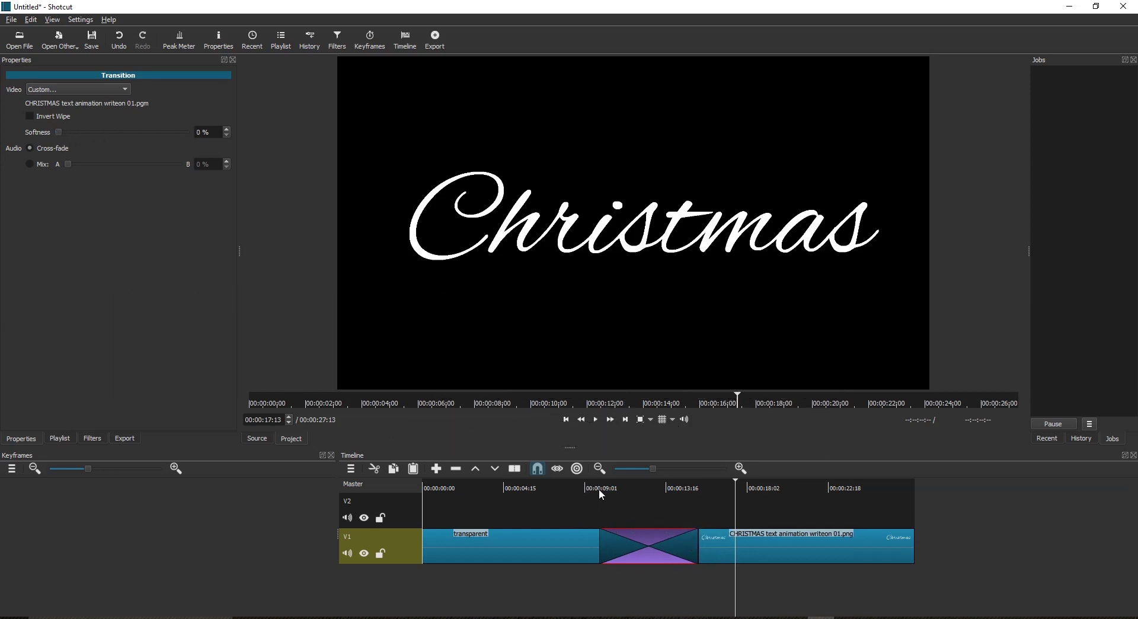
pyautogui.press('space')
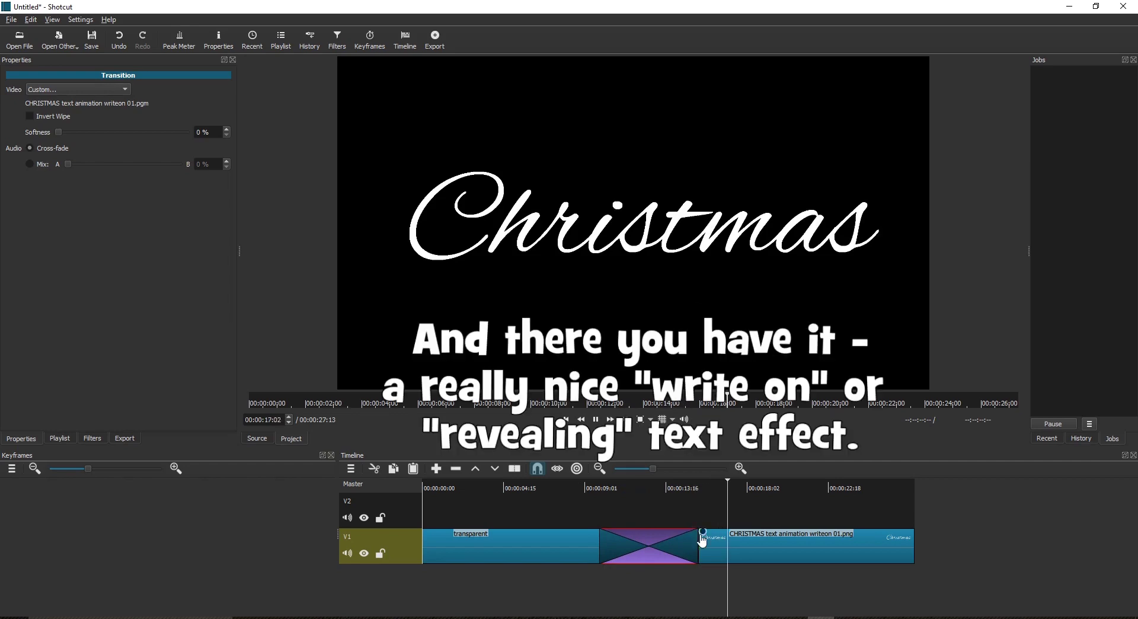
pyautogui.press('space')
pyautogui.click(598, 488)
pyautogui.press('space')
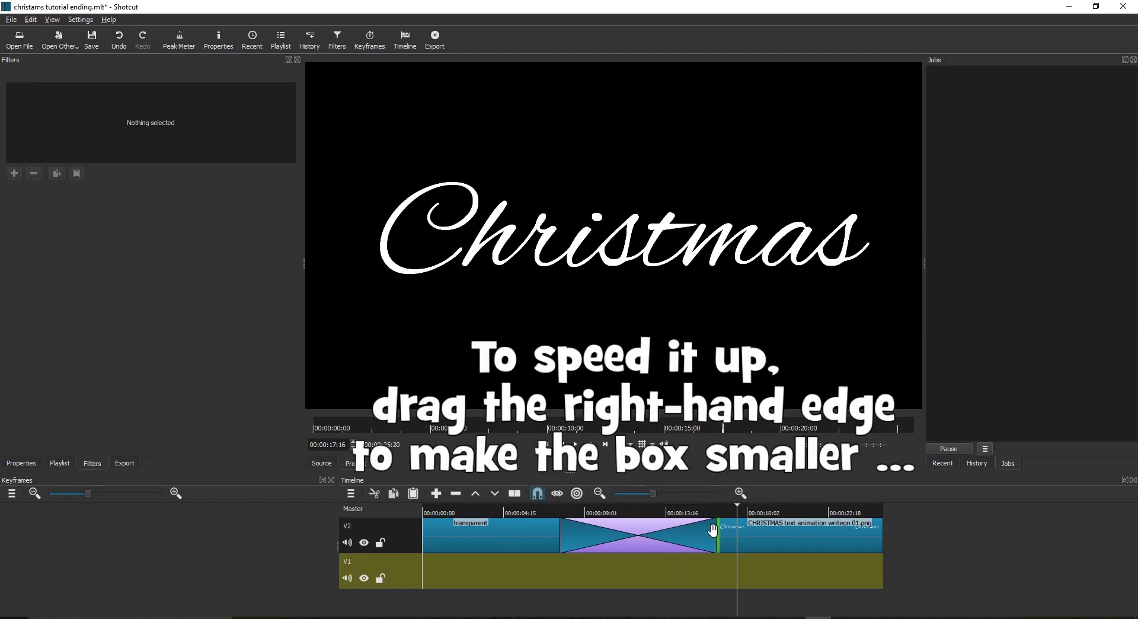
# Step: Experiment with shorter and longer lengths for the V2 transition, then return it to its former length
pyautogui.moveTo(716, 529); pyautogui.dragTo(589, 530)
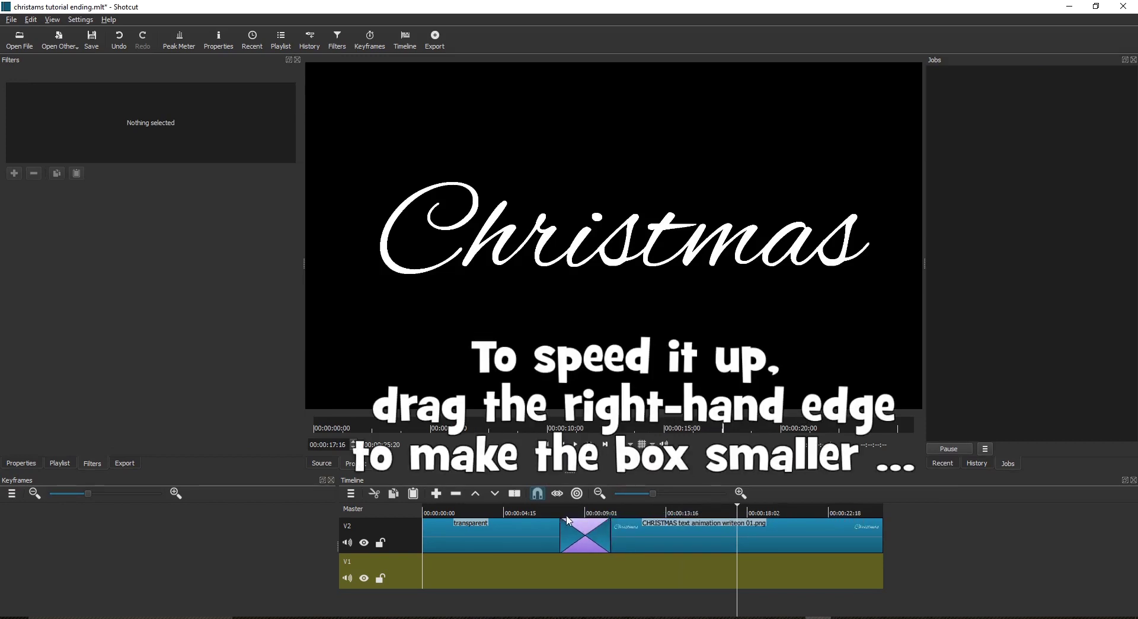
pyautogui.click(564, 513)
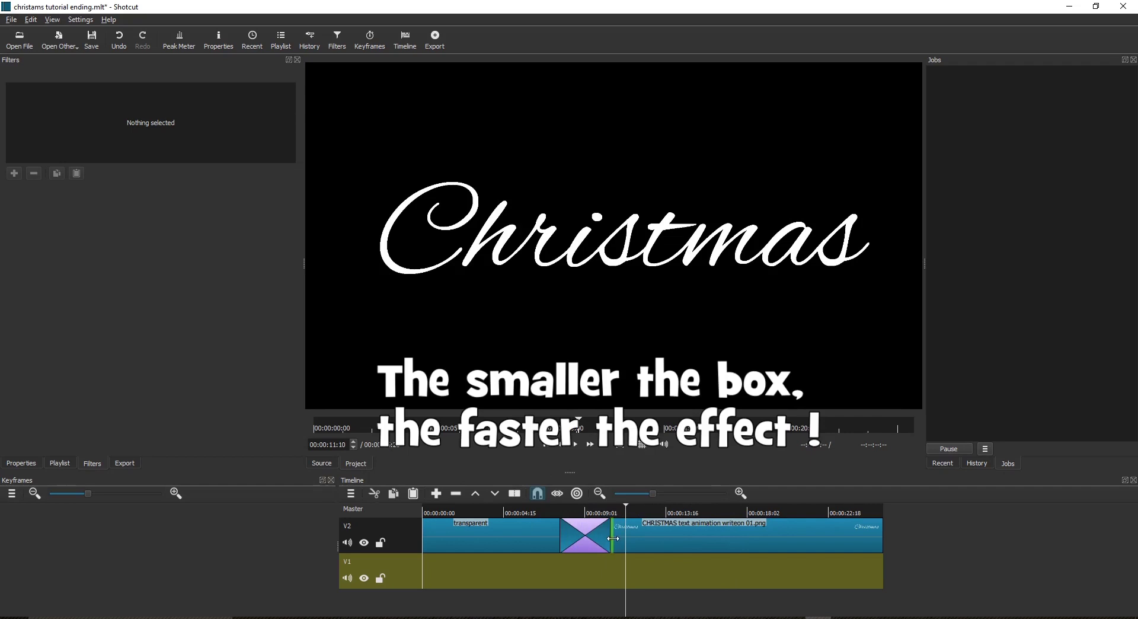
pyautogui.moveTo(612, 538); pyautogui.dragTo(581, 539)
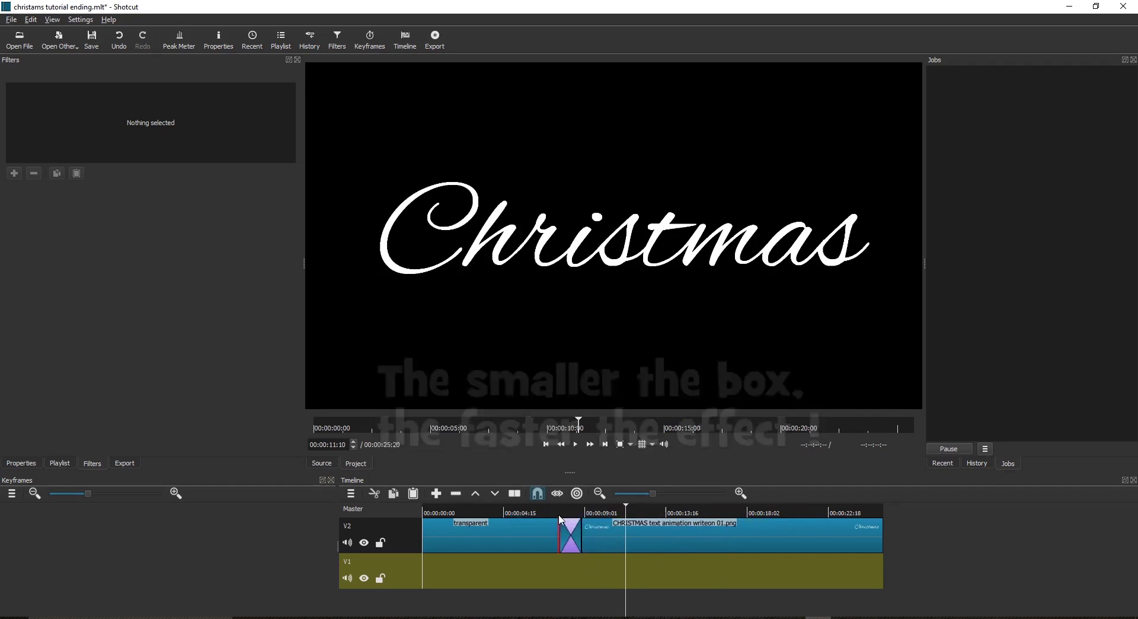
pyautogui.click(559, 514)
pyautogui.press('space')
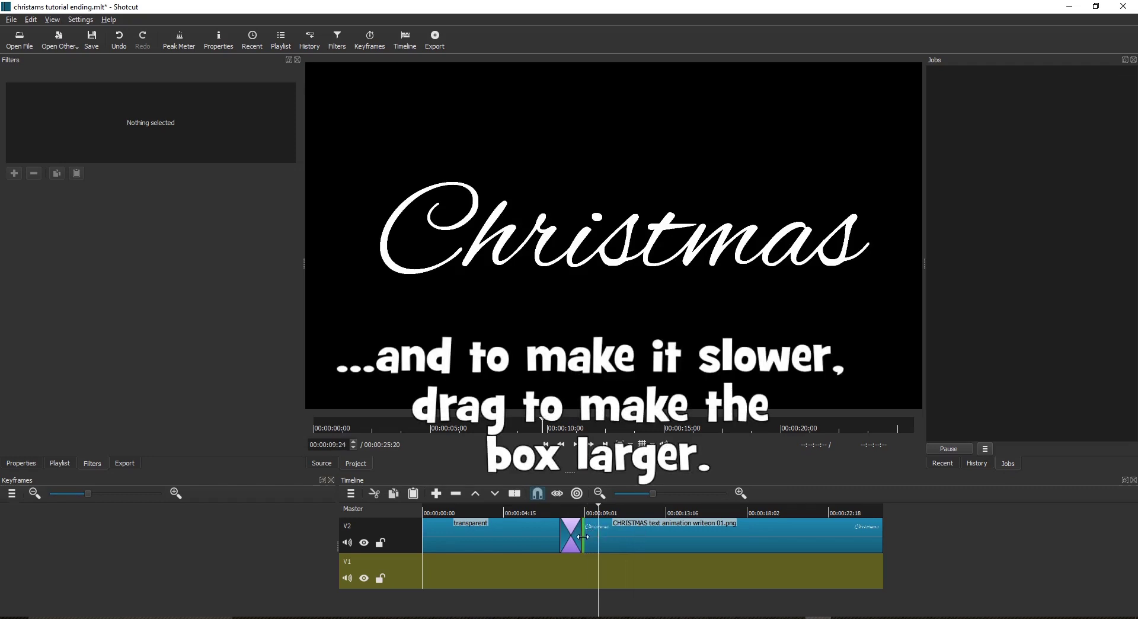
pyautogui.moveTo(584, 537); pyautogui.dragTo(813, 536)
pyautogui.click(589, 513)
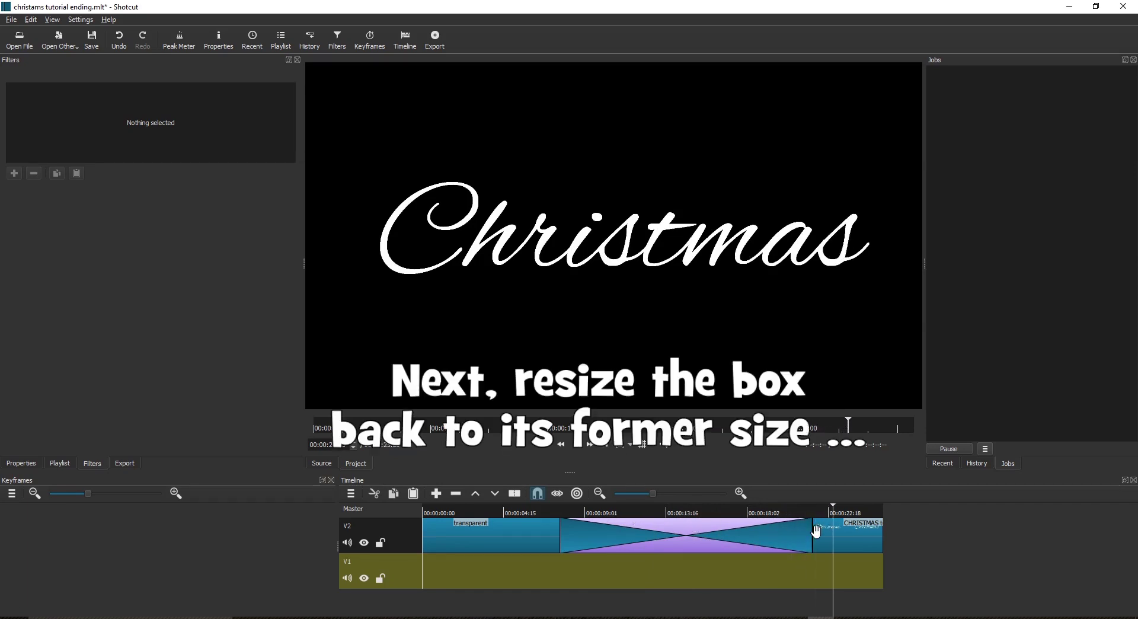
pyautogui.moveTo(814, 533); pyautogui.dragTo(701, 537)
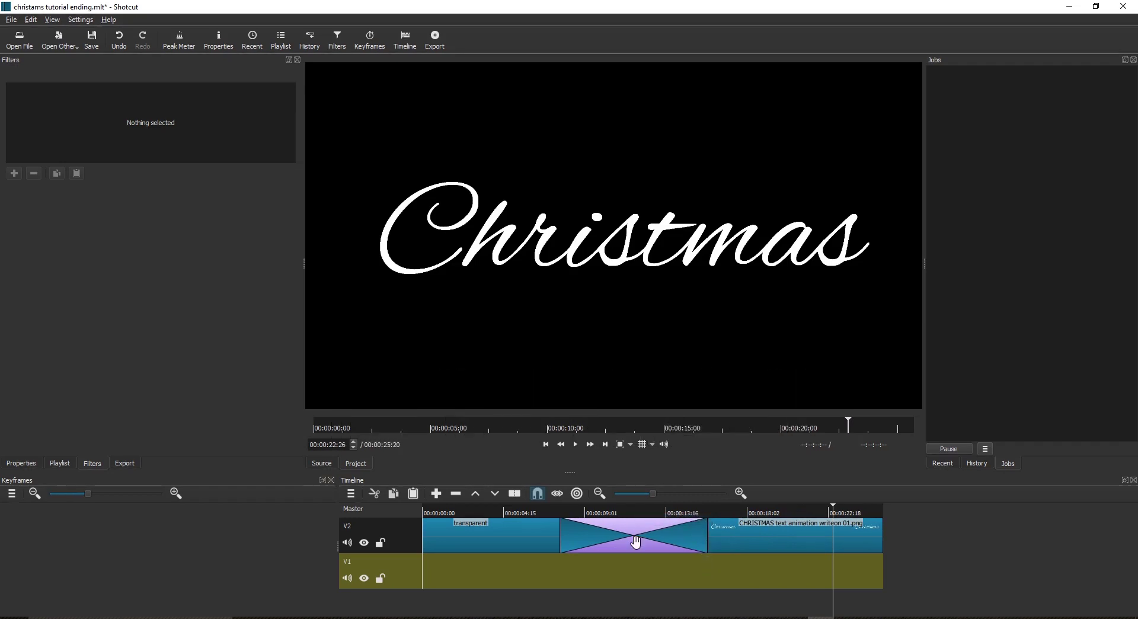
# Step: Start a new solid colour clip and choose the blue #FF5555FF colour
pyautogui.click(59, 41)
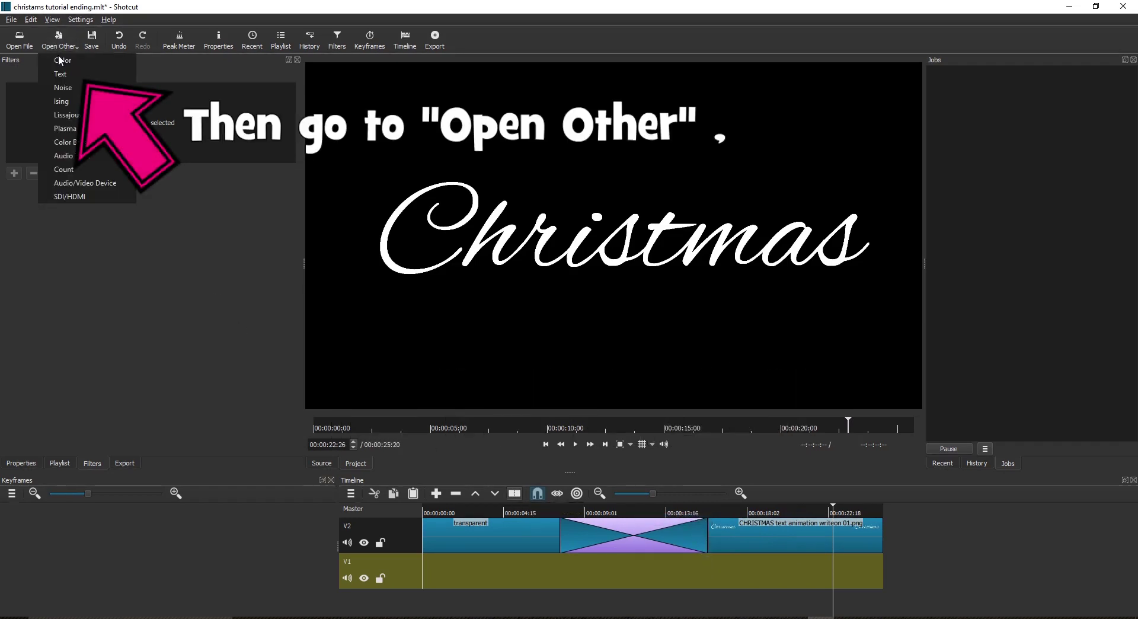
pyautogui.click(63, 66)
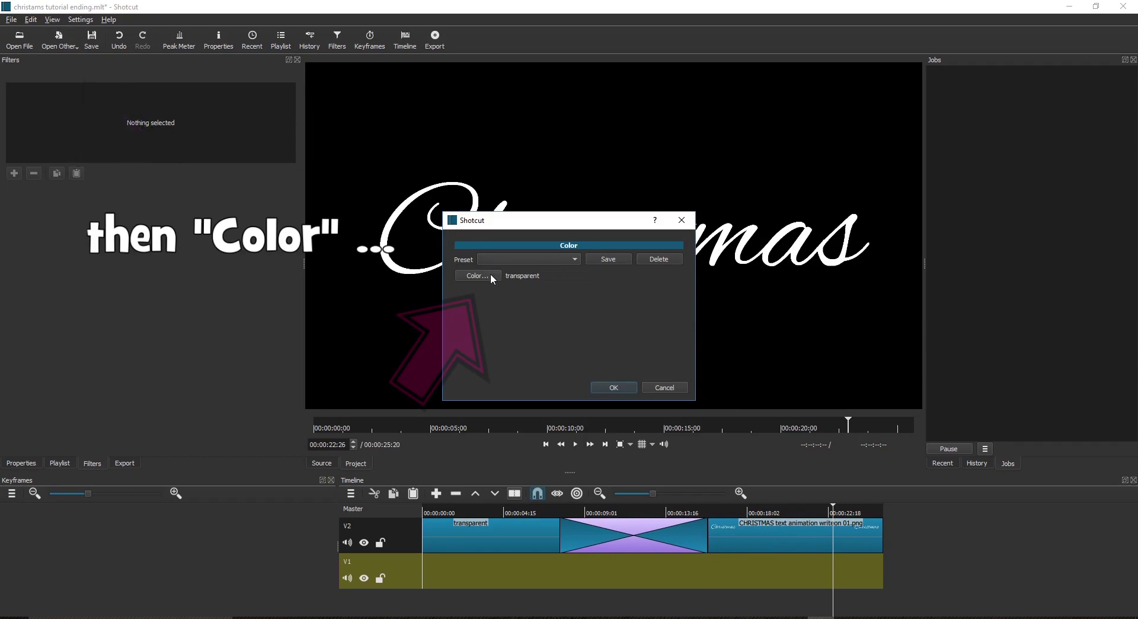
pyautogui.click(490, 274)
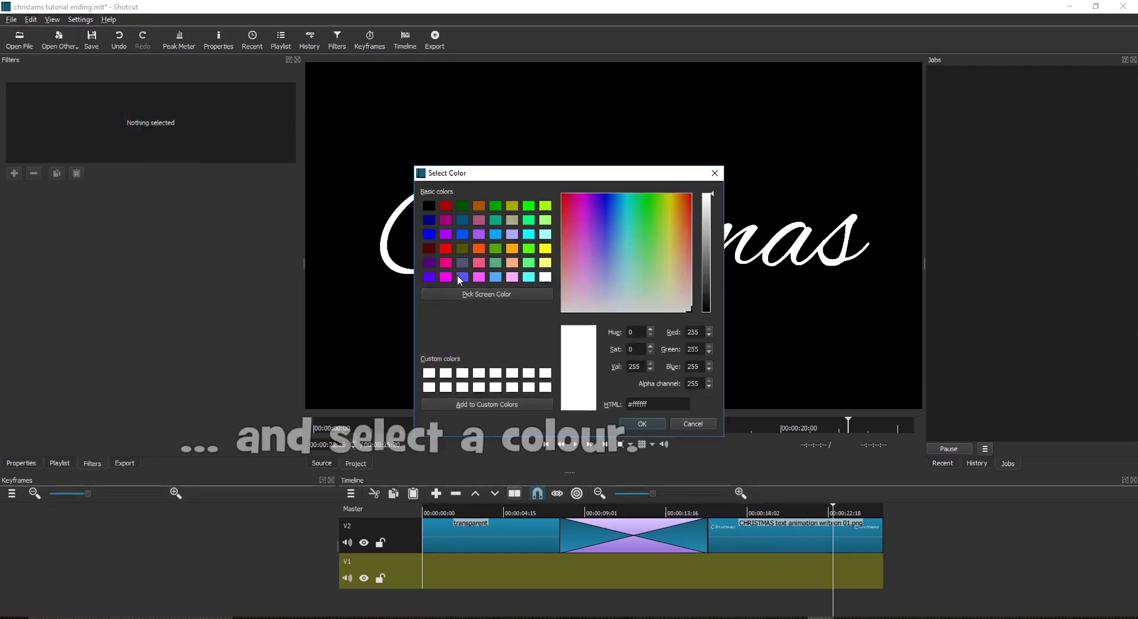
pyautogui.click(462, 277)
pyautogui.click(638, 423)
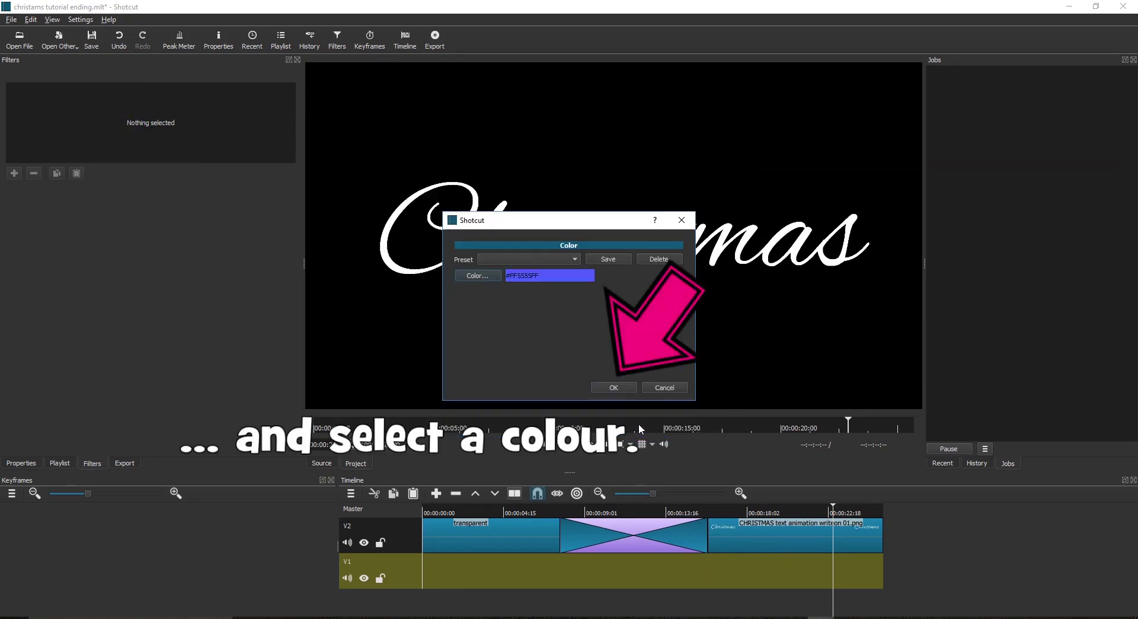
# Step: Create the blue colour clip and set its out point at about 15 seconds
pyautogui.click(615, 388)
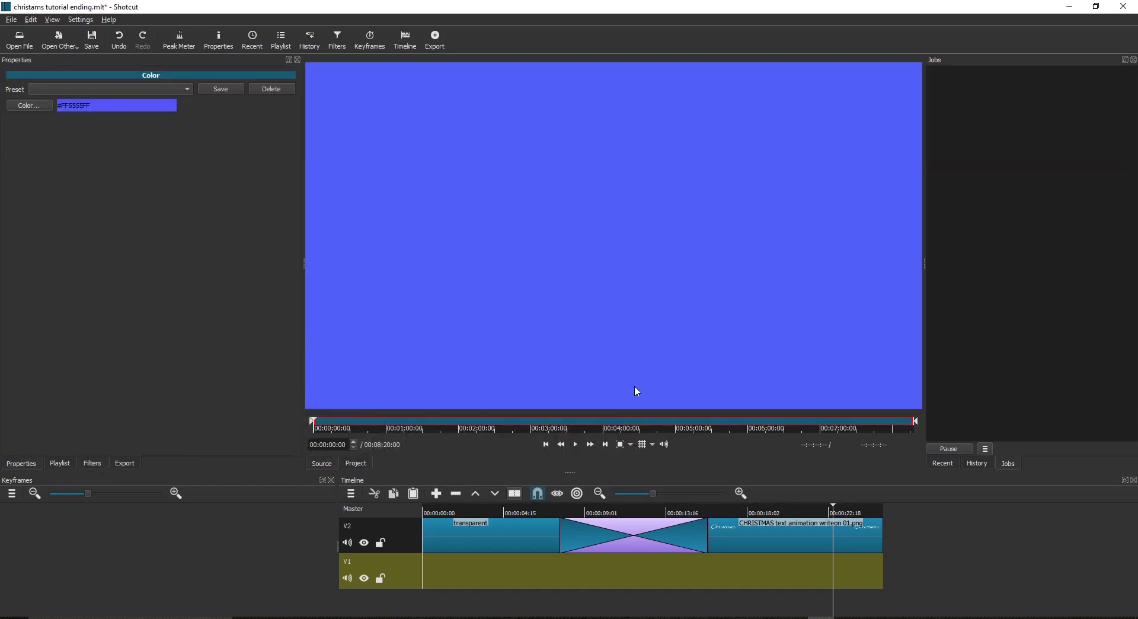
pyautogui.click(332, 421)
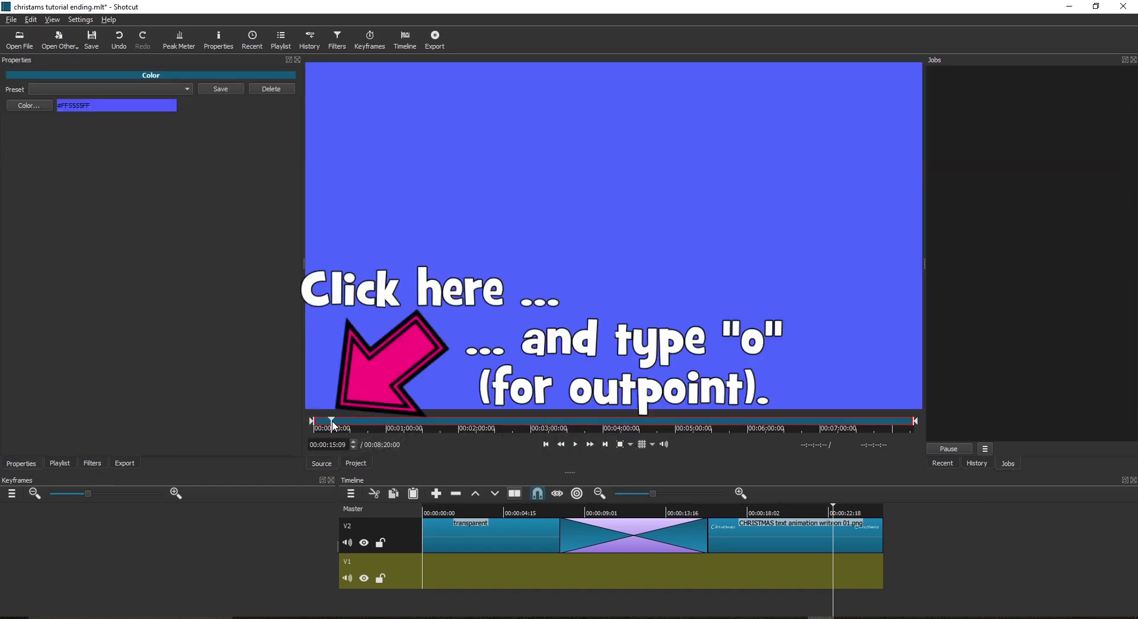
pyautogui.press('o')
# Step: Place the blue clip at the start of V1, stretch it under the whole sequence, and scrub back through the transition
pyautogui.moveTo(465, 255); pyautogui.dragTo(501, 567)
pyautogui.moveTo(610, 574); pyautogui.dragTo(521, 574)
pyautogui.moveTo(697, 572); pyautogui.dragTo(907, 567)
pyautogui.click(735, 514)
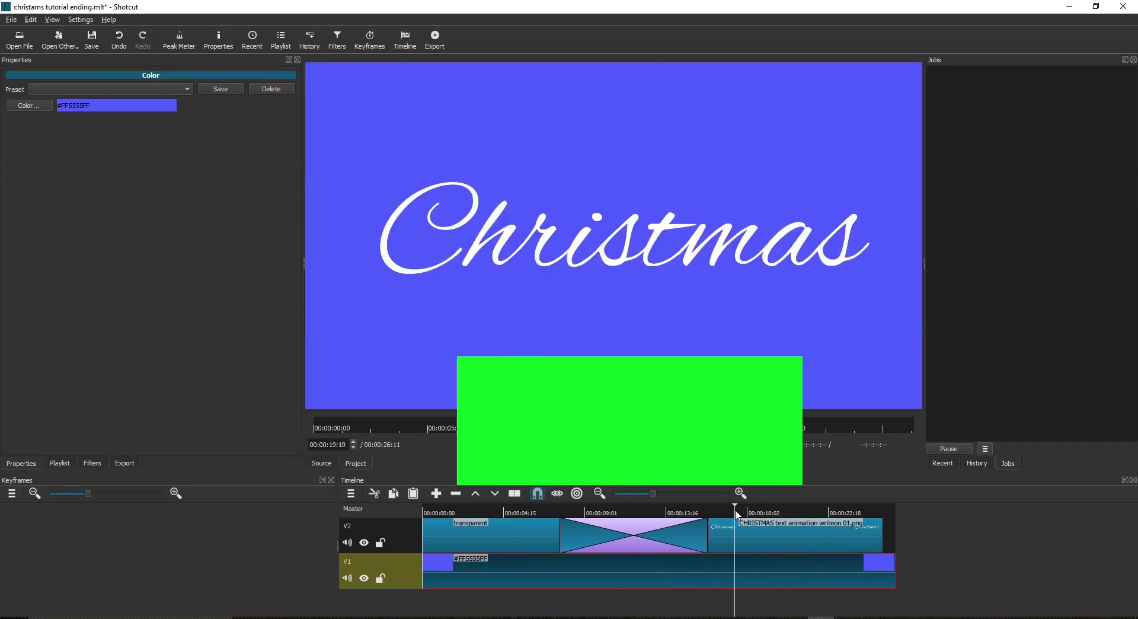
pyautogui.moveTo(617, 514); pyautogui.dragTo(587, 513)
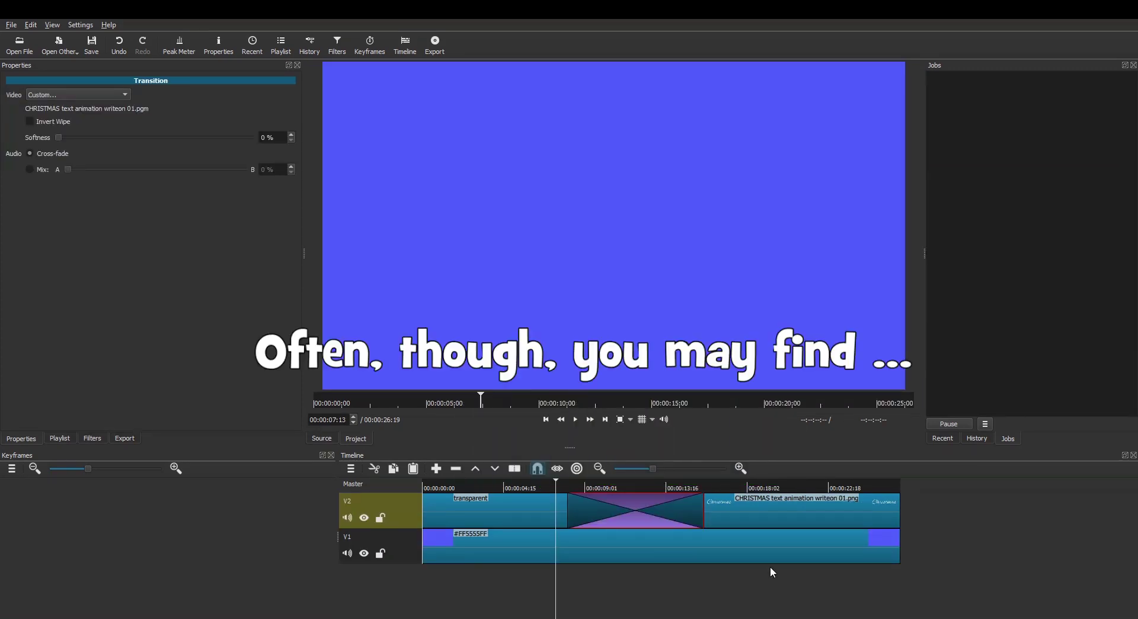
pyautogui.click(549, 489)
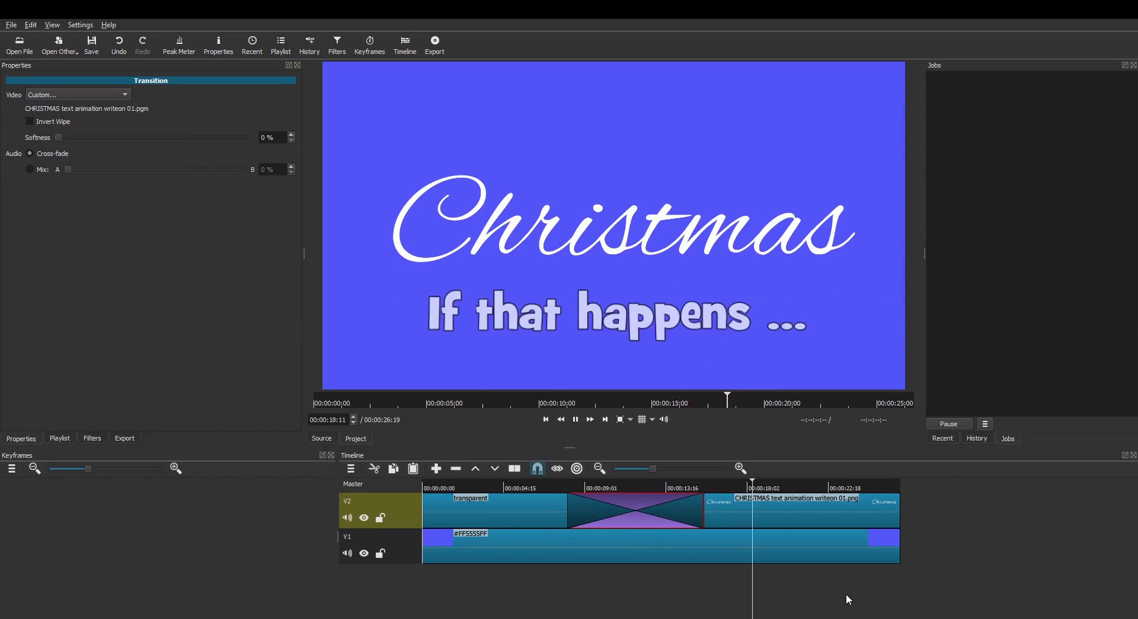
# Step: Add a Chroma Key: Simple filter to the transition, found by searching 'chrom'
pyautogui.press('space')
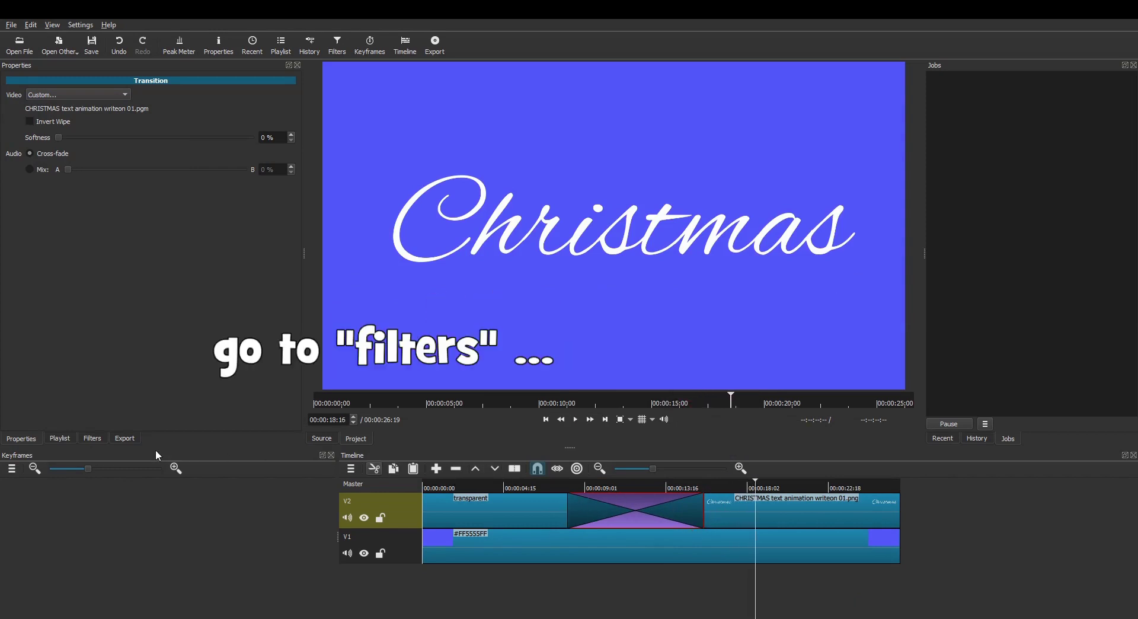
pyautogui.click(100, 437)
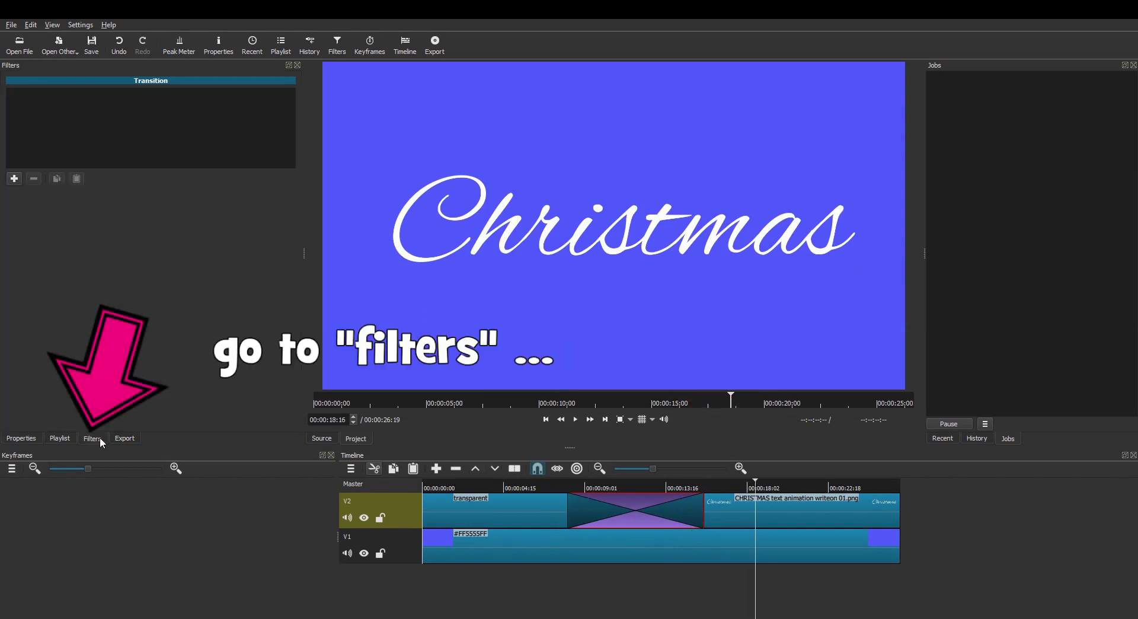
pyautogui.click(15, 179)
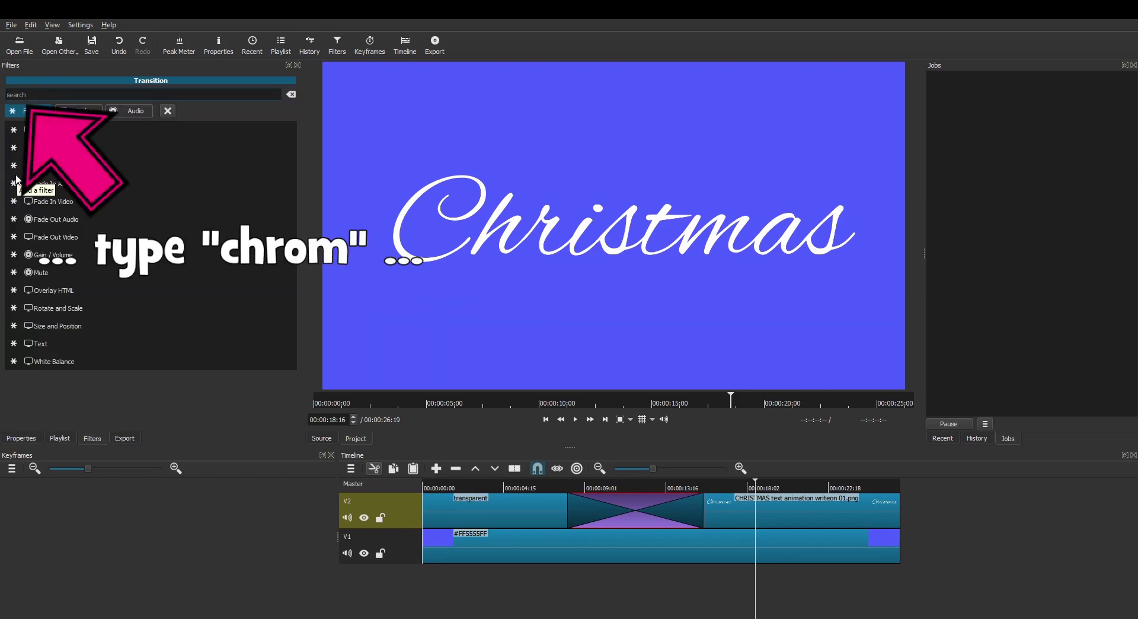
pyautogui.write('chrom')
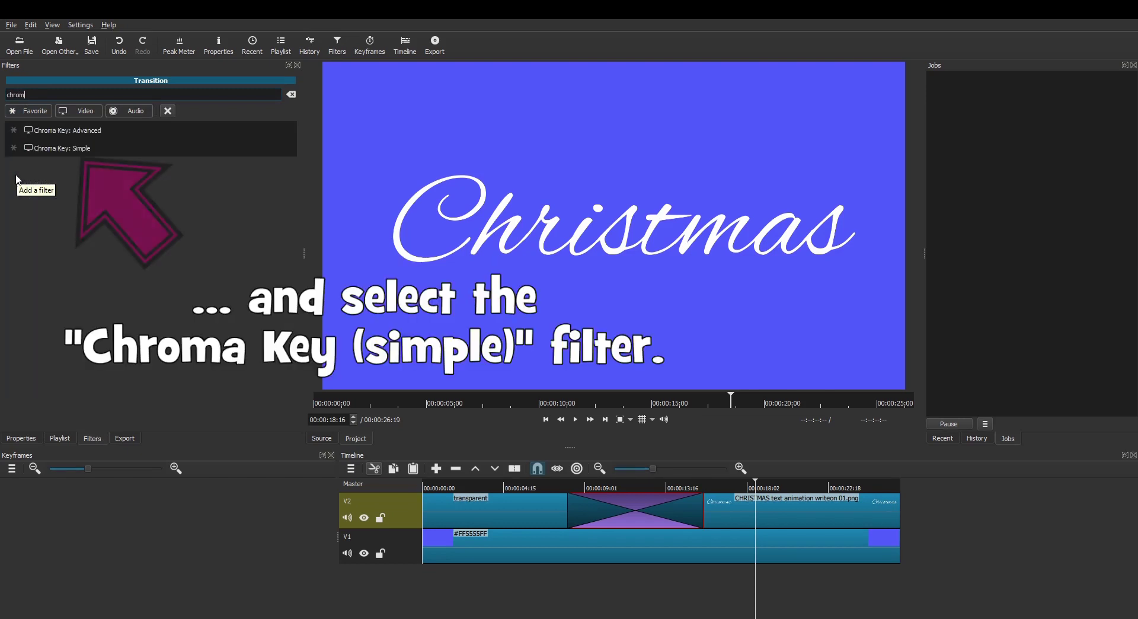
pyautogui.click(60, 148)
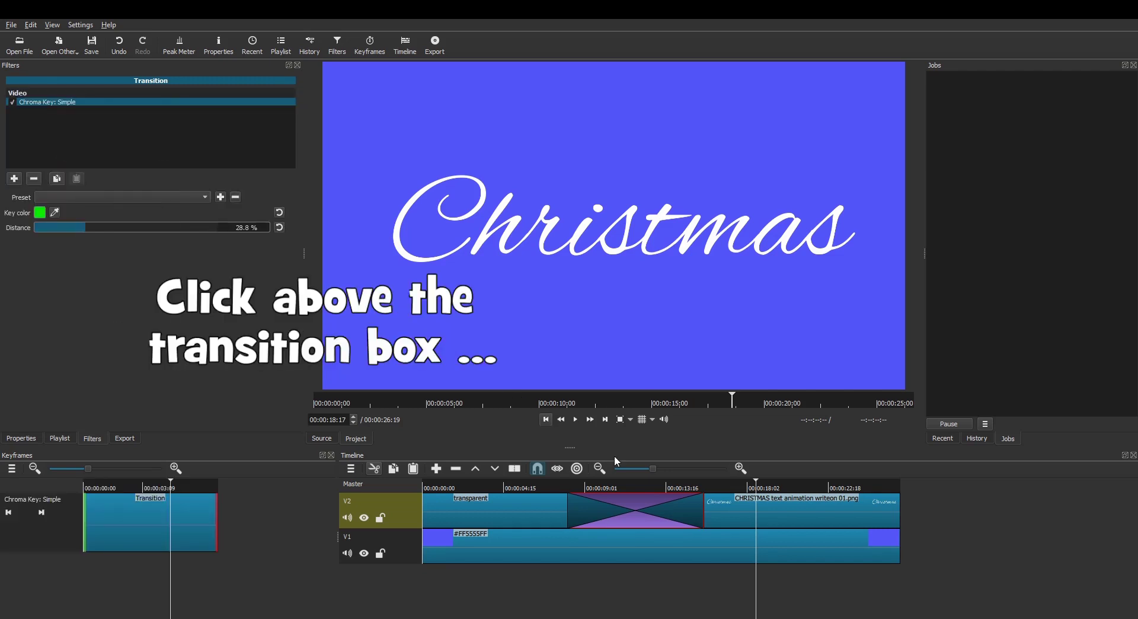
# Step: Set the chroma key colour to the black preview background and play to check the keyed write-on
pyautogui.click(635, 483)
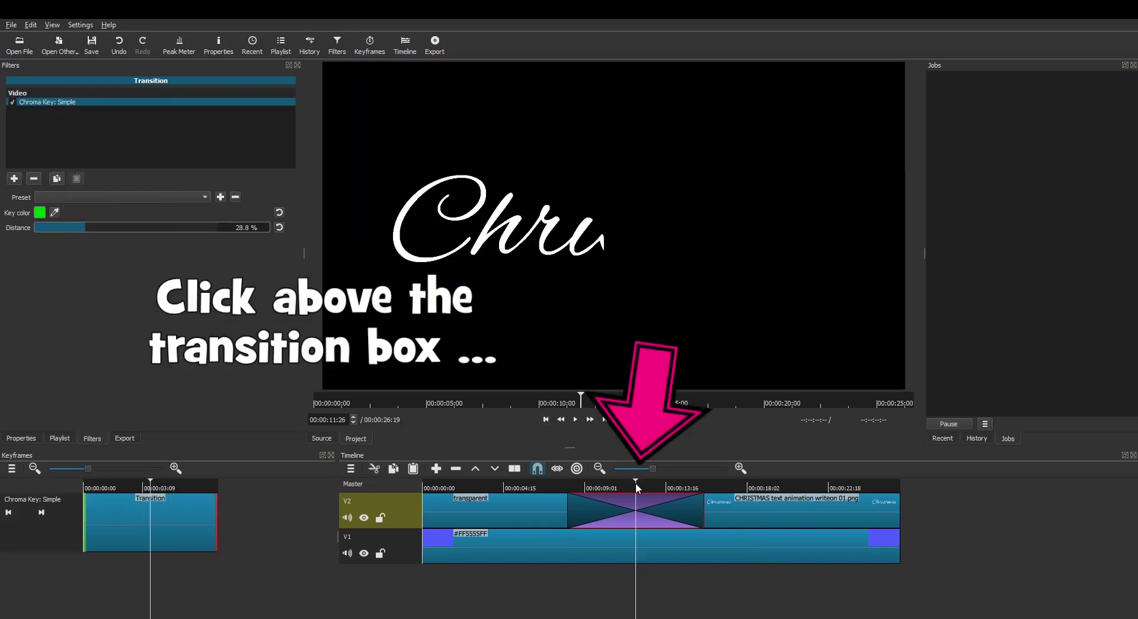
pyautogui.click(57, 213)
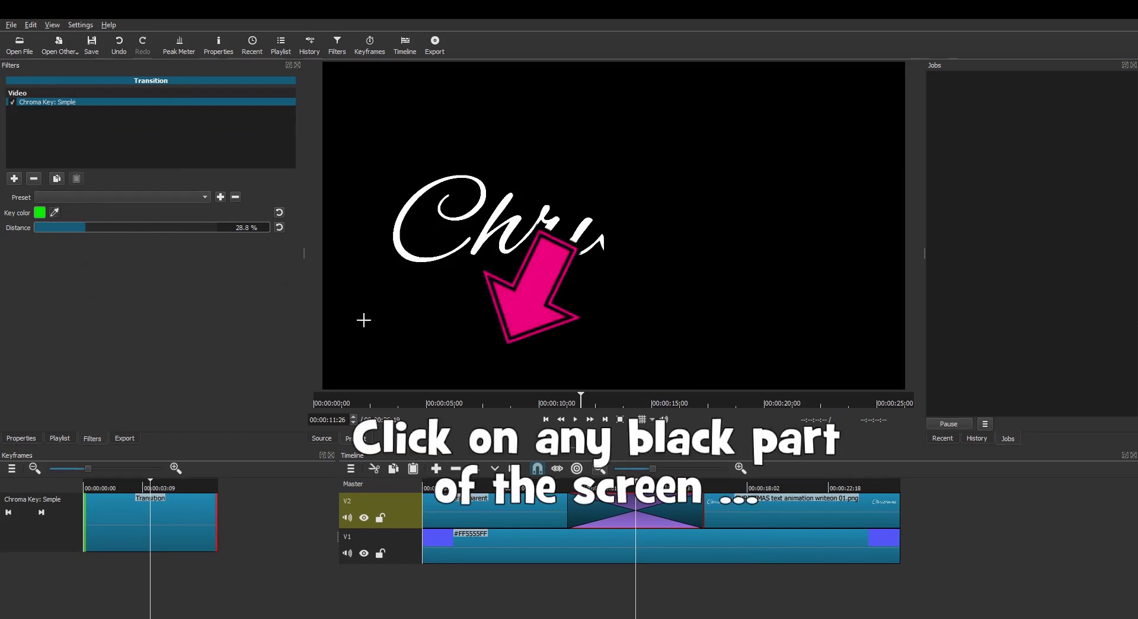
pyautogui.click(501, 359)
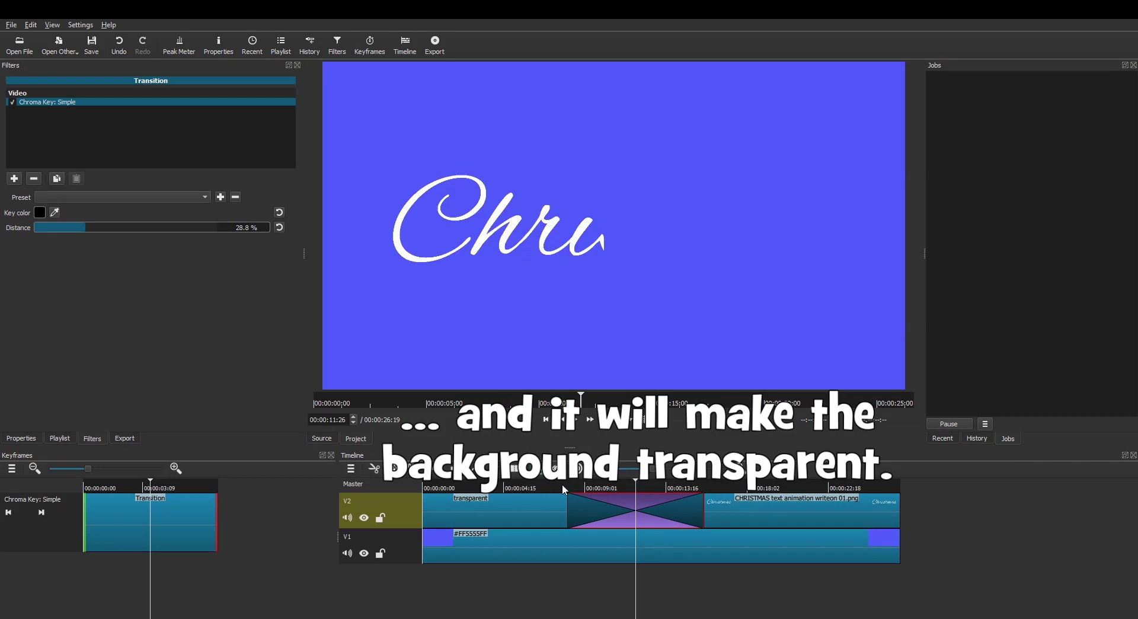
pyautogui.click(583, 488)
pyautogui.press('space')
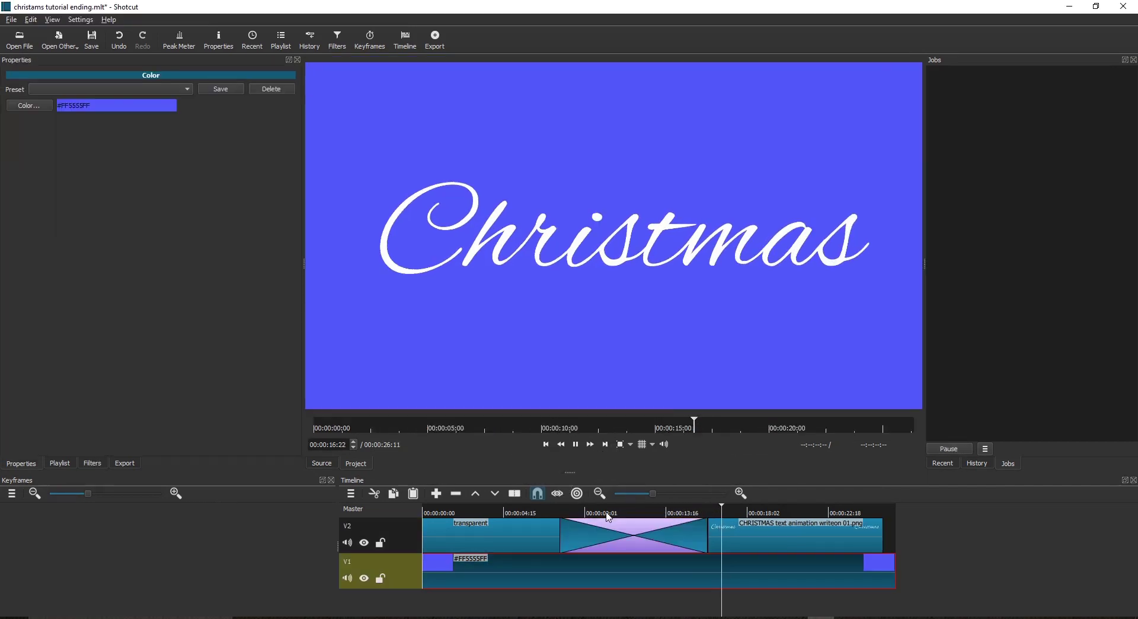
# Step: Delete the blue V1 colour clip and choose the Quicktime Animation export preset
pyautogui.press('space')
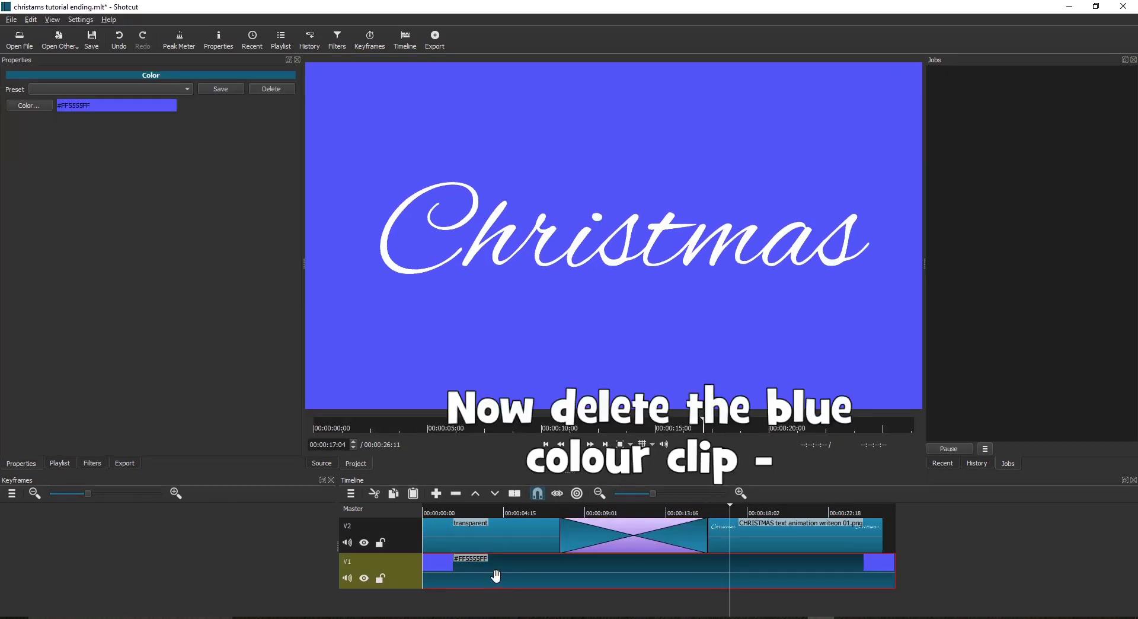
pyautogui.press('Delete')
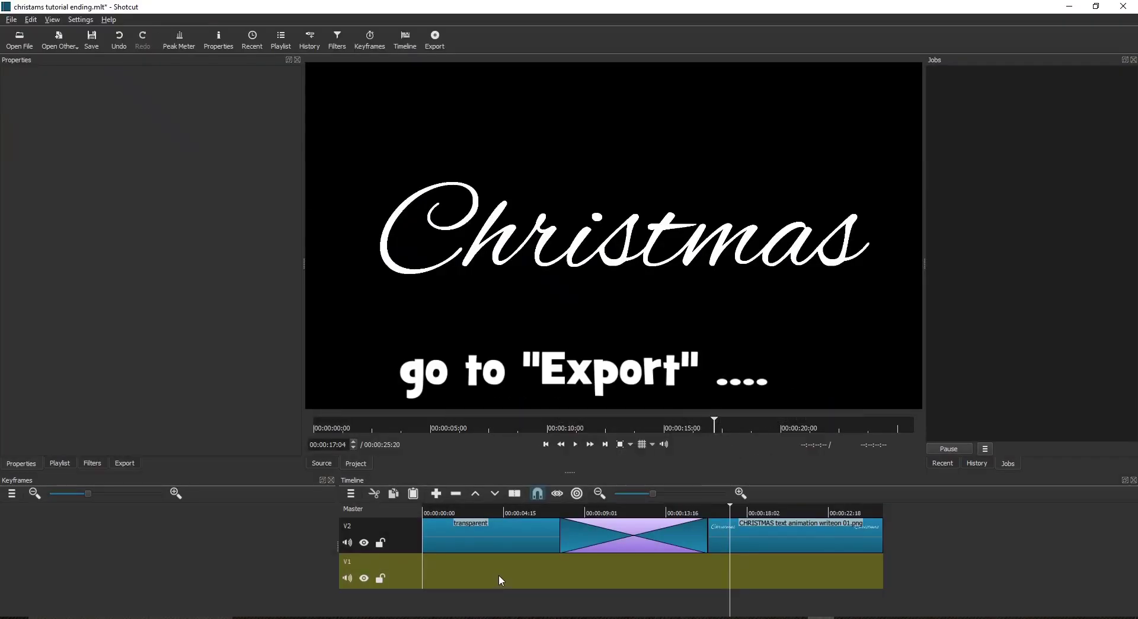
pyautogui.click(128, 463)
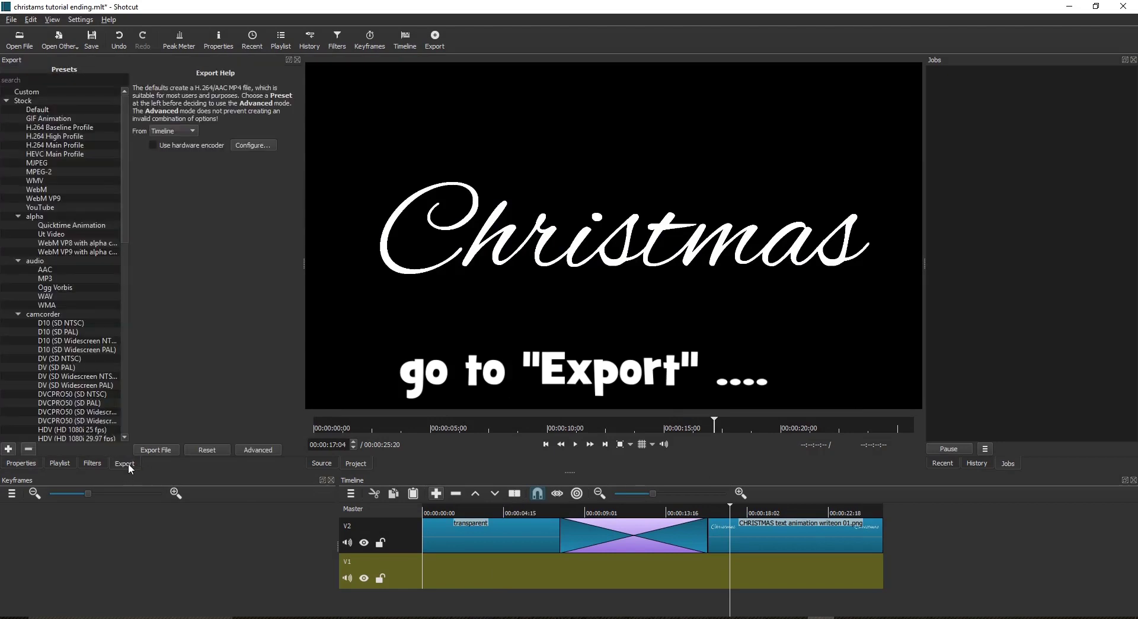
pyautogui.click(57, 226)
# Step: Export to 'christams tutorial ending.mov', save the project, and close Shotcut
pyautogui.click(171, 449)
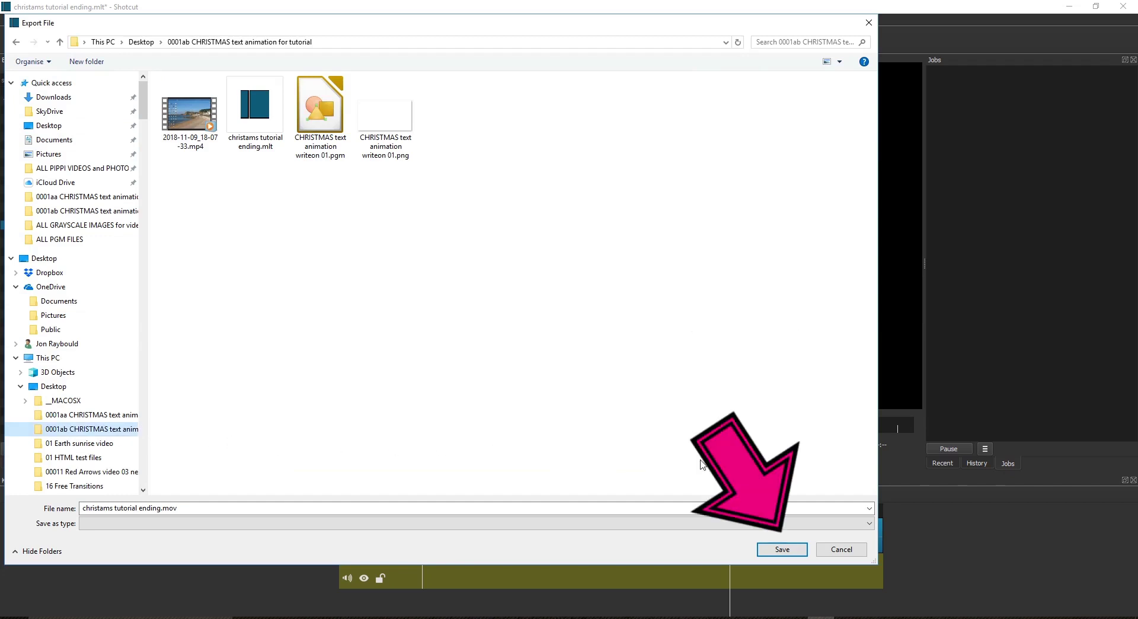
pyautogui.click(775, 551)
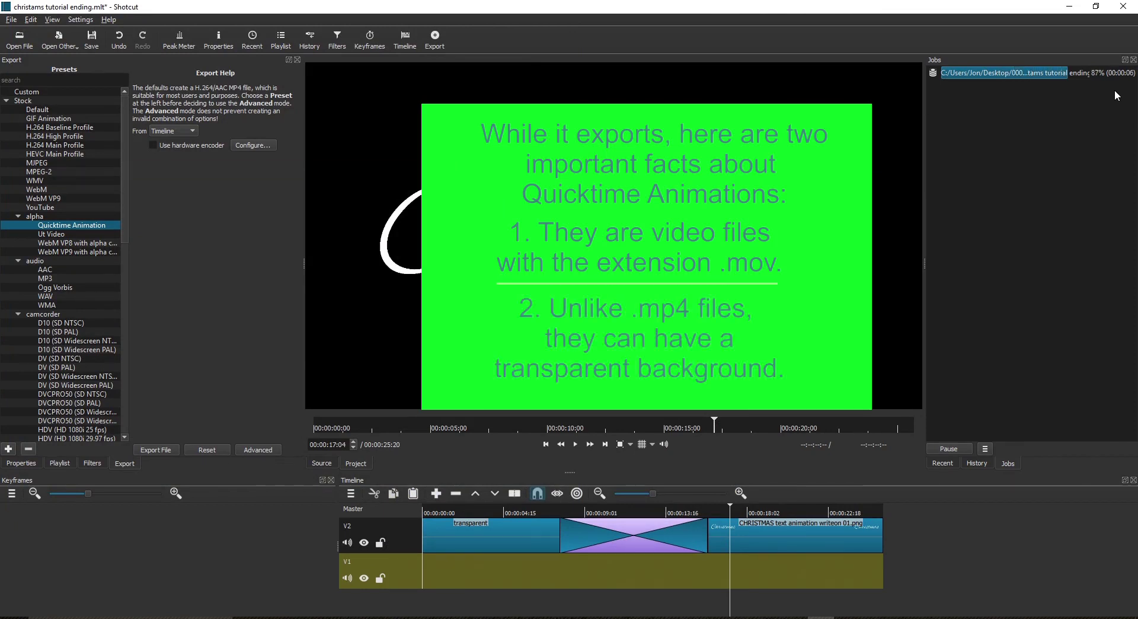
pyautogui.hotkey('ctrl', 's')
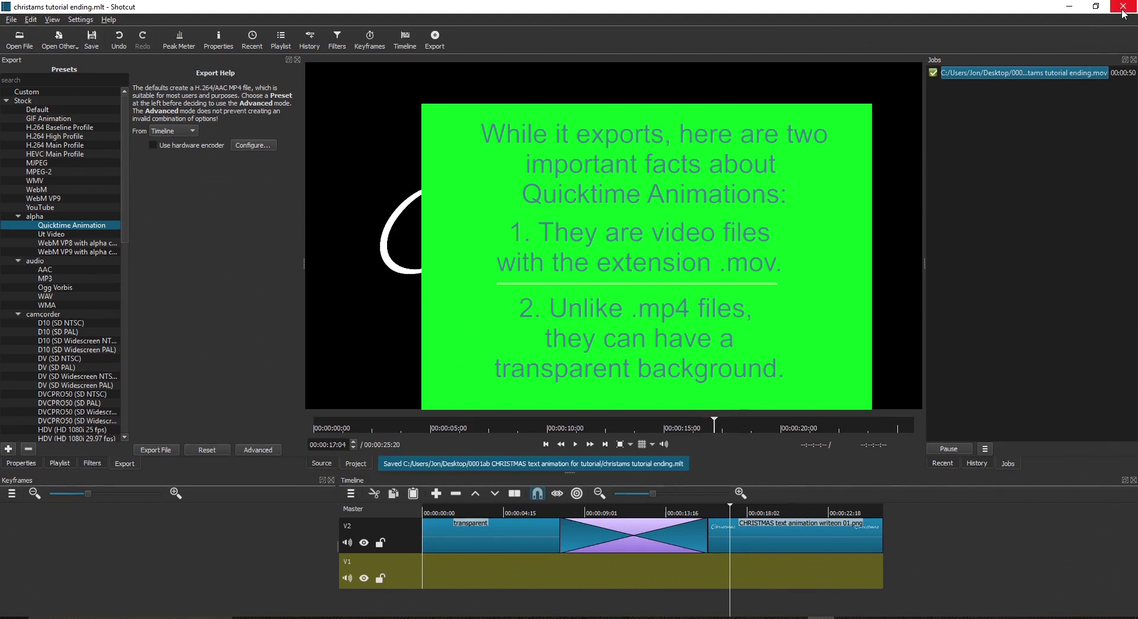
pyautogui.click(1123, 8)
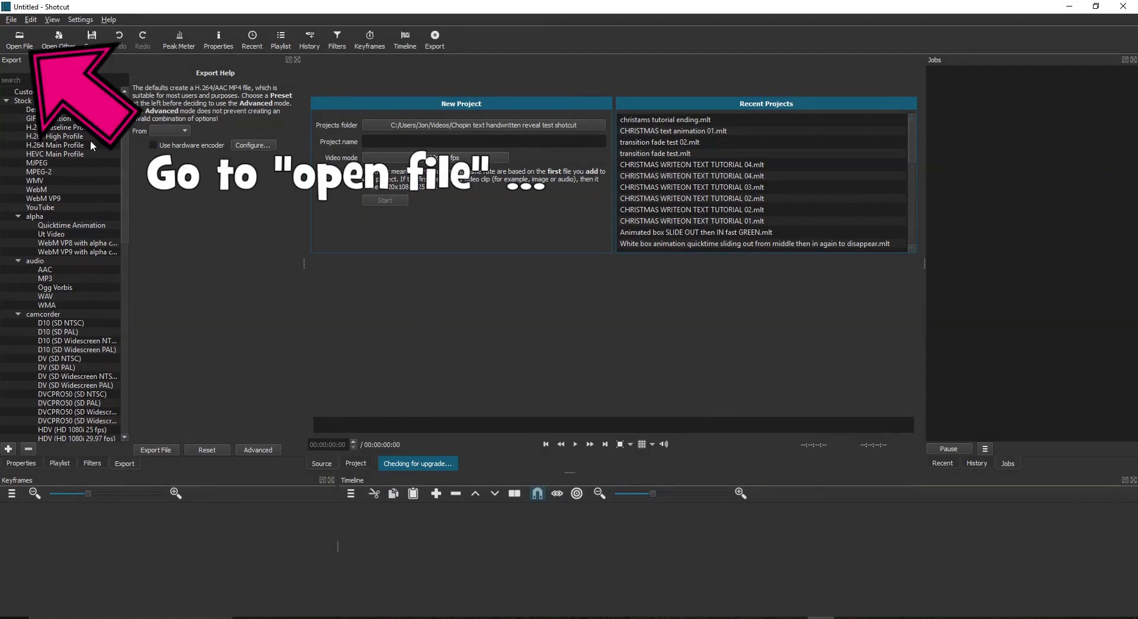
# Step: Load the exported 'christams tutorial ending.mov' as a source clip
pyautogui.click(20, 37)
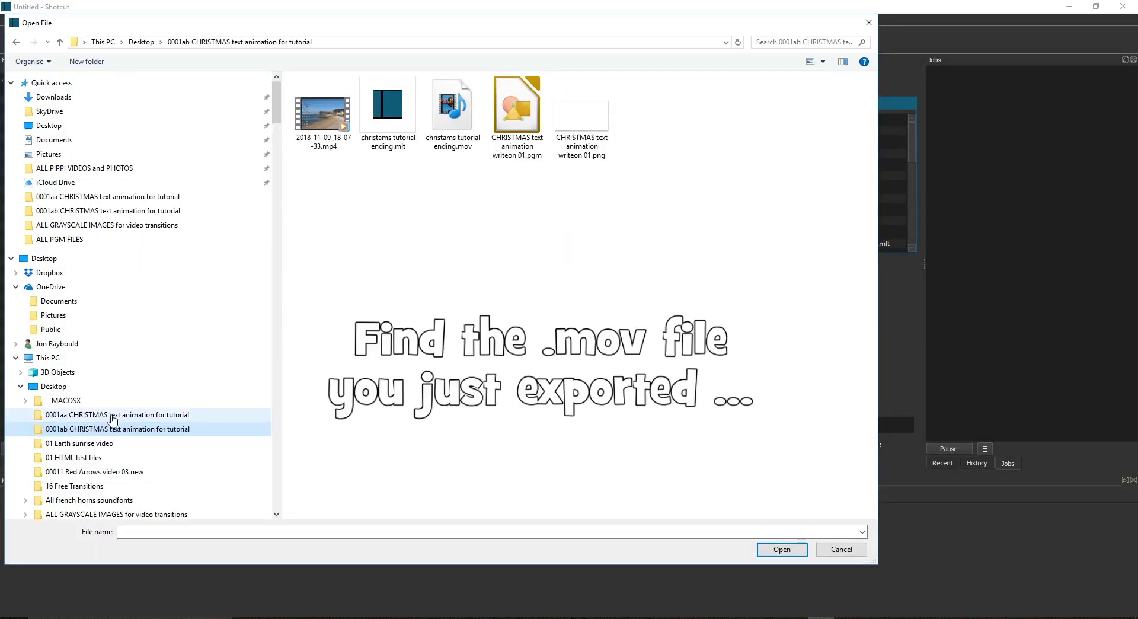
pyautogui.click(452, 119)
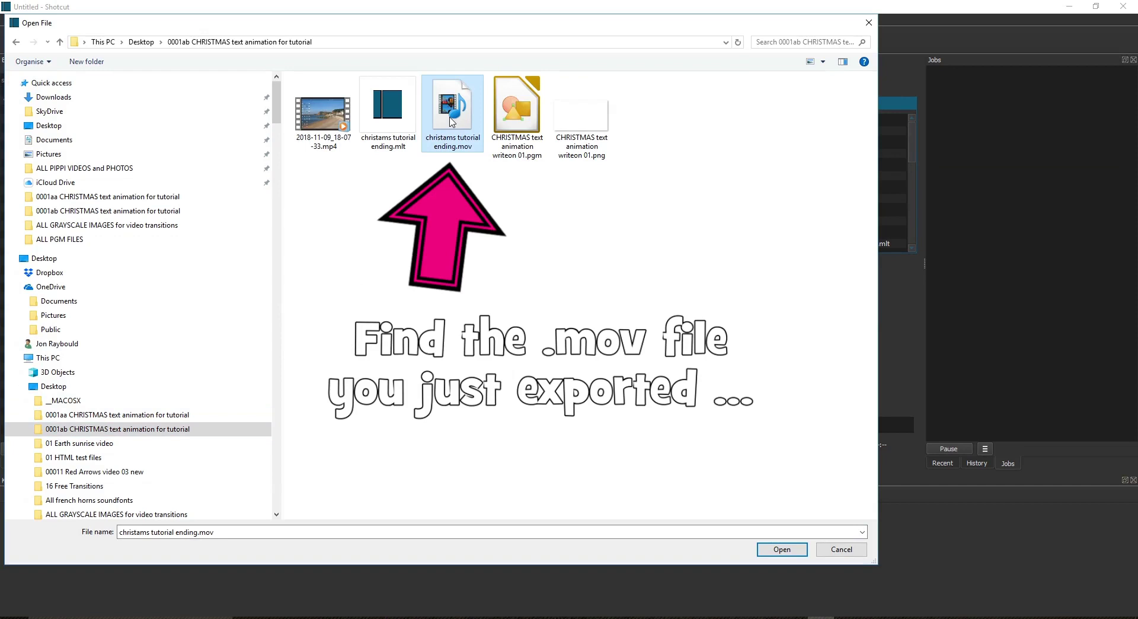
pyautogui.click(778, 551)
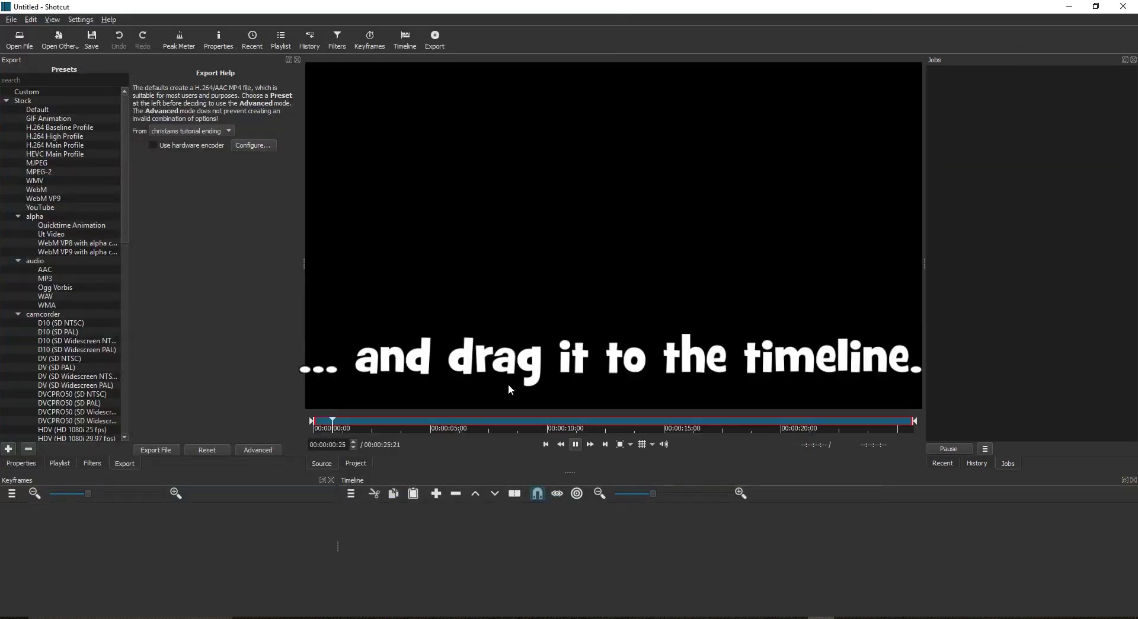
# Step: Put the .mov text clip on the timeline, add a video track, and move the clip up to V2
pyautogui.moveTo(469, 290); pyautogui.dragTo(543, 536)
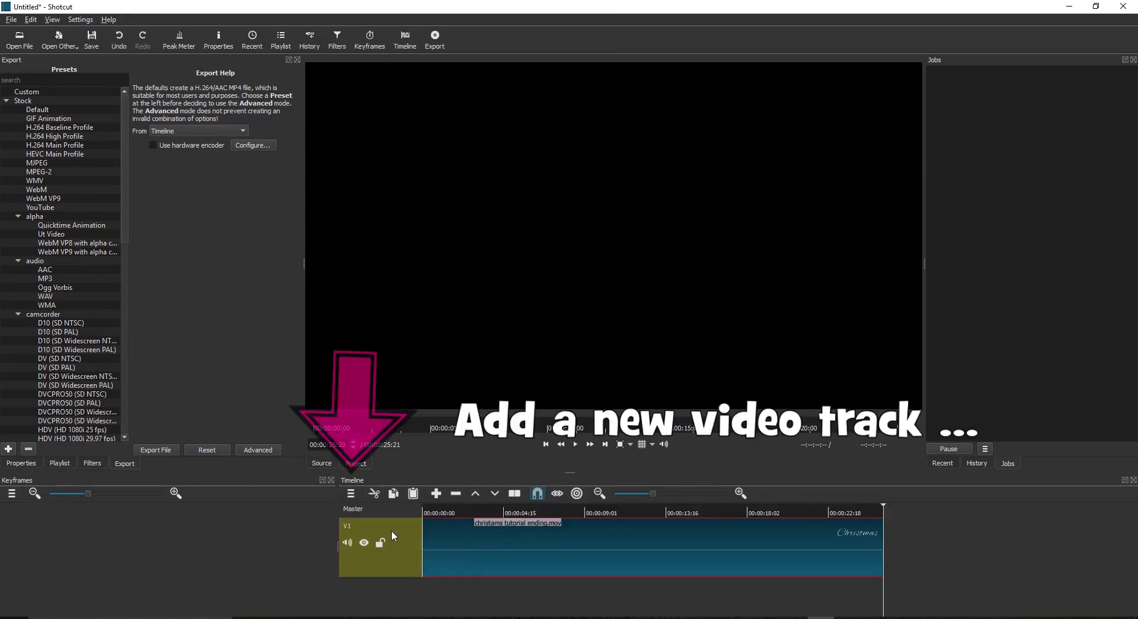
pyautogui.click(351, 494)
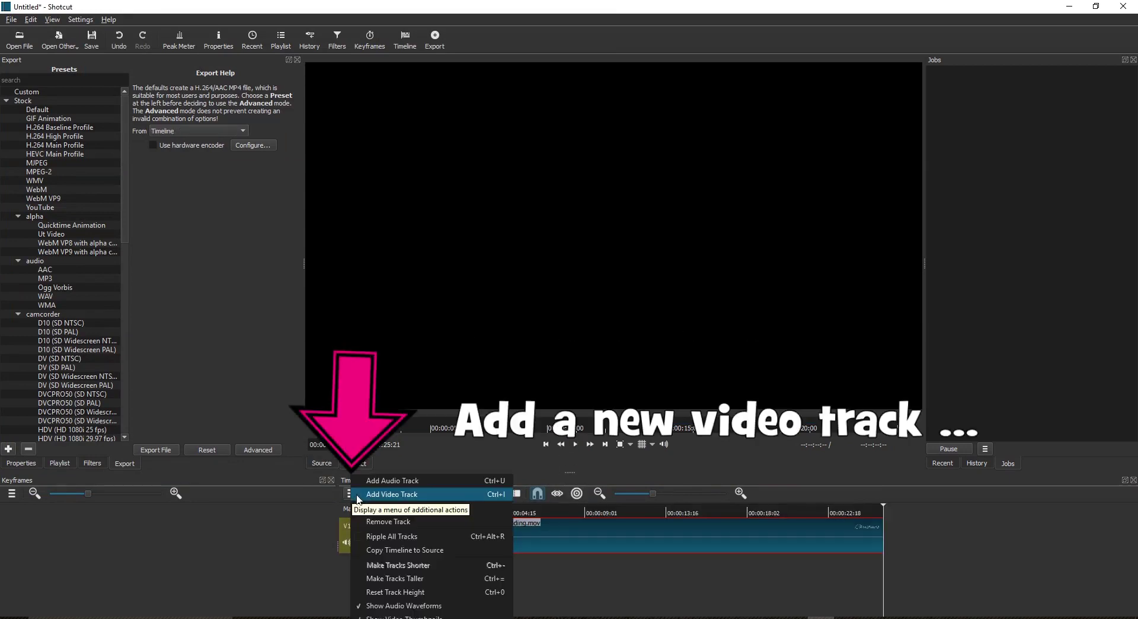
pyautogui.click(407, 489)
pyautogui.moveTo(472, 571); pyautogui.dragTo(477, 539)
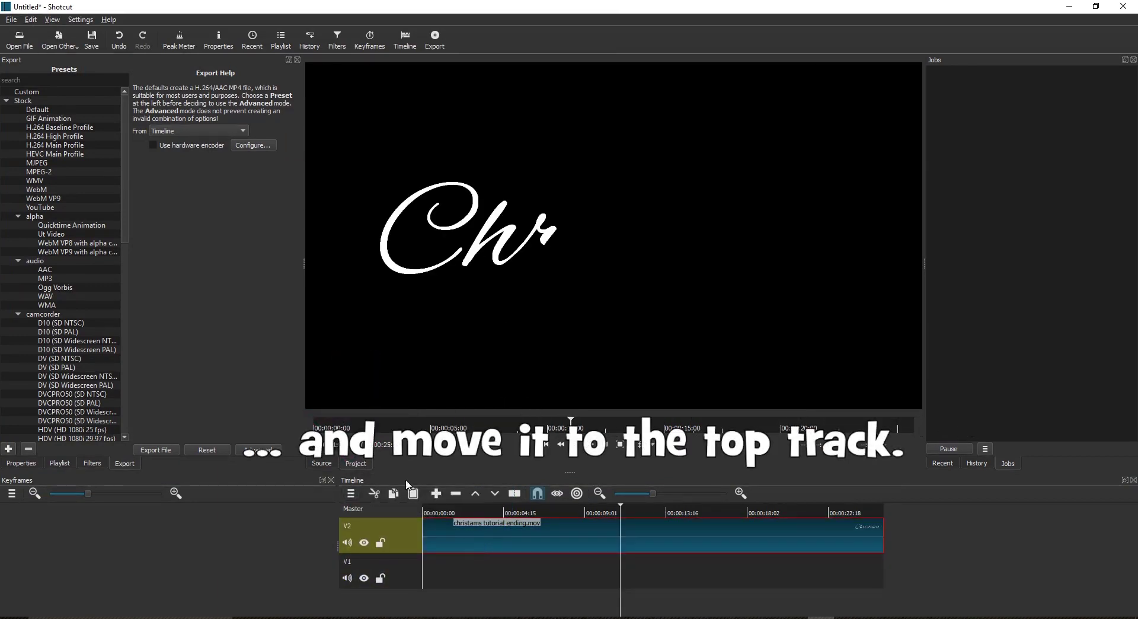
# Step: Create a dark purple colour clip, place it on V1, then delete it again
pyautogui.click(60, 42)
pyautogui.click(76, 64)
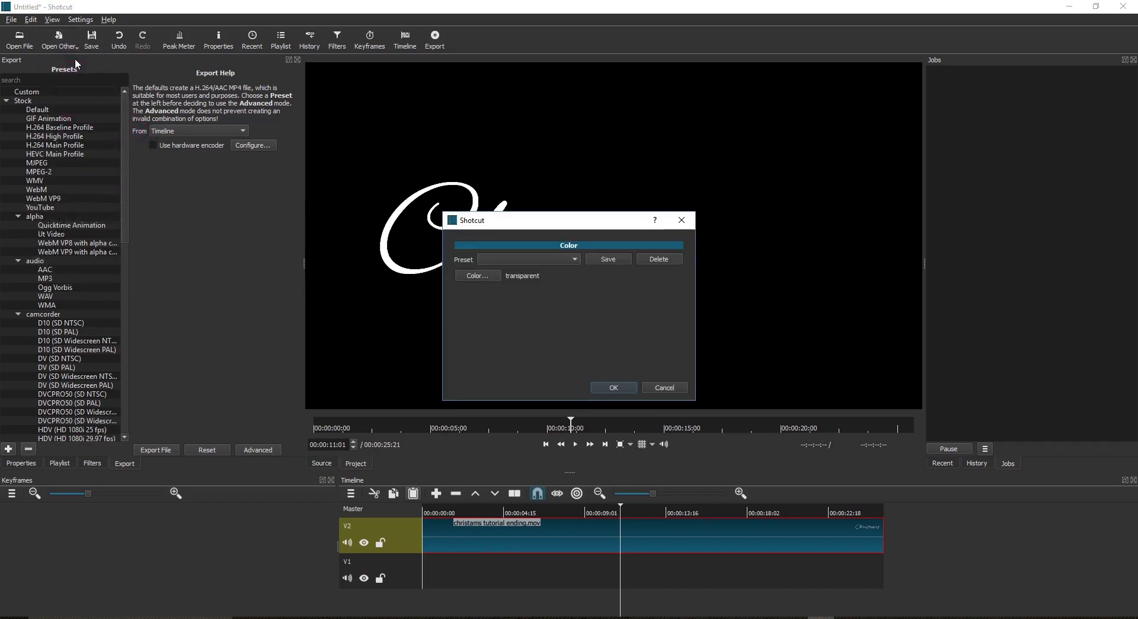
pyautogui.click(477, 276)
pyautogui.click(441, 259)
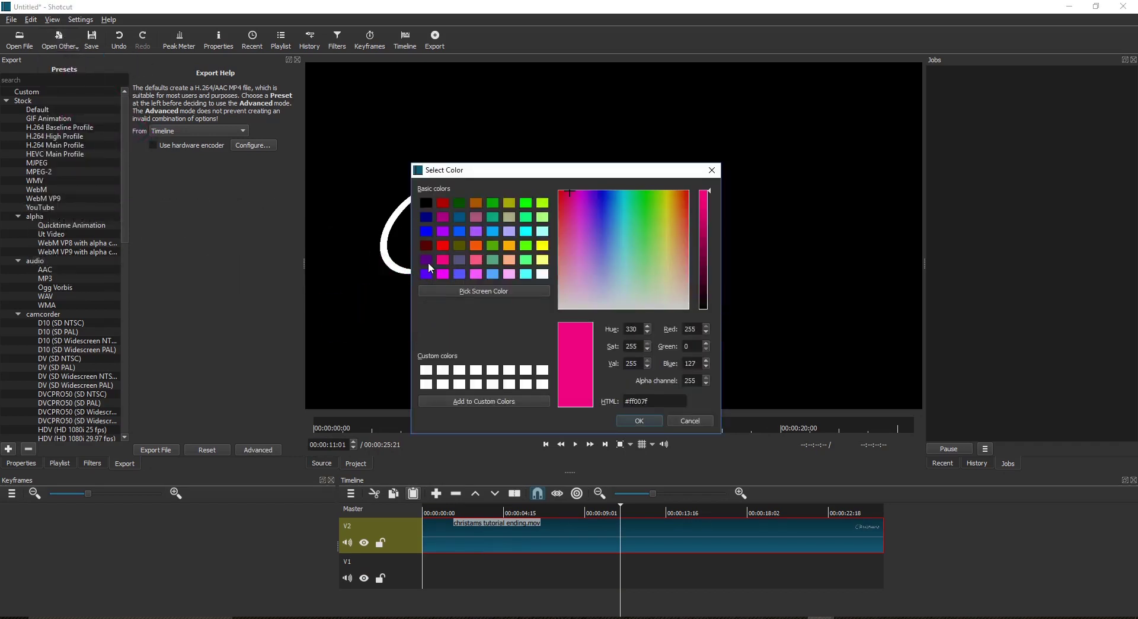
pyautogui.click(427, 259)
pyautogui.click(624, 418)
pyautogui.click(603, 387)
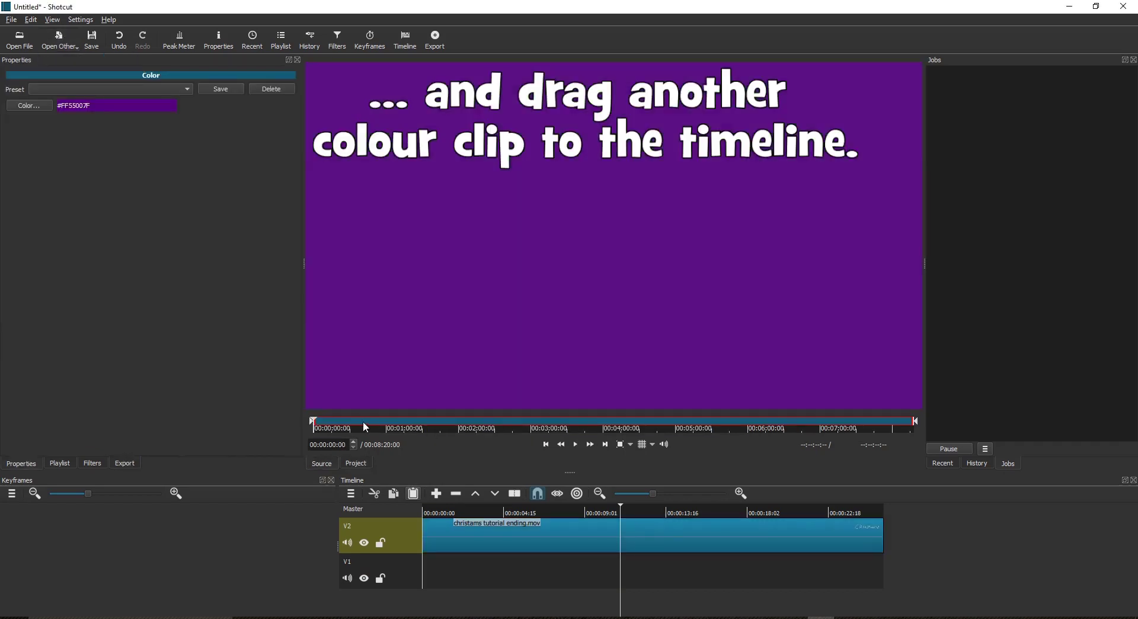
pyautogui.moveTo(429, 328); pyautogui.dragTo(817, 562)
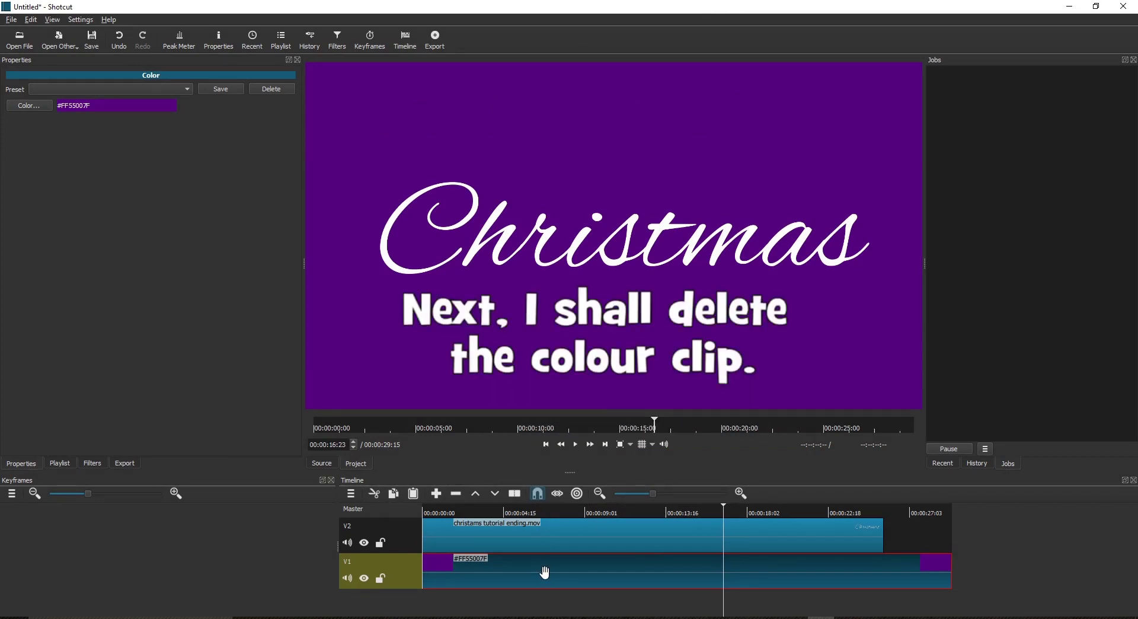
pyautogui.press('Delete')
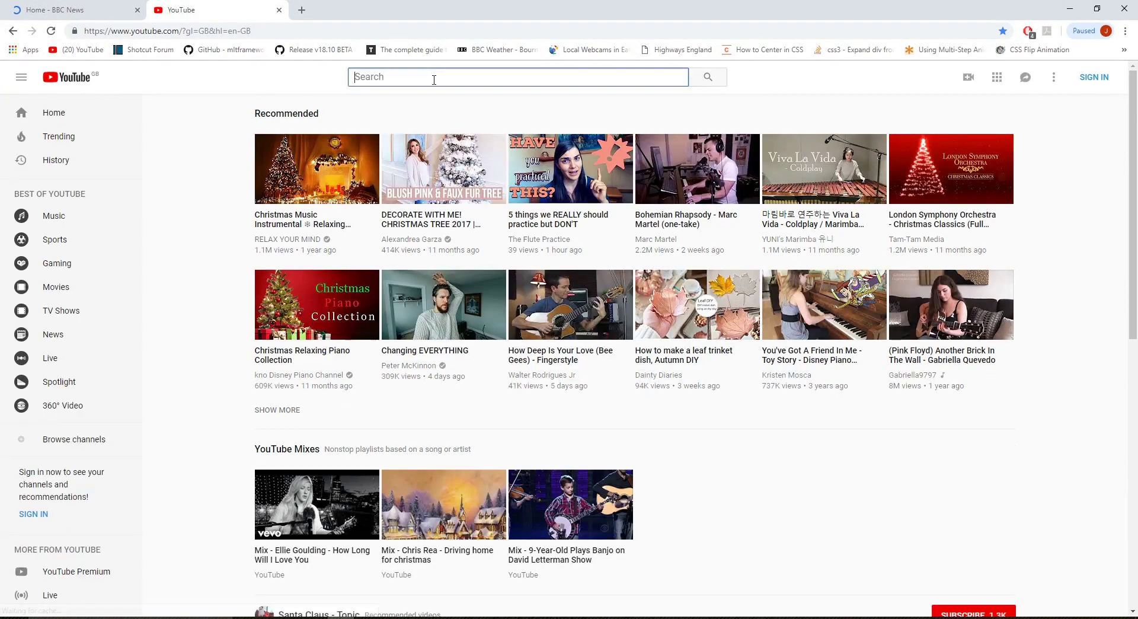
# Step: Search YouTube for 'christmas scen' and open the Breathtaking Christmas Scene Snowfall Animation video
pyautogui.write('christmas scene')
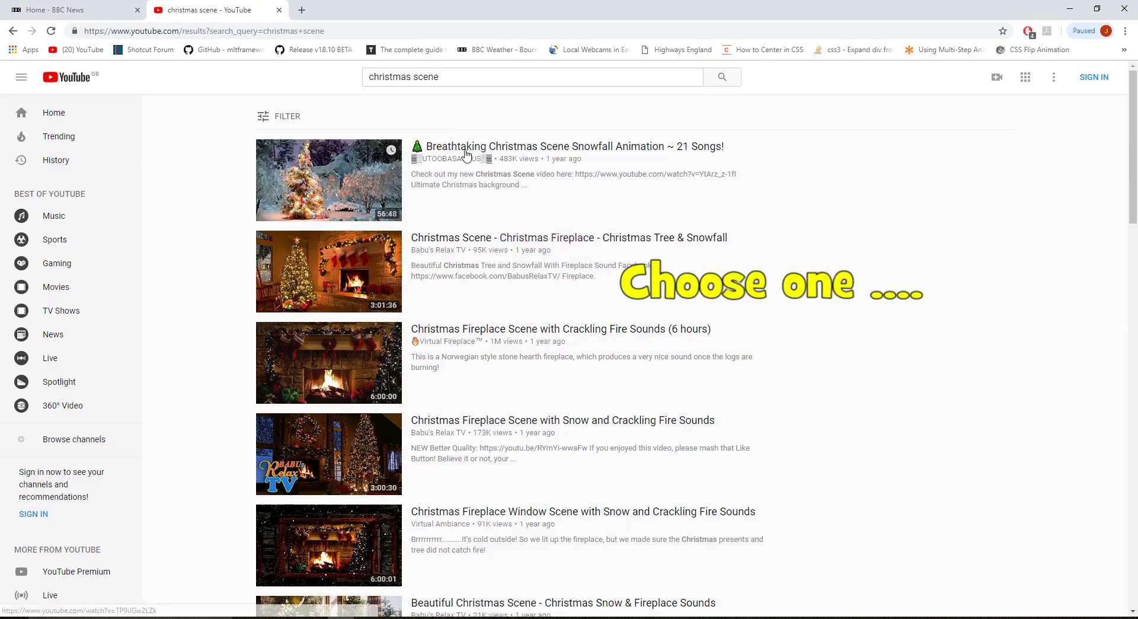
pyautogui.click(465, 155)
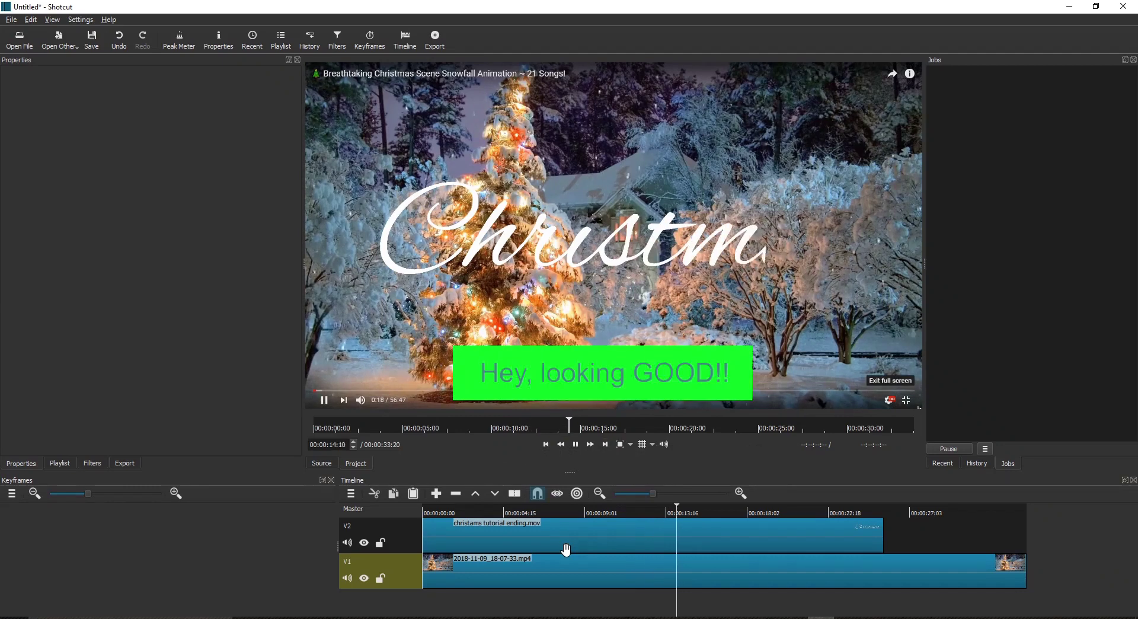
# Step: Stop playback and add a third, empty video track V3 above the existing tracks
pyautogui.press('space')
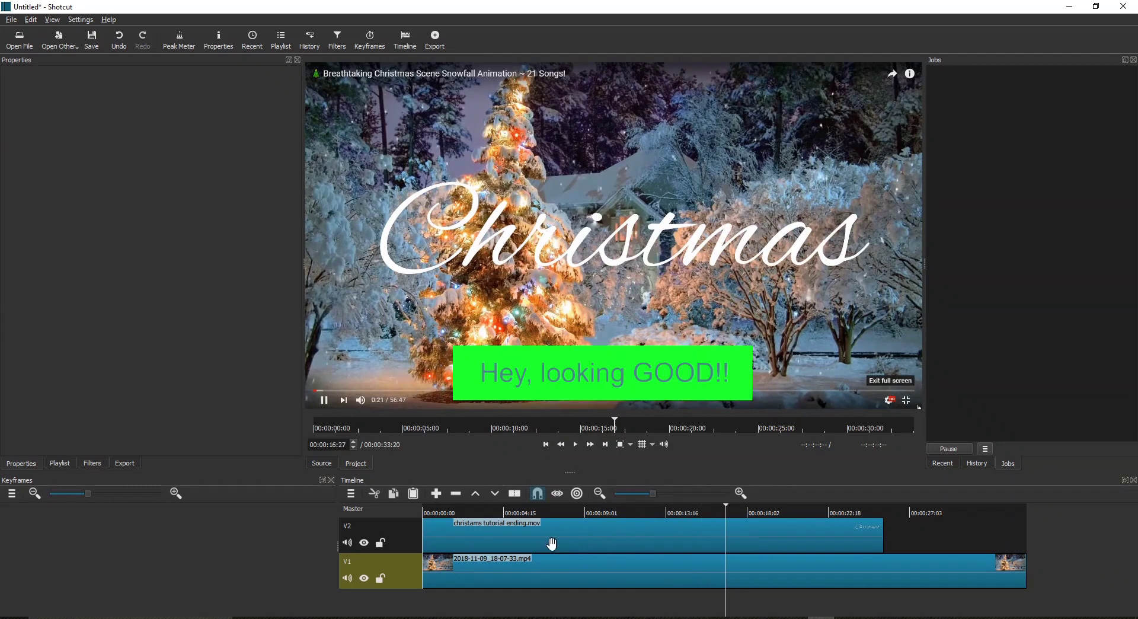
pyautogui.click(551, 543)
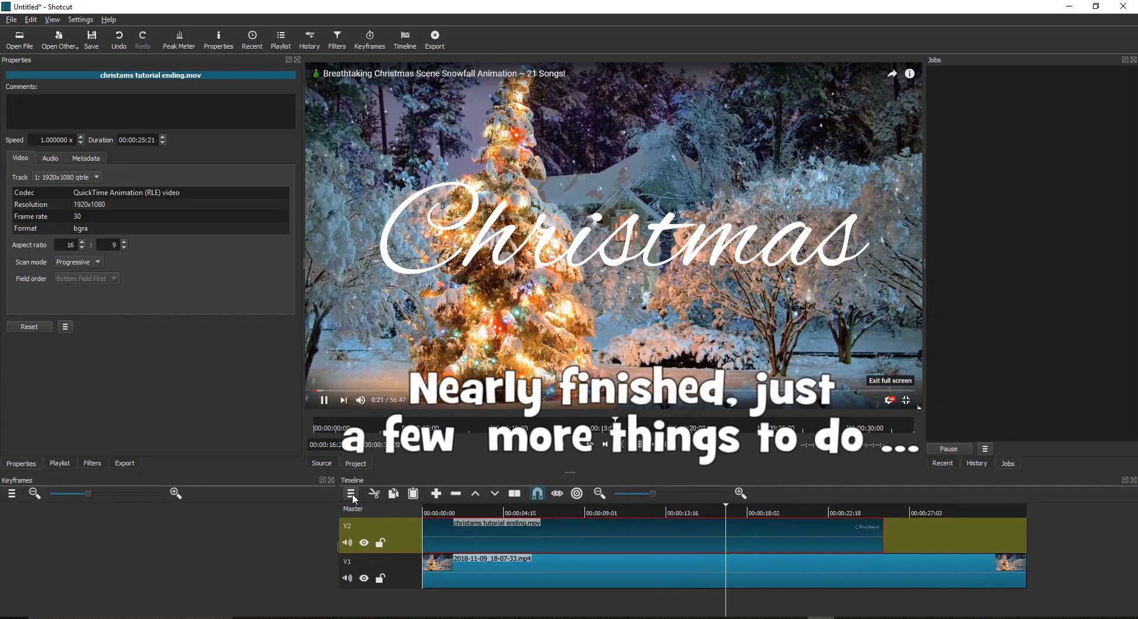
pyautogui.click(352, 495)
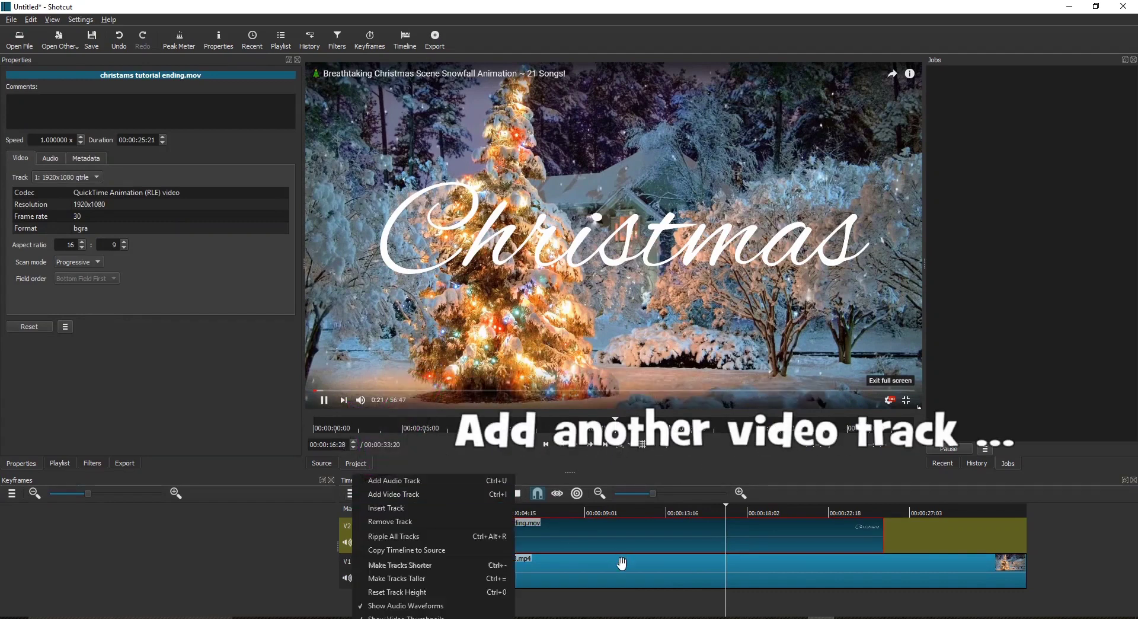
pyautogui.click(622, 563)
pyautogui.click(349, 494)
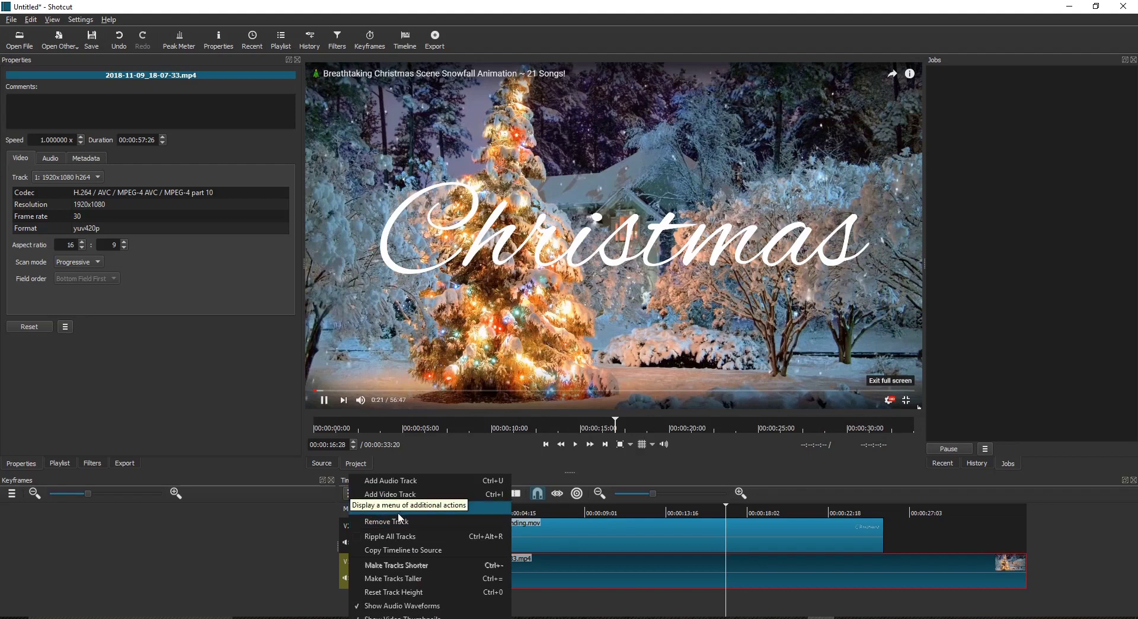
pyautogui.click(407, 496)
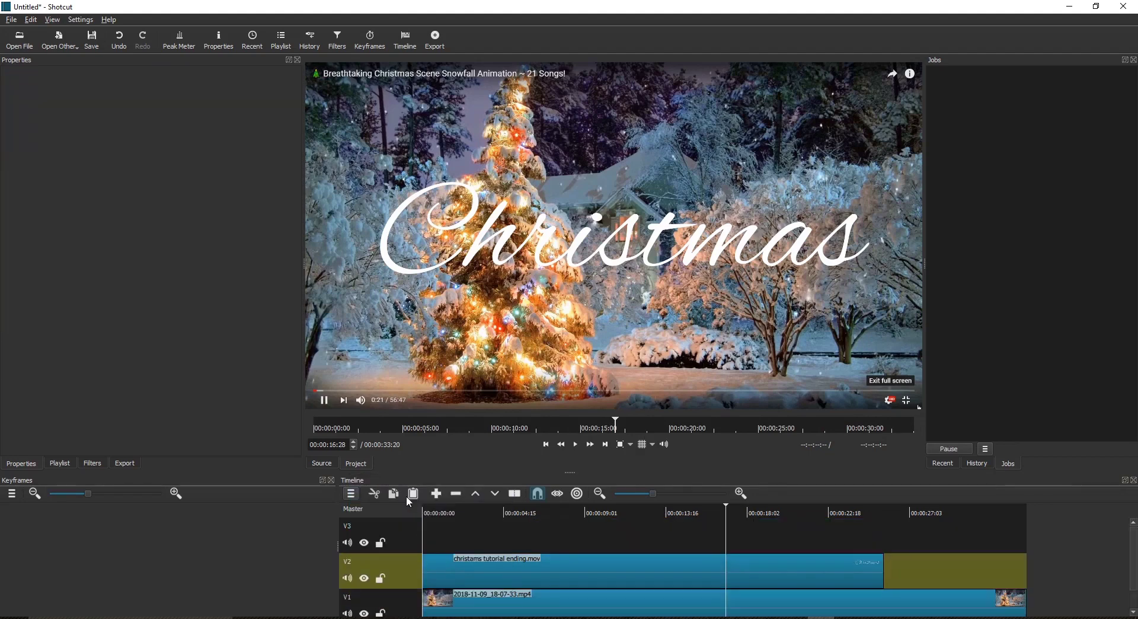
# Step: Select the Christmas text clip on V2 and bring up its filter list
pyautogui.click(465, 569)
pyautogui.click(92, 463)
pyautogui.click(15, 176)
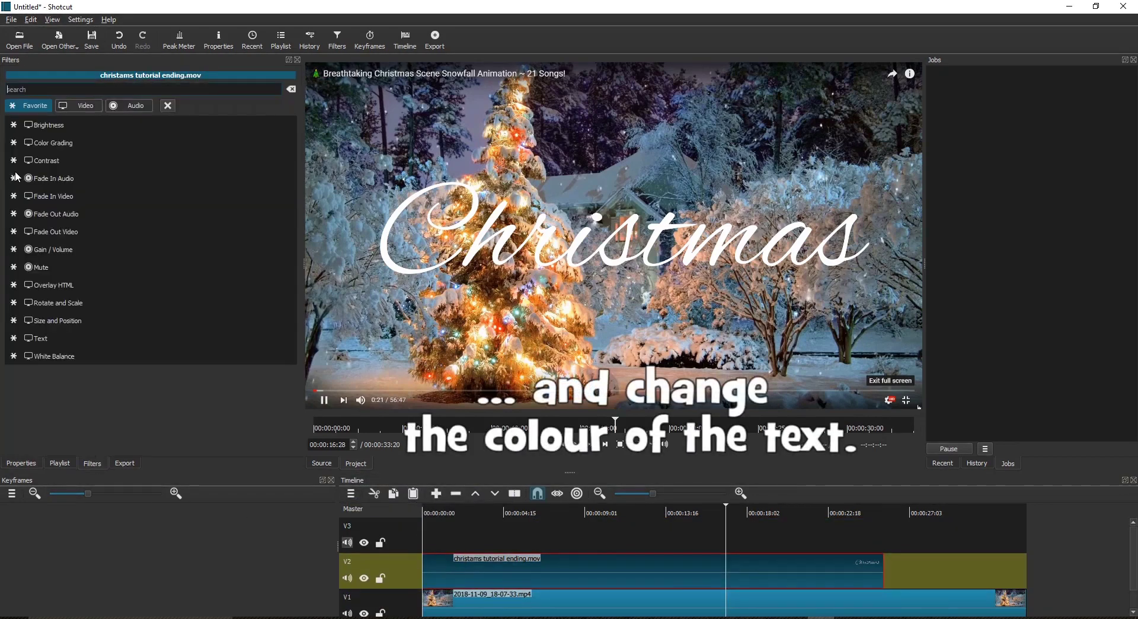
# Step: Add Color Grading to the text clip, setting highlights to about R 14.1, G 5.5, B 7.9
pyautogui.write('colo')
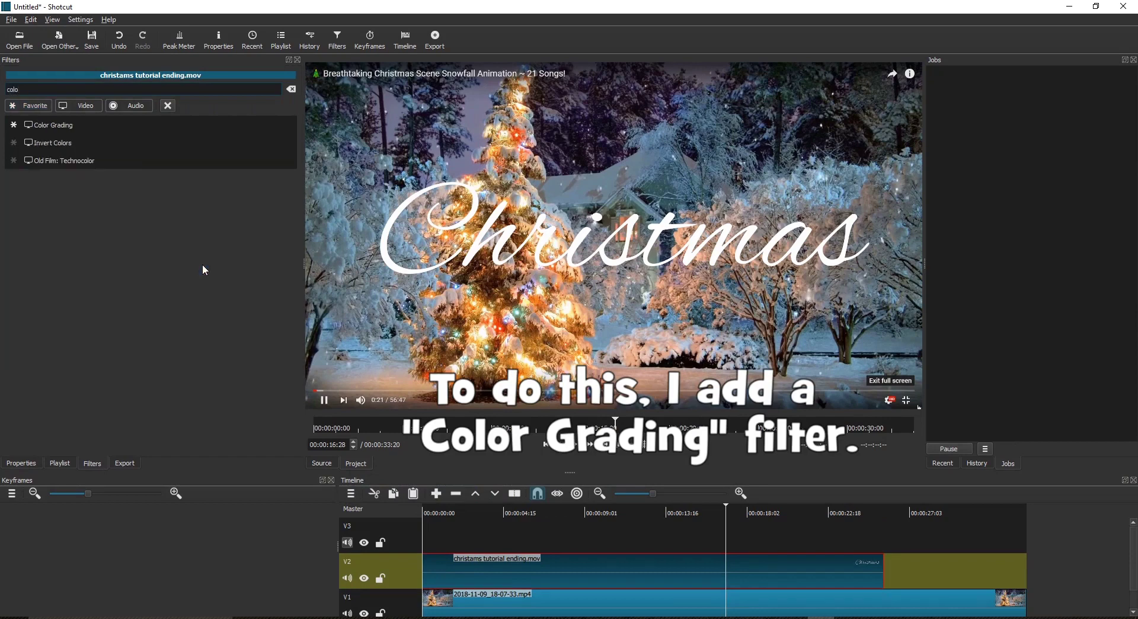
pyautogui.click(65, 125)
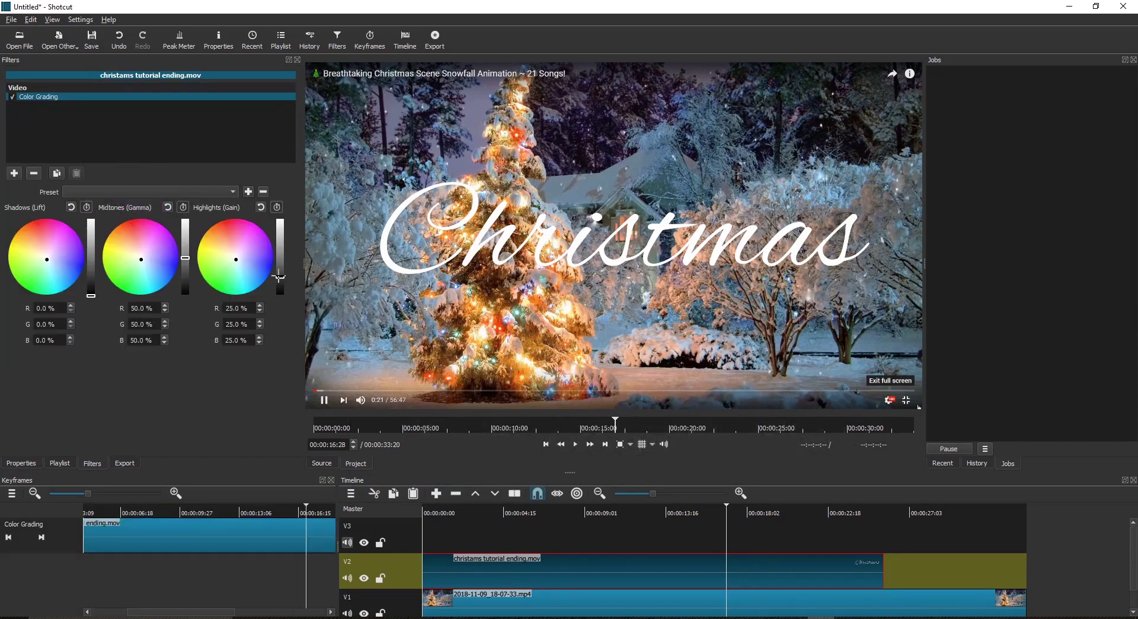
pyautogui.moveTo(280, 277); pyautogui.dragTo(280, 285)
pyautogui.click(243, 242)
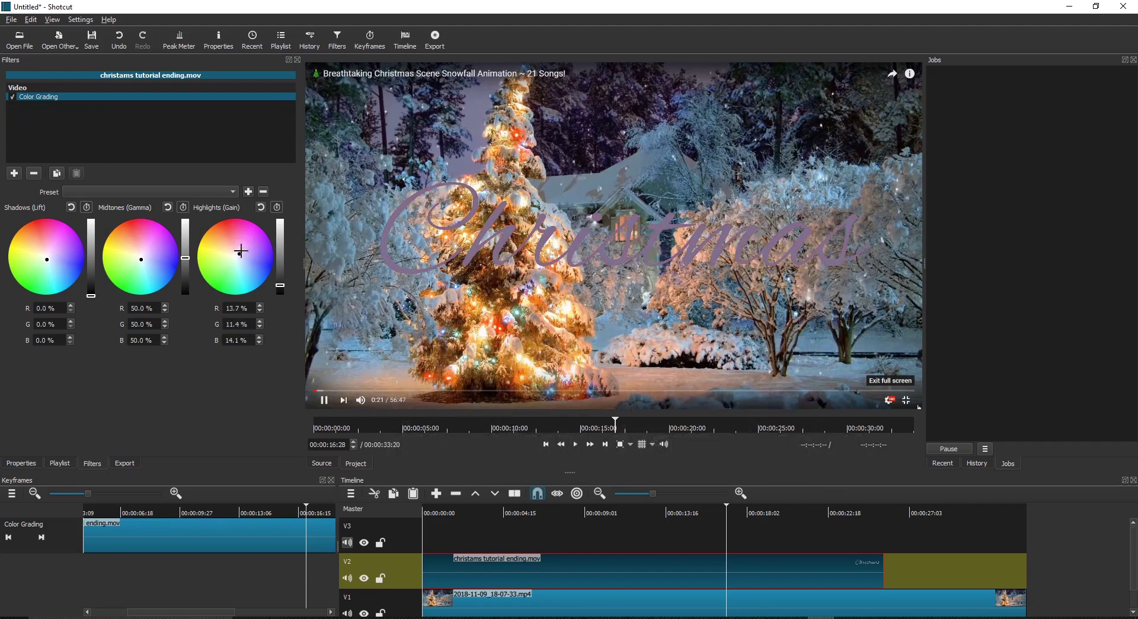
pyautogui.moveTo(246, 253)
pyautogui.mouseDown()
pyautogui.moveTo(231, 240)
pyautogui.moveTo(205, 249)
pyautogui.moveTo(228, 262)
pyautogui.moveTo(241, 236)
pyautogui.mouseUp()
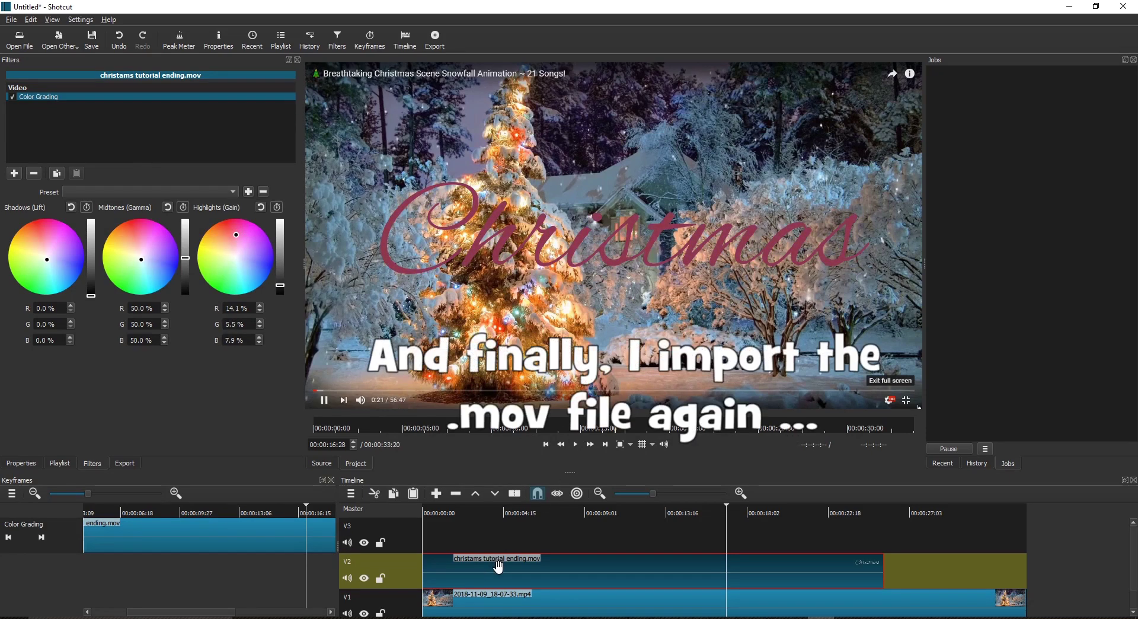
pyautogui.click(465, 537)
# Step: Open christams tutorial ending.mov again in the Source player
pyautogui.click(13, 38)
pyautogui.click(452, 113)
pyautogui.click(769, 550)
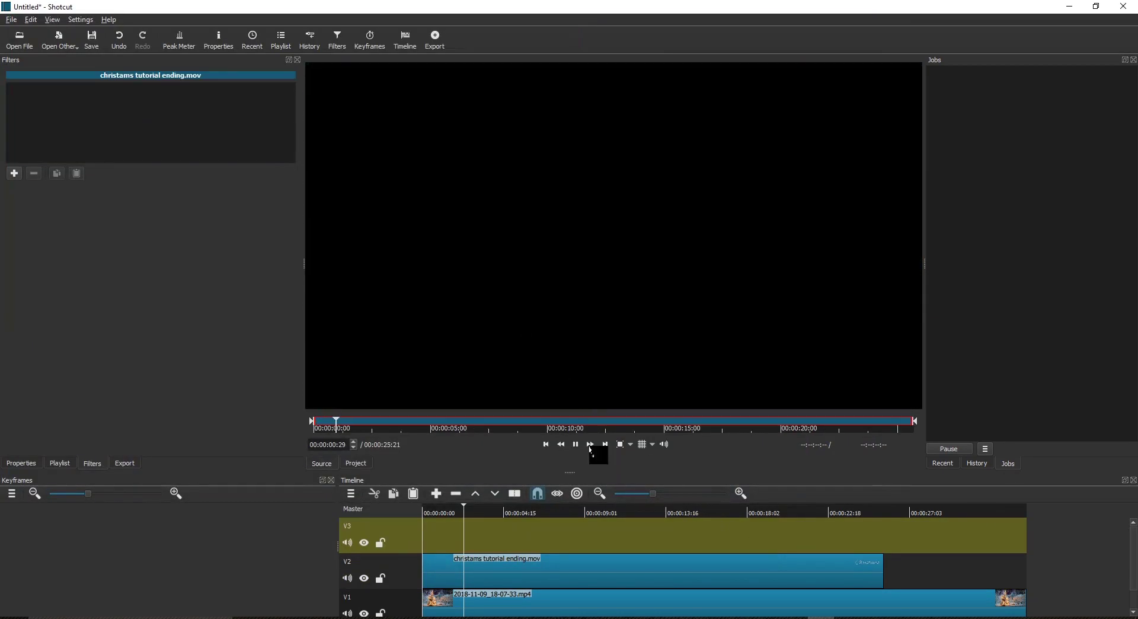
# Step: Put the graded copy on V3 and the fresh copy on V2, both starting at 00:00:00
pyautogui.moveTo(592, 450); pyautogui.dragTo(604, 521)
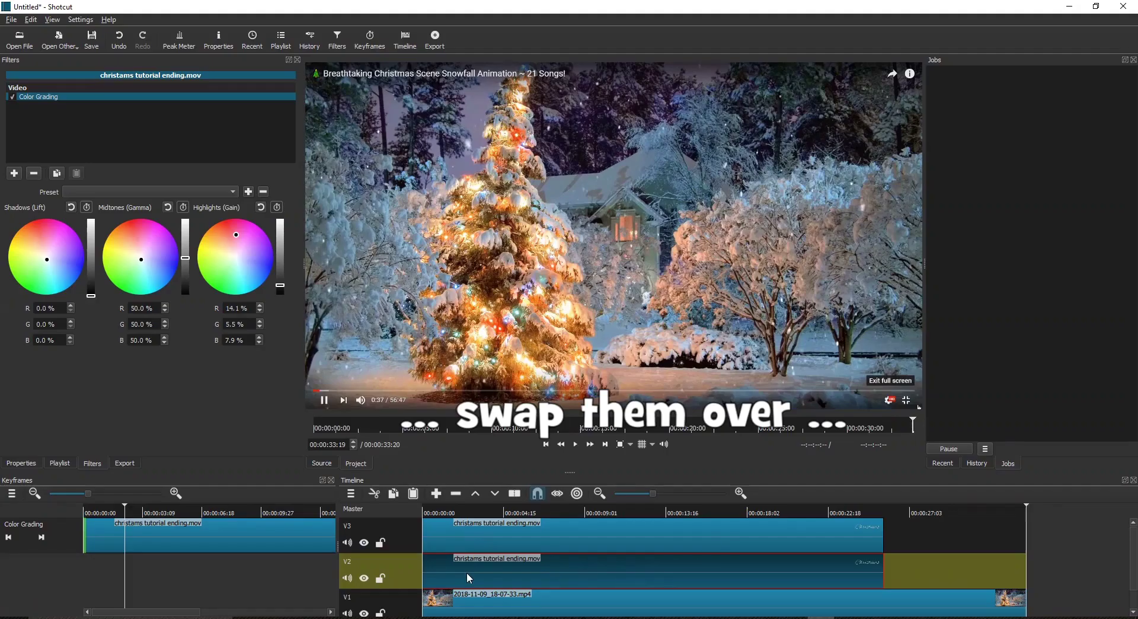
pyautogui.moveTo(475, 536); pyautogui.dragTo(947, 538)
pyautogui.moveTo(835, 540); pyautogui.dragTo(844, 563)
pyautogui.moveTo(941, 537); pyautogui.dragTo(451, 538)
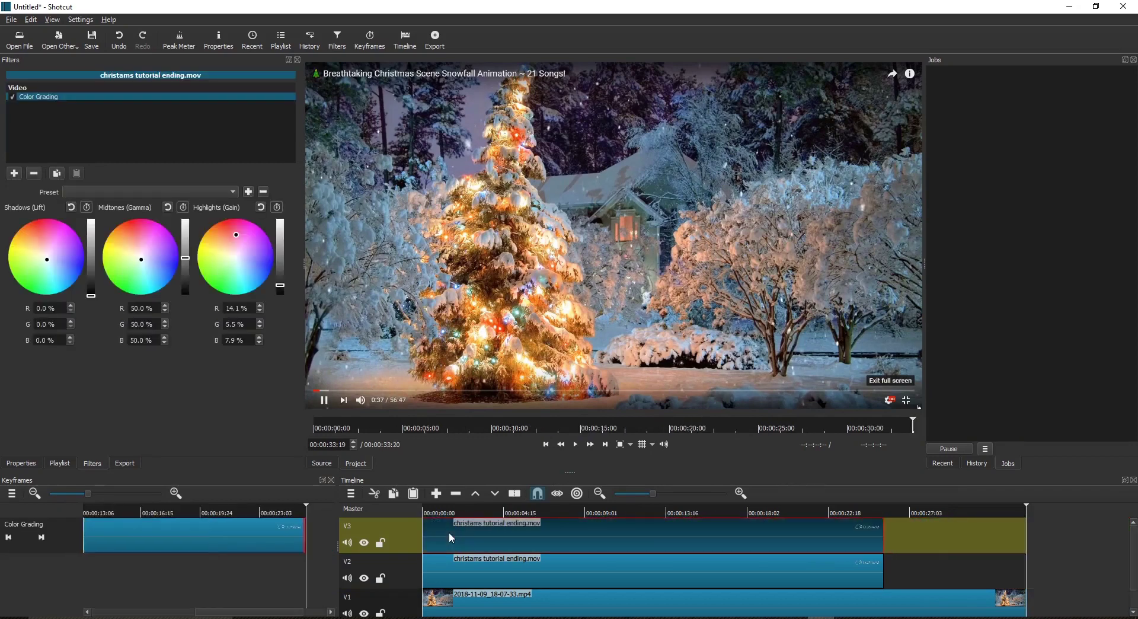
# Step: Add a Size and Position filter to the ungraded text clip on V2
pyautogui.click(473, 564)
pyautogui.click(14, 173)
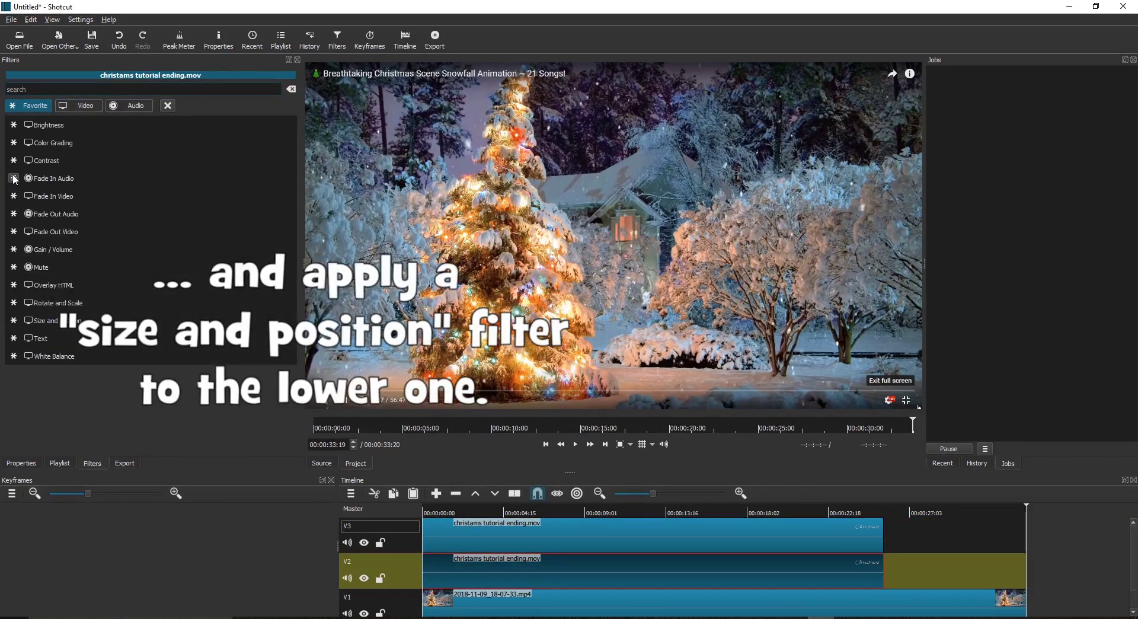
pyautogui.write('size')
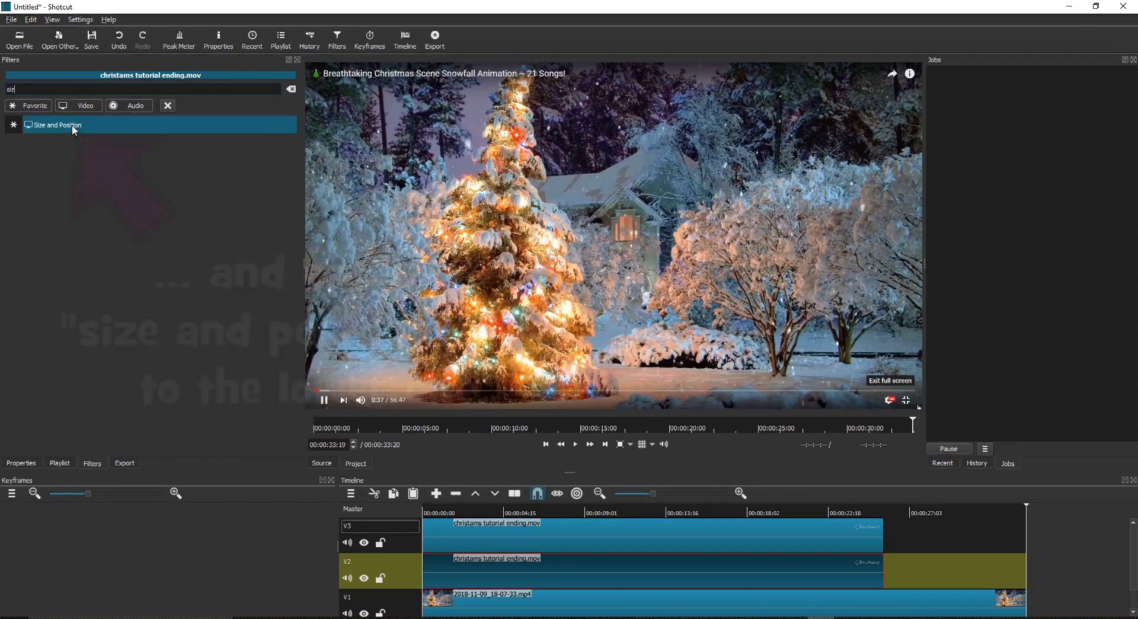
pyautogui.click(73, 124)
# Step: Offset the V2 copy to position 6, 6 for a 3D edge, then replay the title
pyautogui.moveTo(562, 513); pyautogui.dragTo(625, 246)
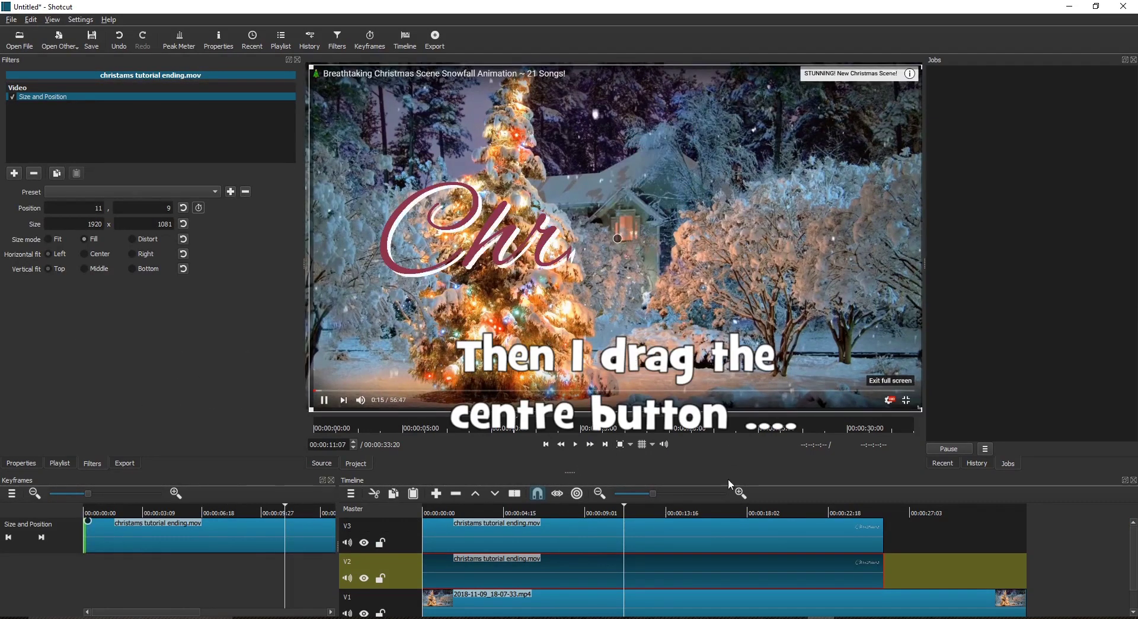
pyautogui.click(774, 515)
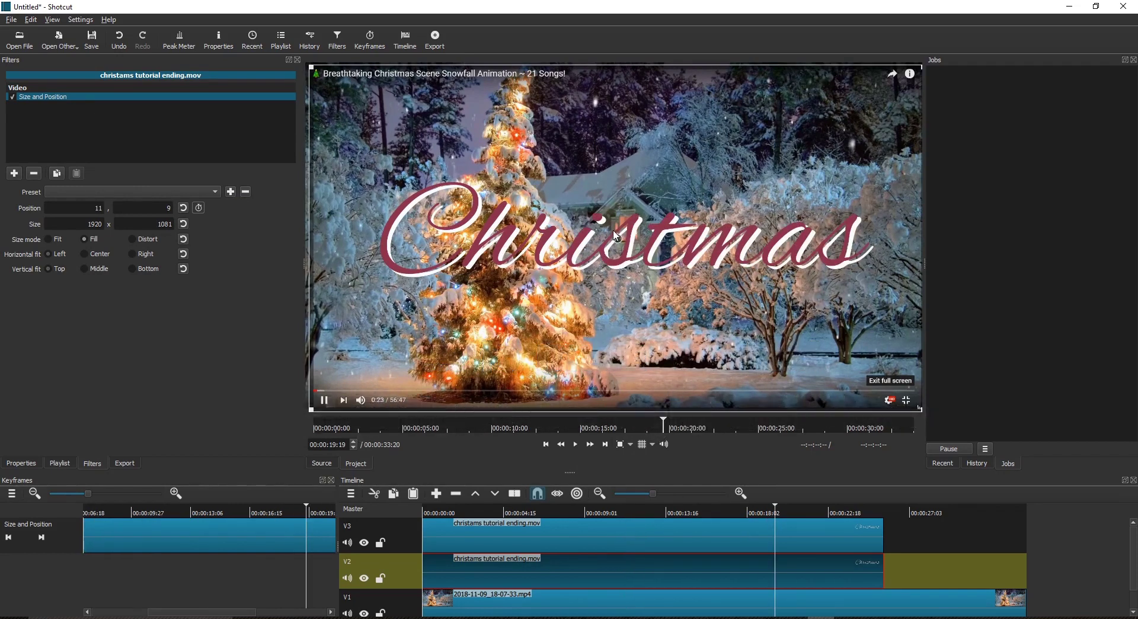
pyautogui.moveTo(616, 239); pyautogui.dragTo(615, 235)
pyautogui.click(549, 513)
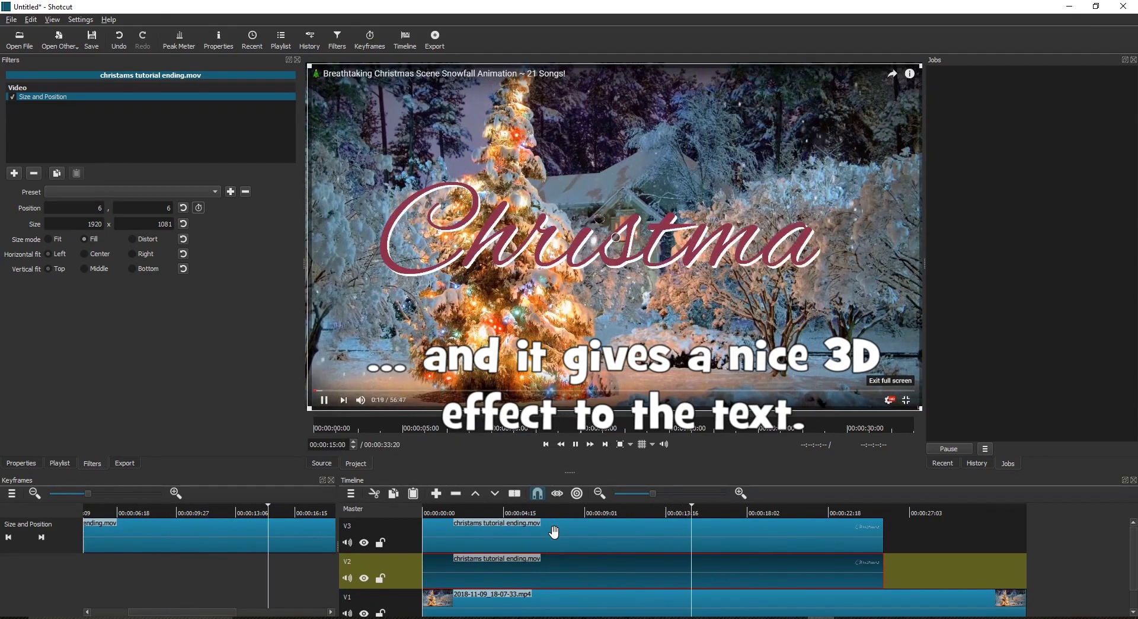
pyautogui.press('space')
# Step: Set Speed to 2 for both the V3 and V2 title clips, then play back to check
pyautogui.click(553, 532)
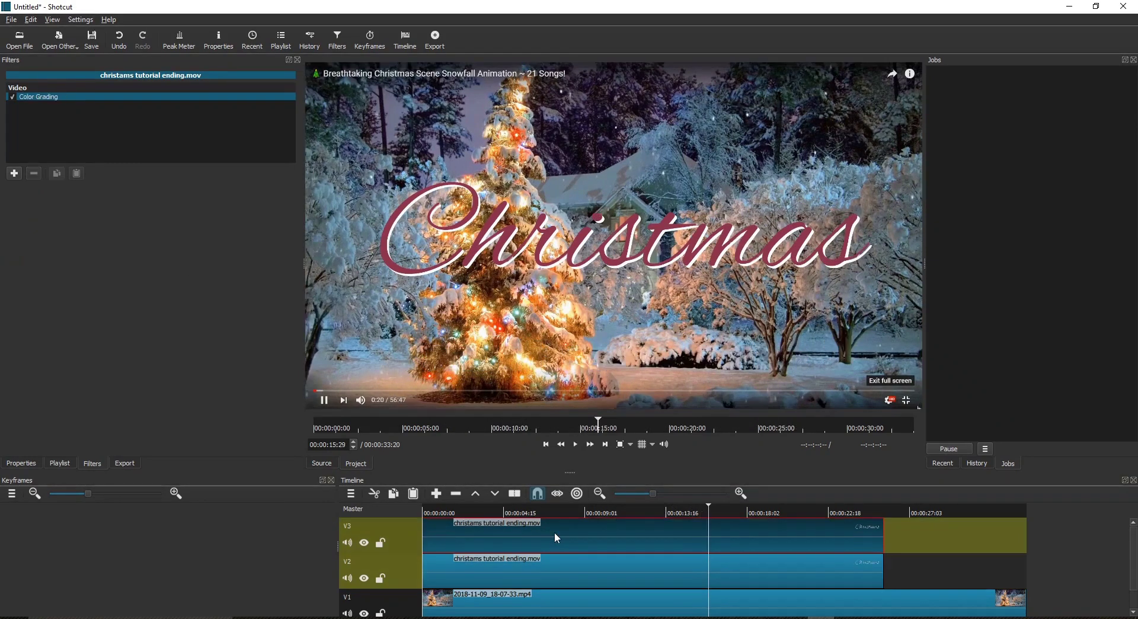
pyautogui.click(22, 463)
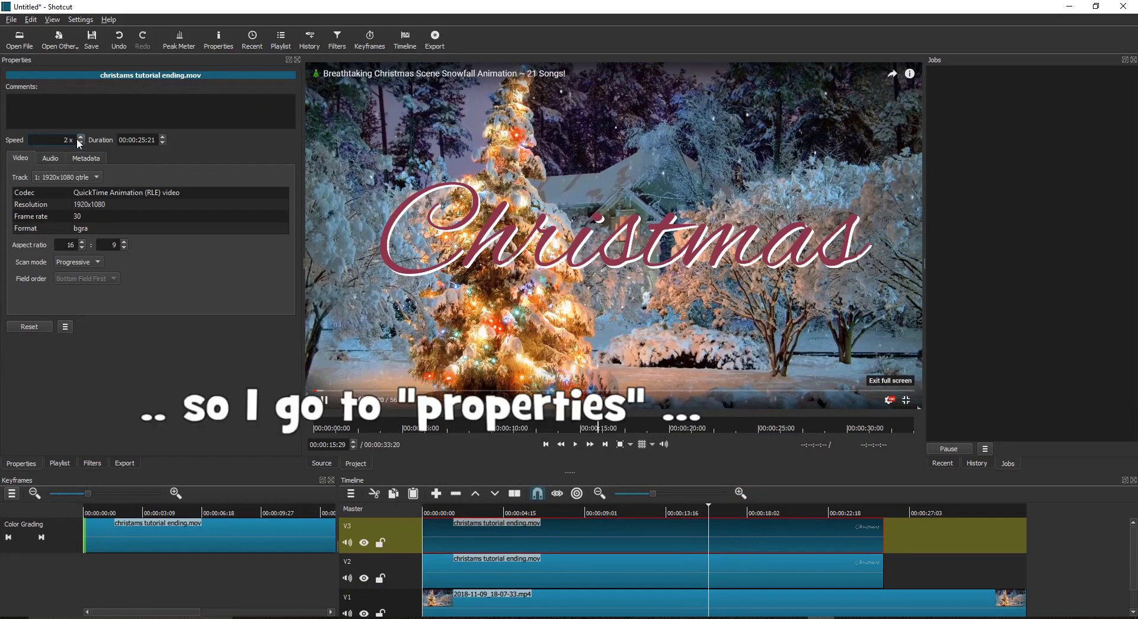
pyautogui.press('Return')
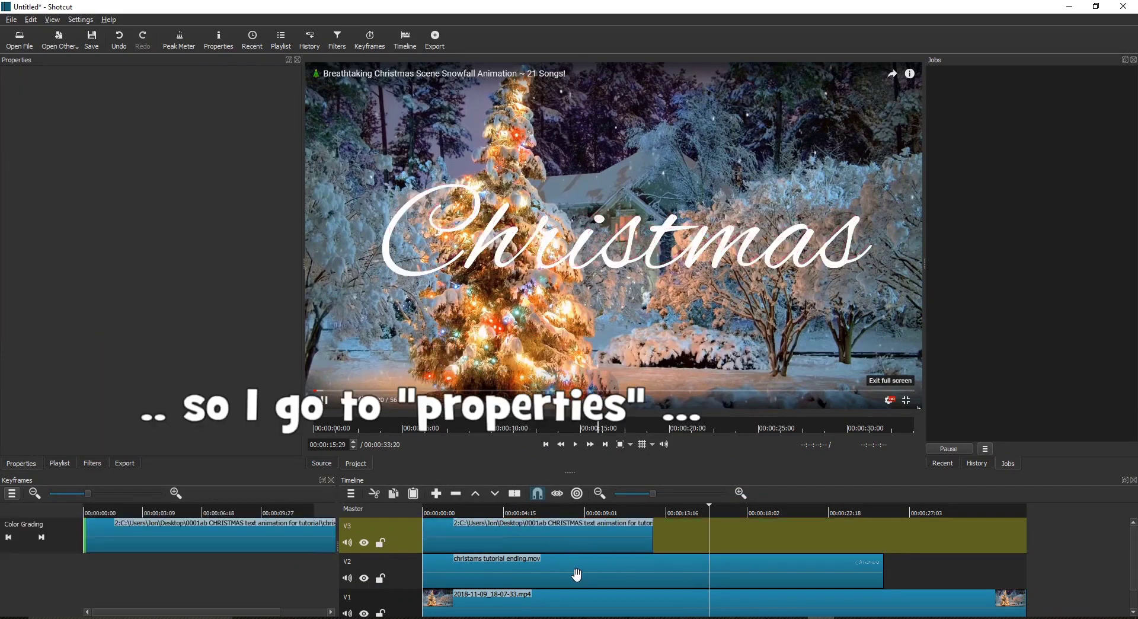
pyautogui.click(576, 574)
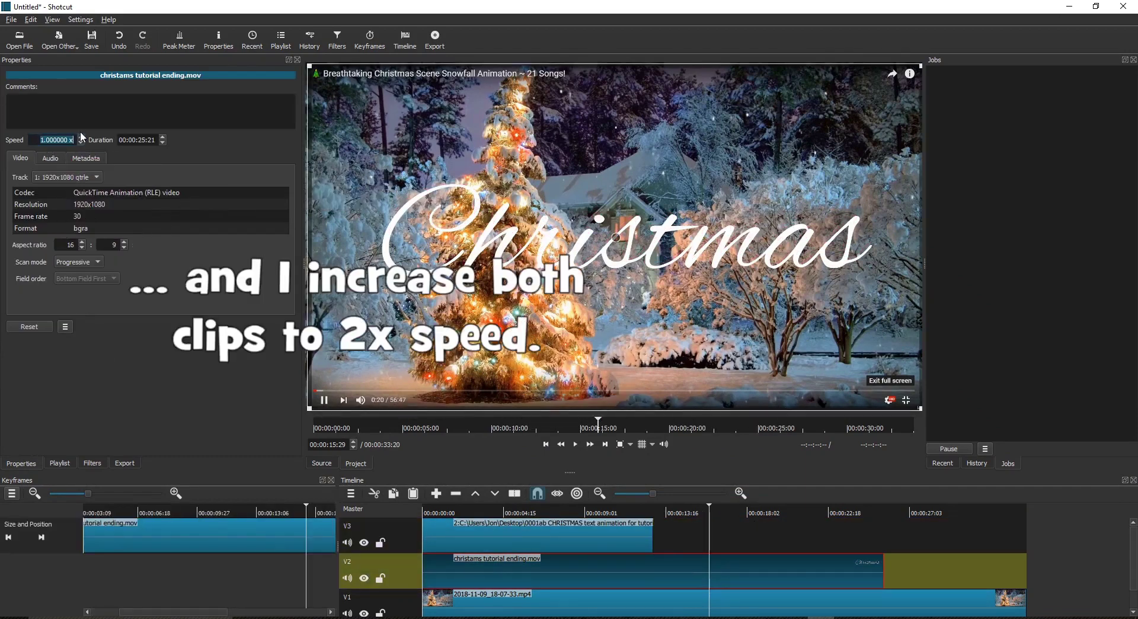
pyautogui.write('2x')
pyautogui.click(461, 524)
pyautogui.click(460, 513)
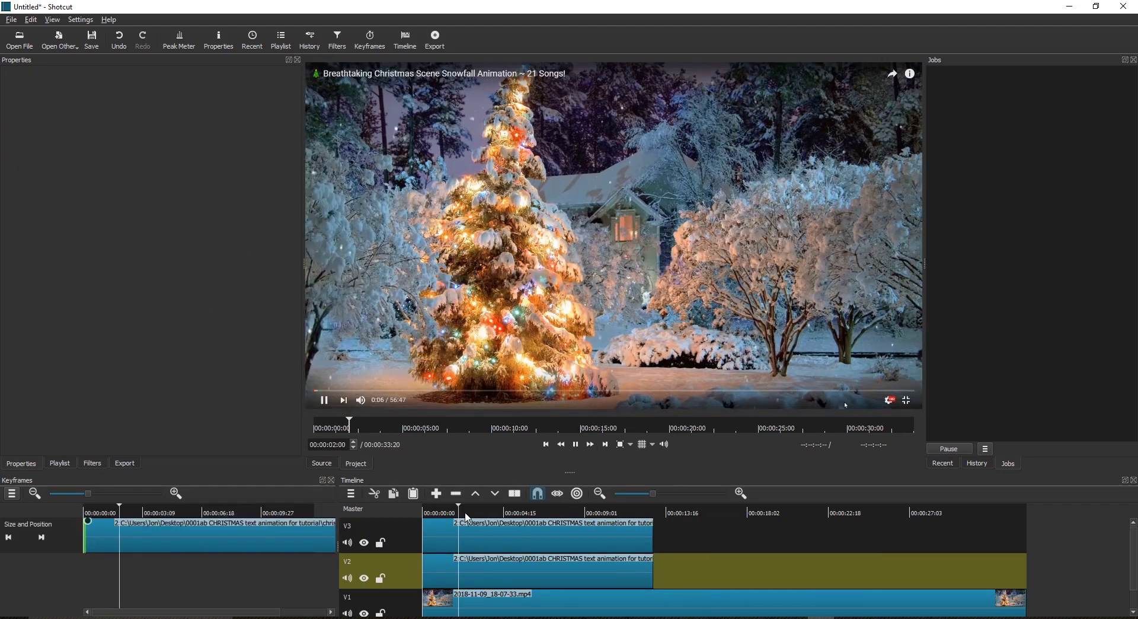
pyautogui.press('space')
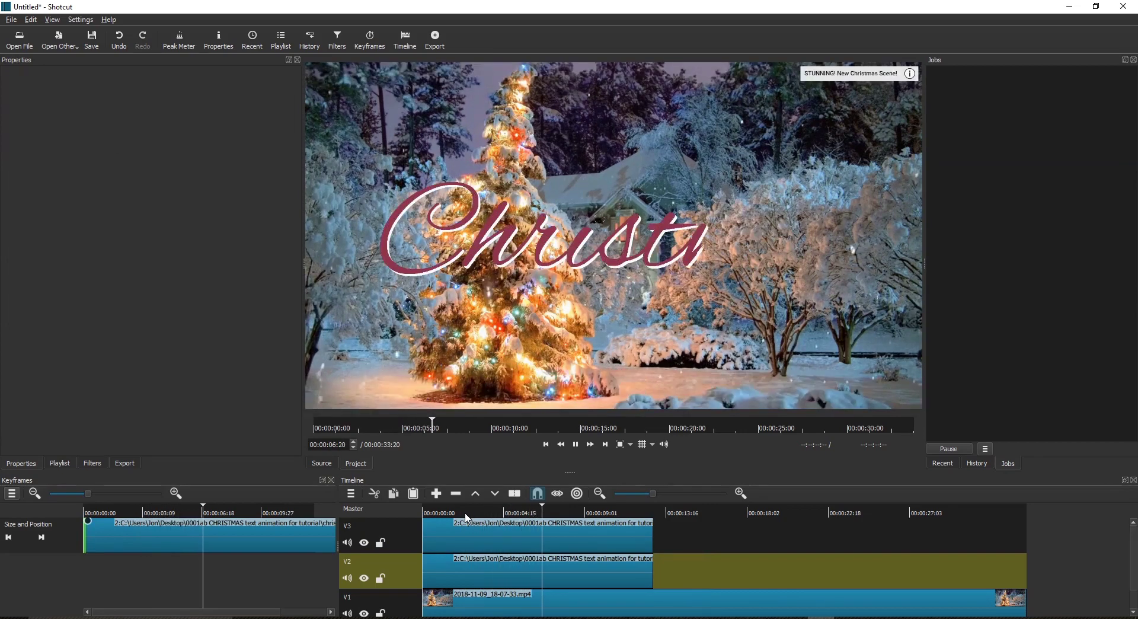
# Step: Give the snowy V1 clip a Rotate and Scale filter with Scale at 126.5%
pyautogui.press('space')
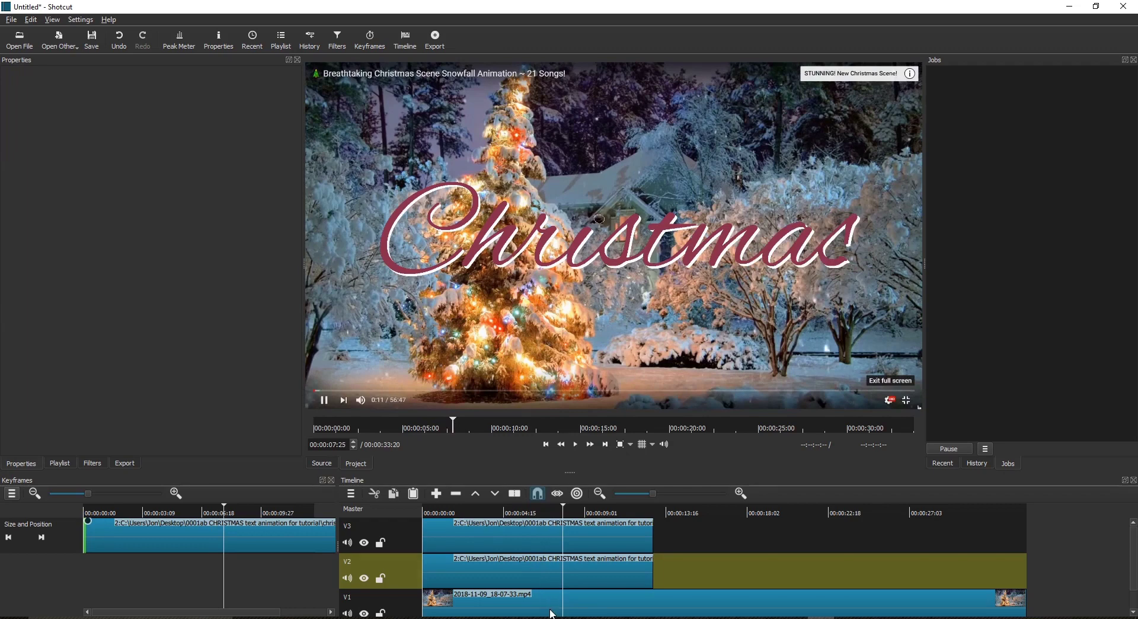
pyautogui.click(550, 607)
pyautogui.click(94, 464)
pyautogui.click(13, 174)
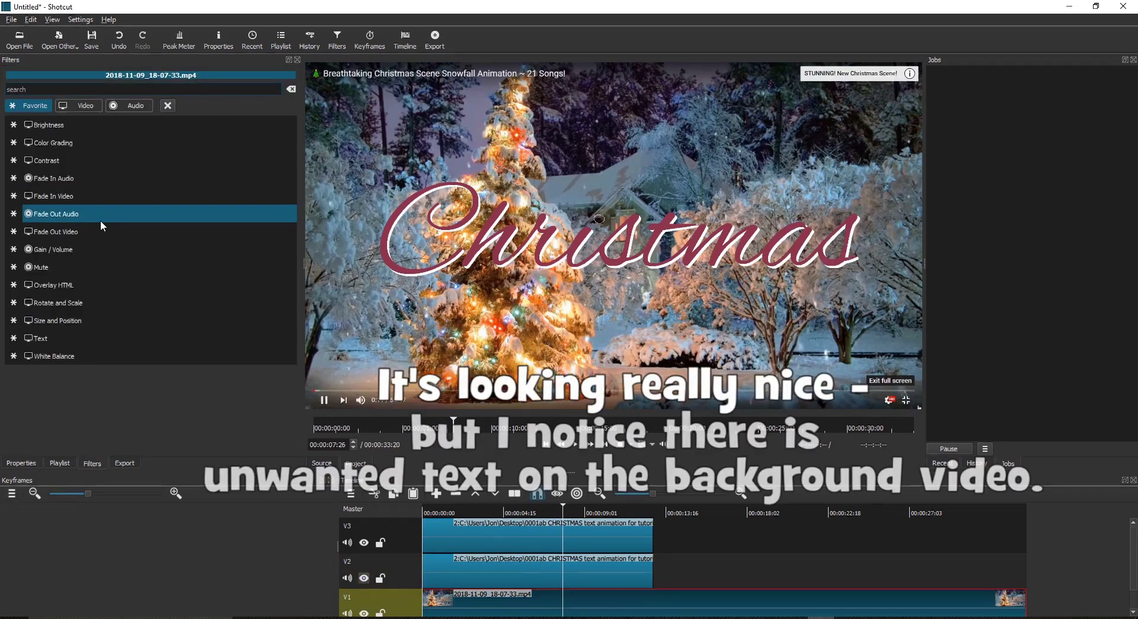
pyautogui.write('si')
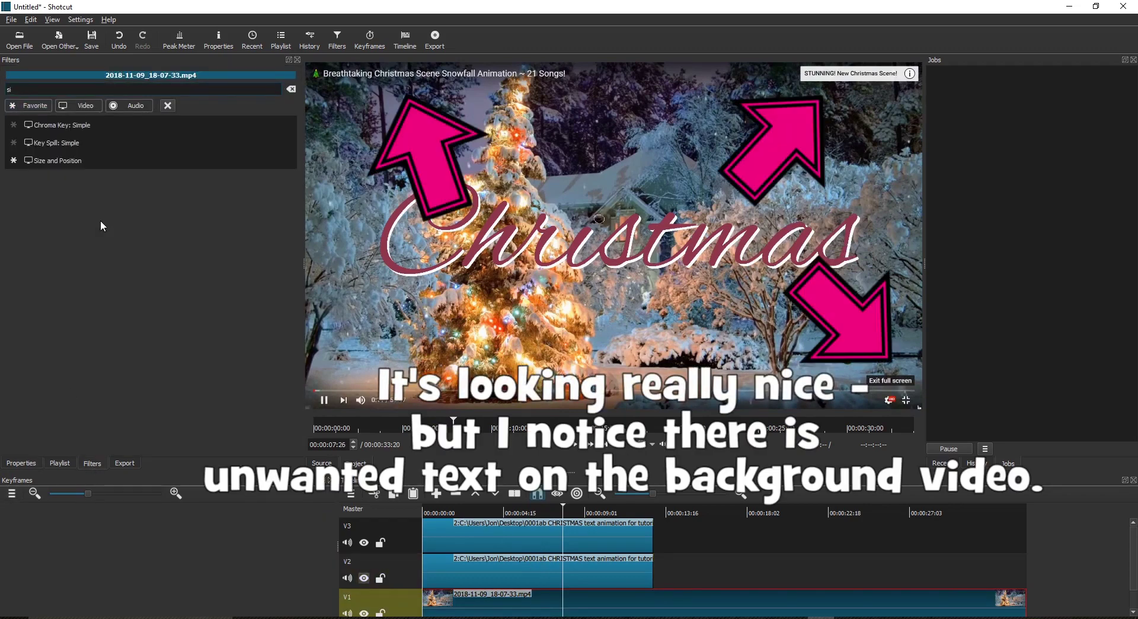
pyautogui.press('BackSpace')
pyautogui.press('BackSpace')
pyautogui.write('rot')
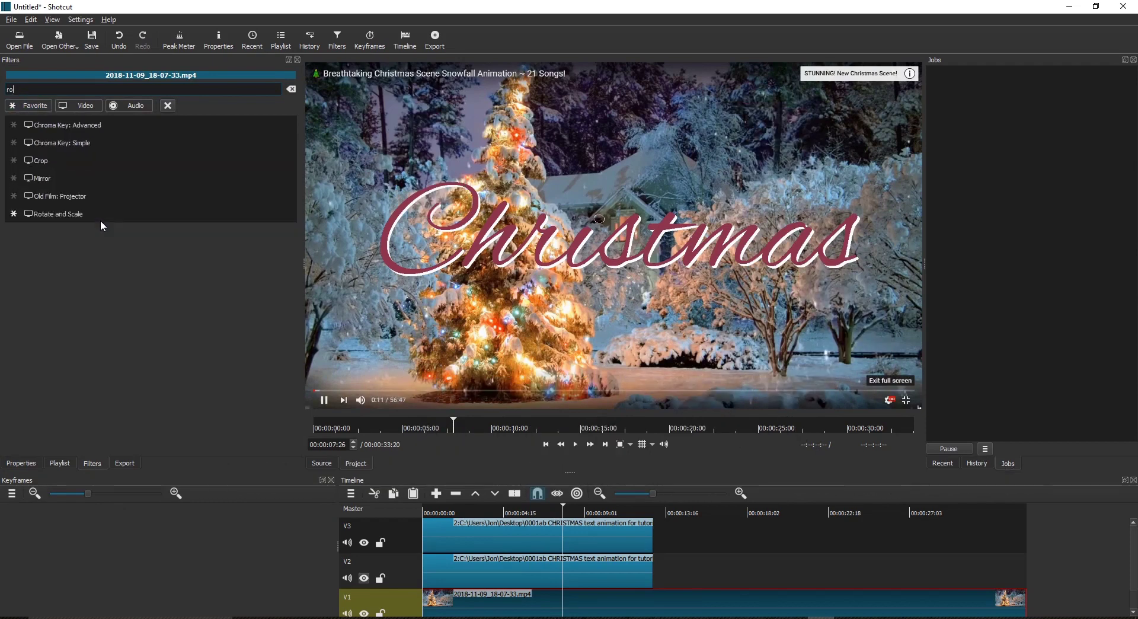
pyautogui.click(78, 124)
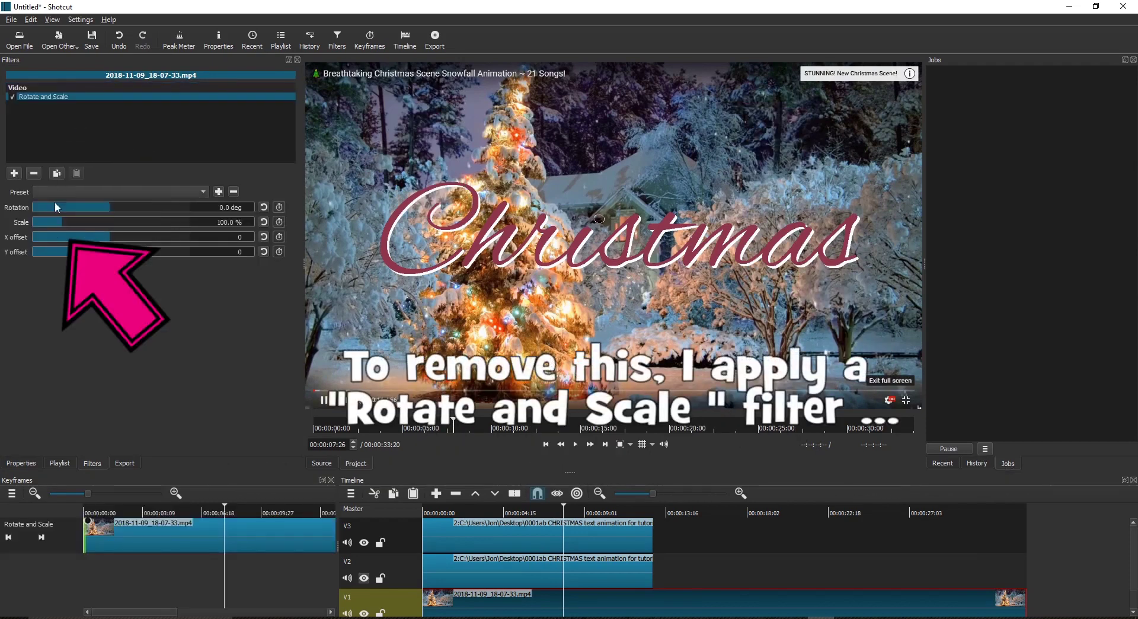
pyautogui.moveTo(62, 222); pyautogui.dragTo(70, 222)
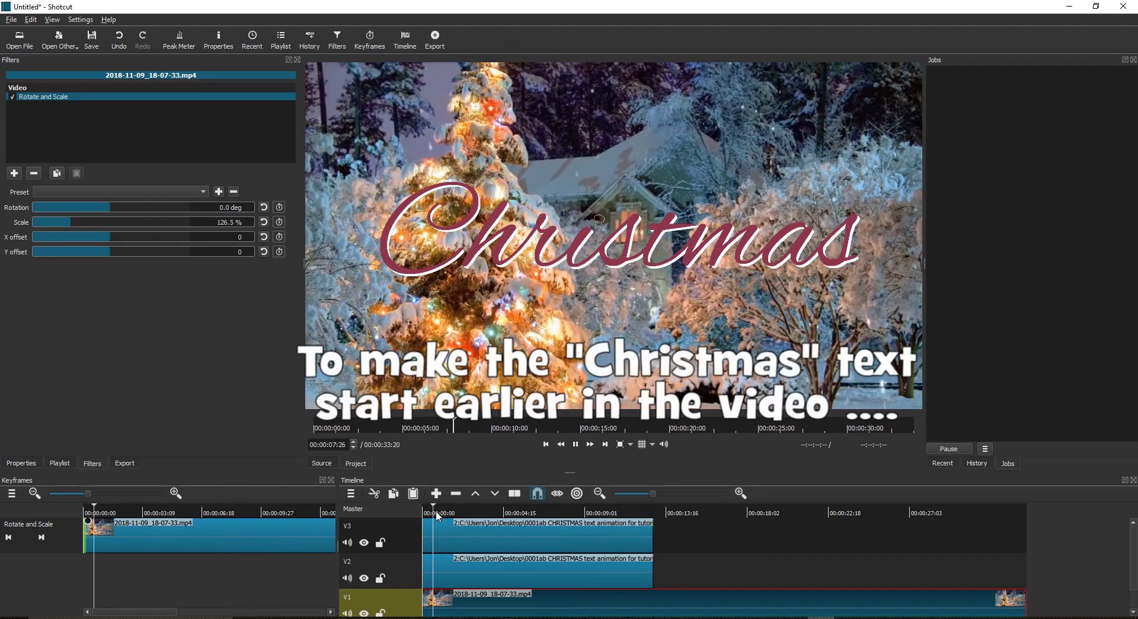
# Step: Trim the starts of the V3, V2 and V1 clips to the playhead
pyautogui.click(473, 536)
pyautogui.press('i')
pyautogui.click(473, 567)
pyautogui.press('i')
pyautogui.click(479, 598)
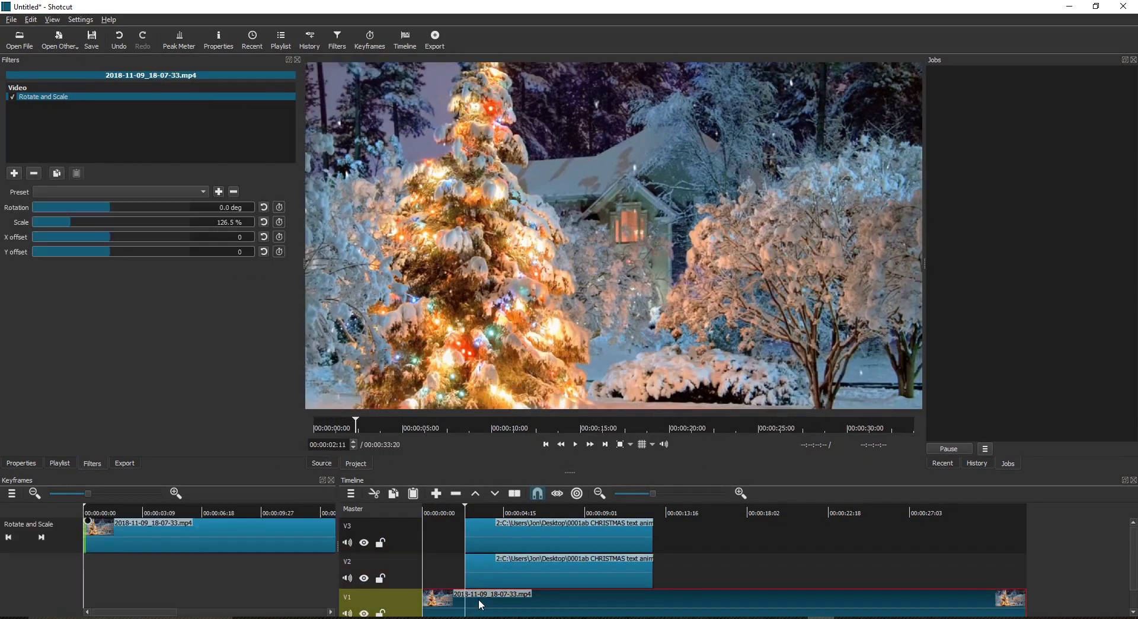
pyautogui.press('i')
# Step: Move the background, shadow and top title clips left to start at 00:00:00
pyautogui.moveTo(595, 598); pyautogui.dragTo(536, 609)
pyautogui.moveTo(505, 571); pyautogui.dragTo(464, 572)
pyautogui.moveTo(509, 531); pyautogui.dragTo(458, 520)
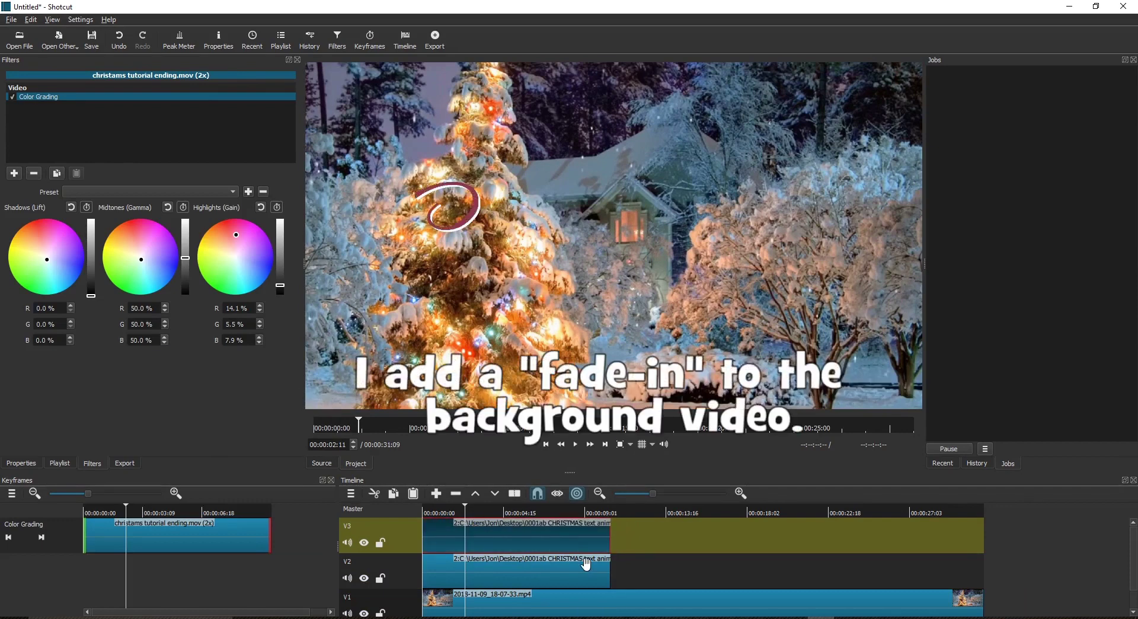
# Step: Give the V1 background a fade-in and fade-out, trimming its end at 00:00:14:05, then play it
pyautogui.click(439, 602)
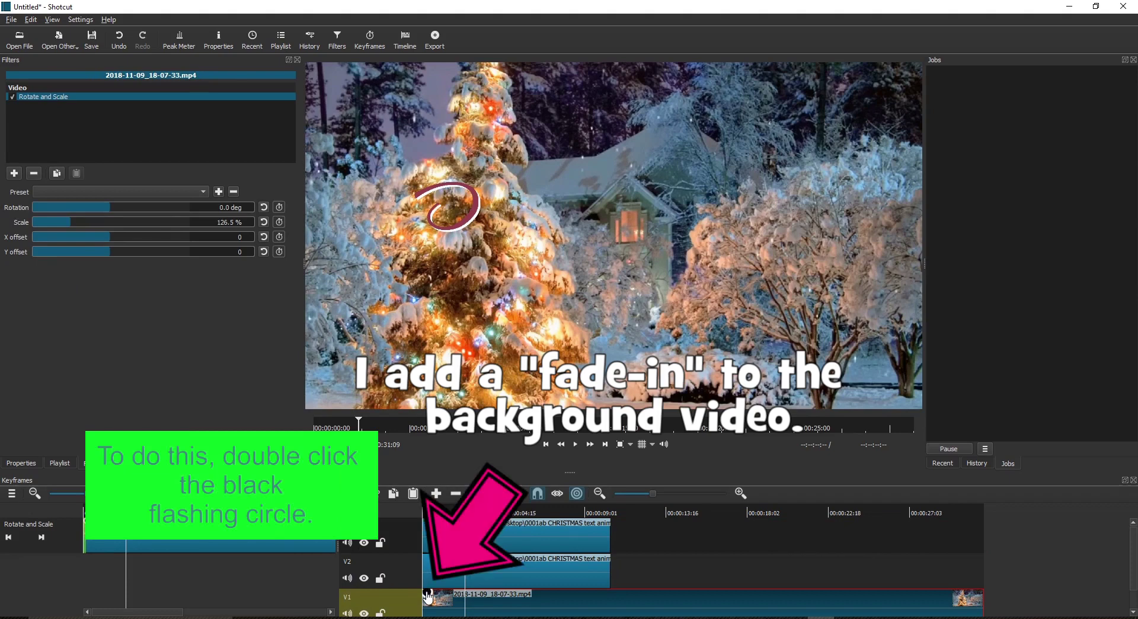
pyautogui.doubleClick(428, 595)
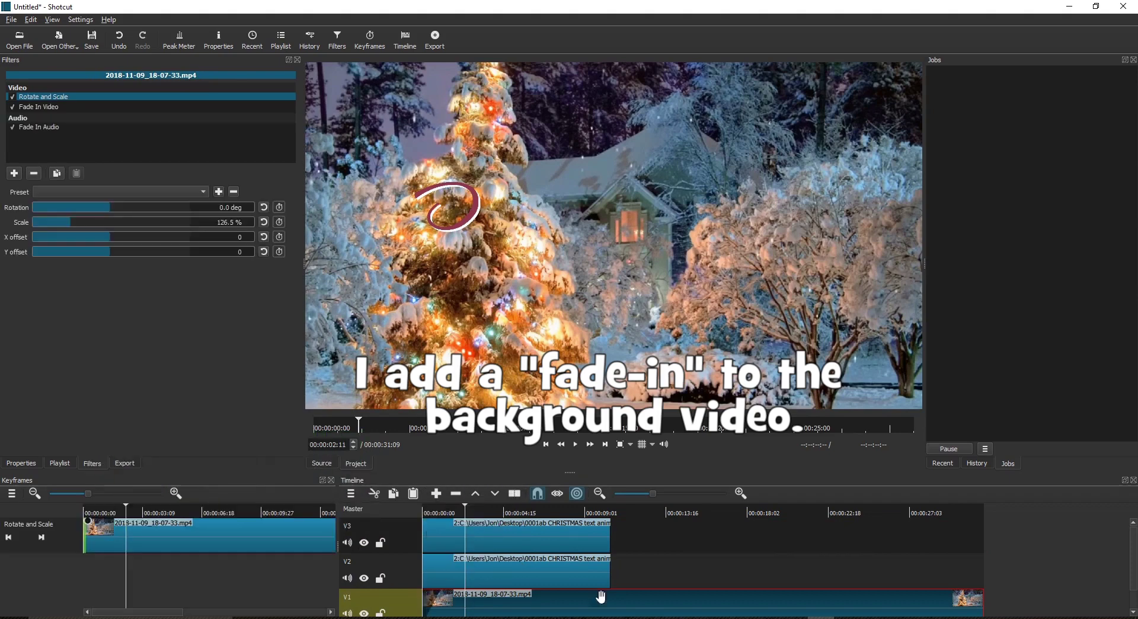
pyautogui.click(678, 513)
pyautogui.press(']')
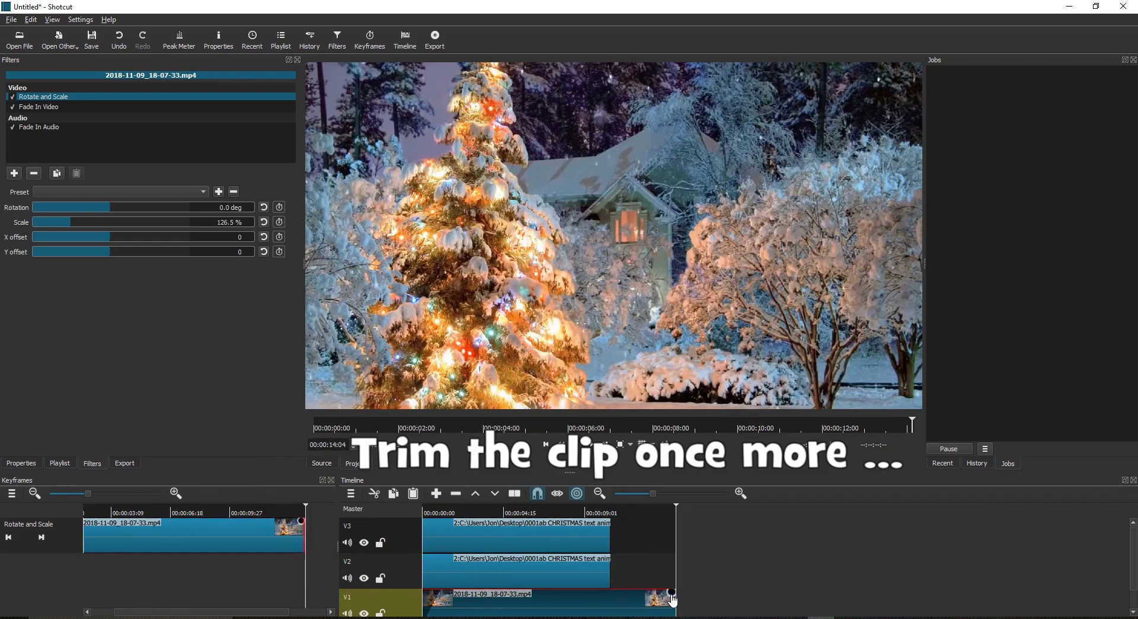
pyautogui.doubleClick(672, 595)
pyautogui.press('space')
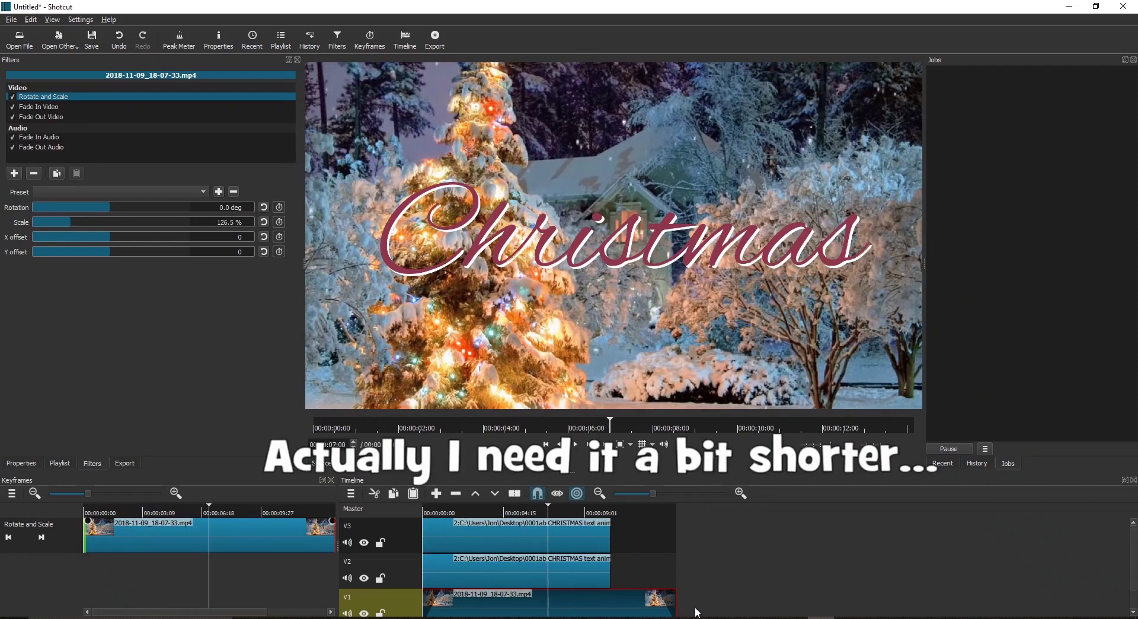
# Step: Trim the V3, V2 and V1 clips to end together at 00:00:08:18 and show export presets
pyautogui.click(554, 528)
pyautogui.press('s')
pyautogui.press('Delete')
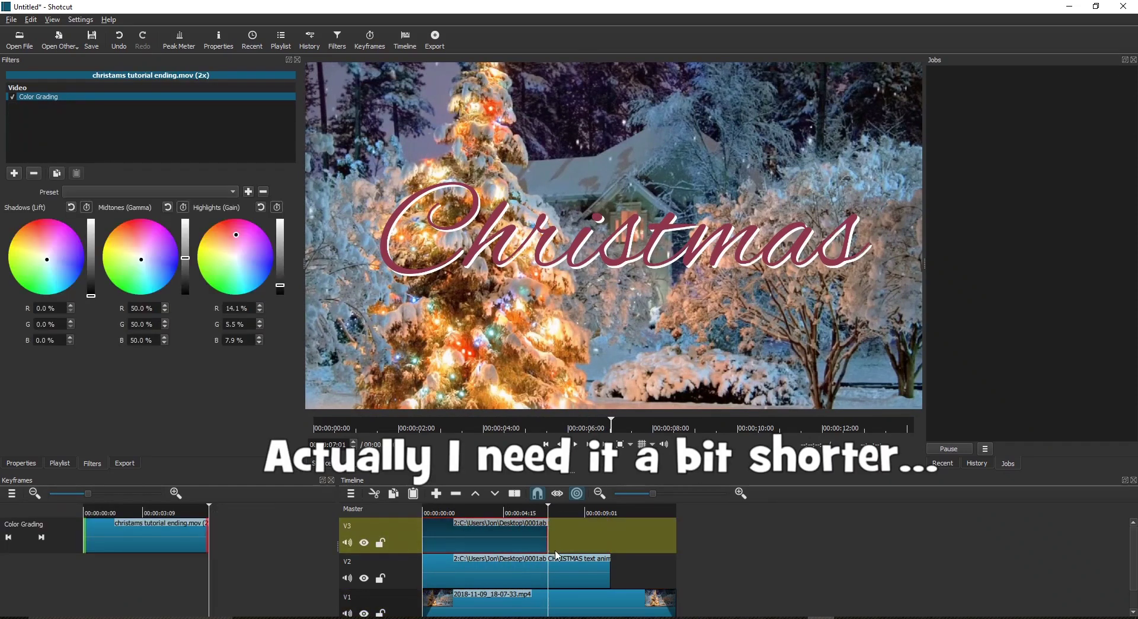
pyautogui.click(560, 571)
pyautogui.press('o')
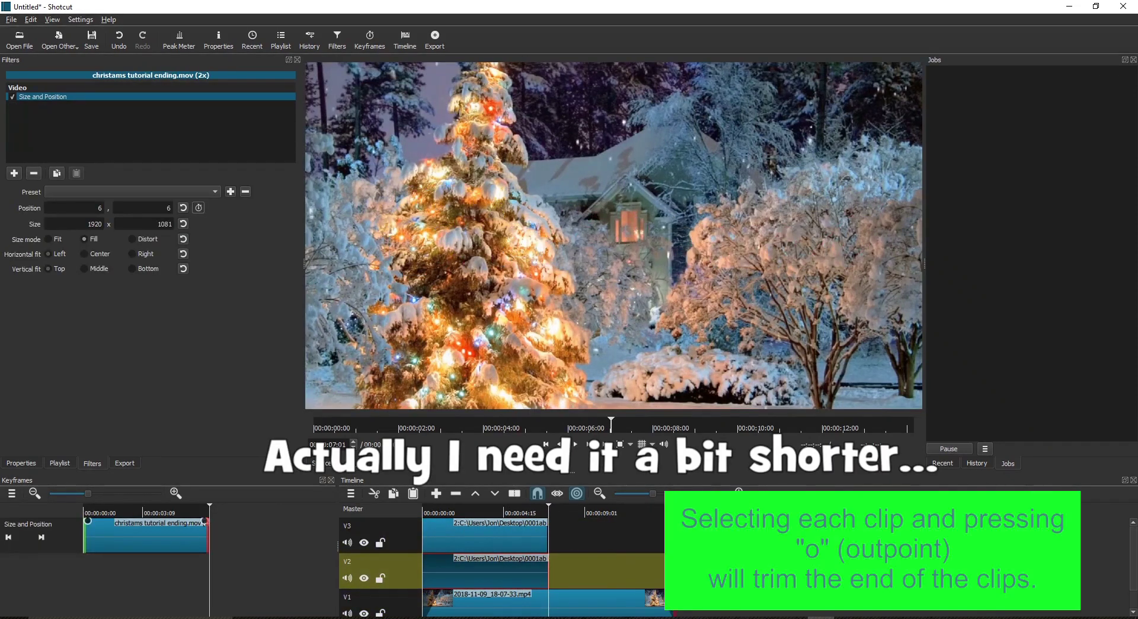
pyautogui.moveTo(675, 605); pyautogui.dragTo(549, 608)
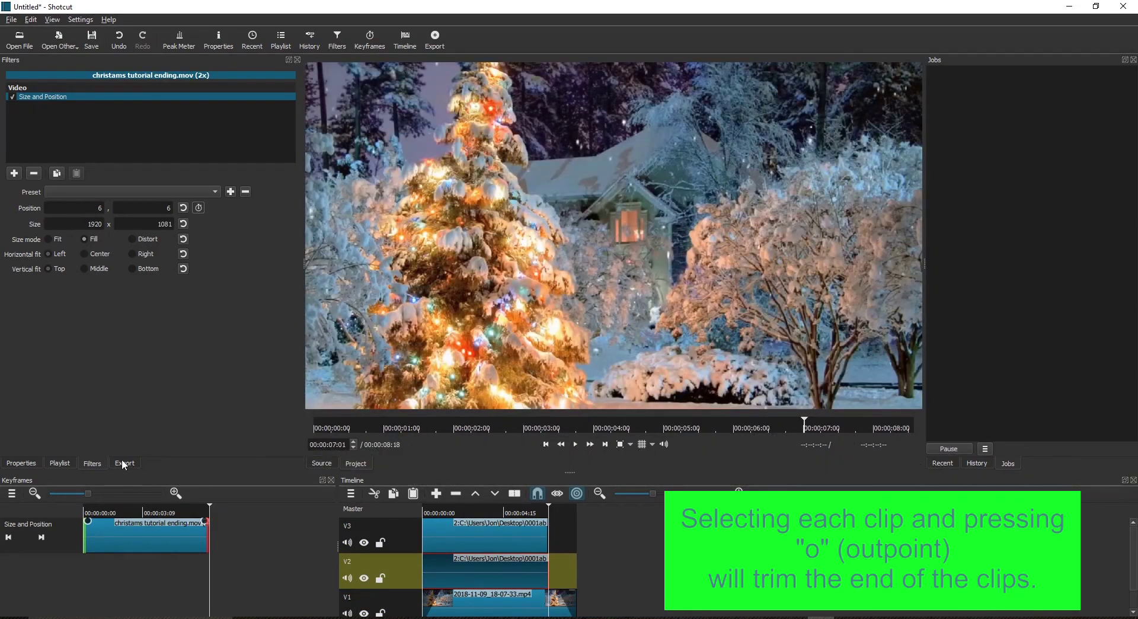
pyautogui.click(124, 463)
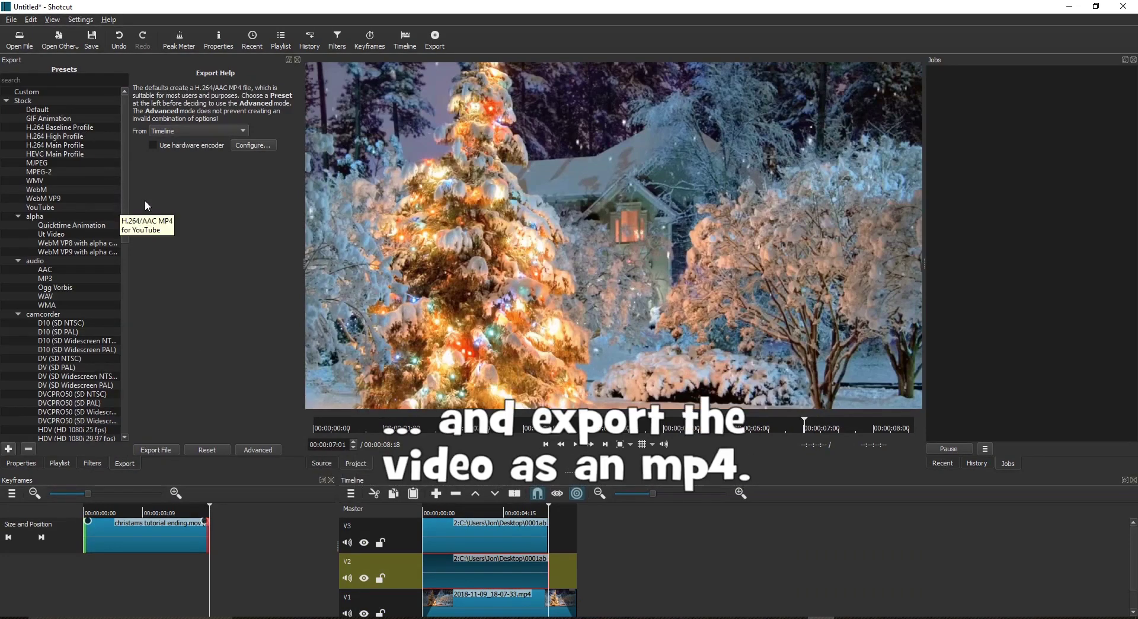
# Step: Export the timeline as 'christmas exported' MP4, starting the render job
pyautogui.click(156, 449)
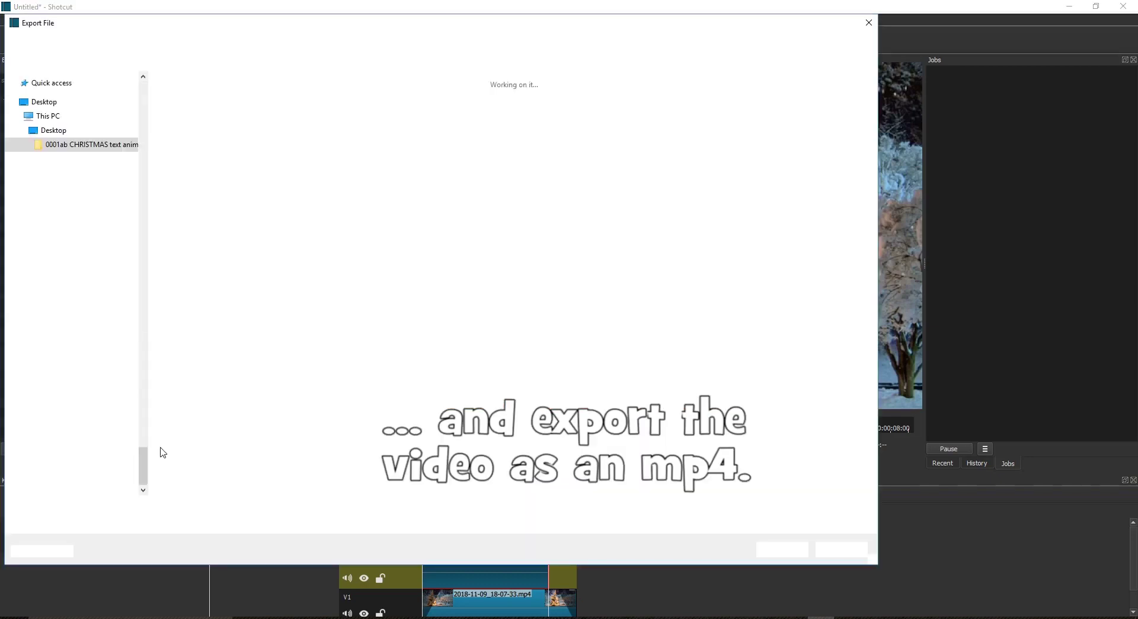
pyautogui.write('christmas exported')
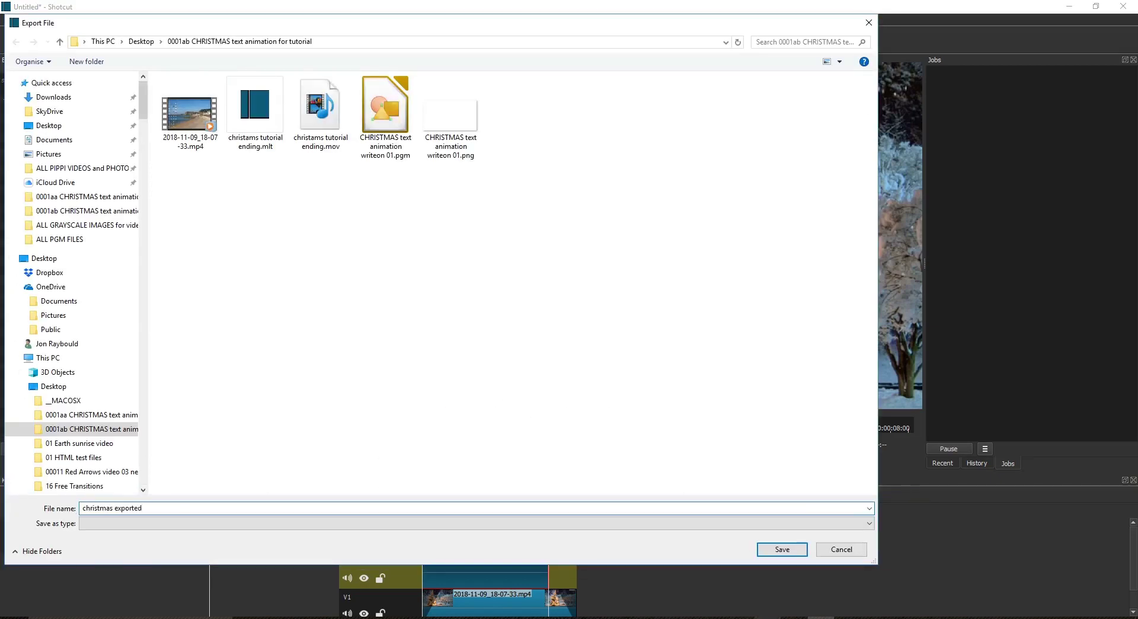
pyautogui.press('Return')
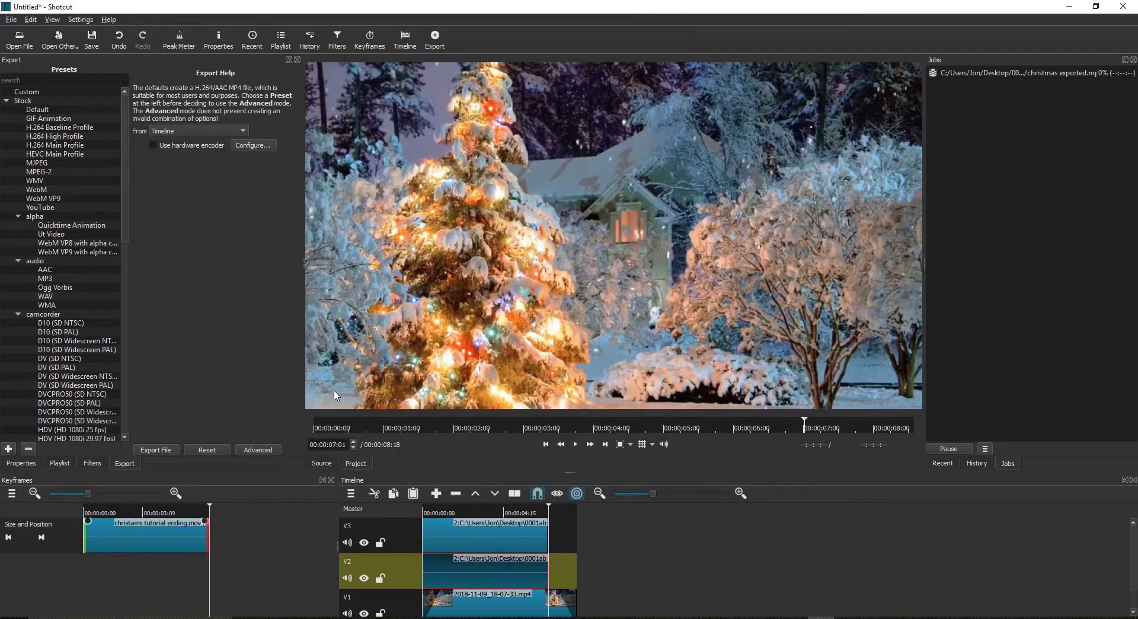